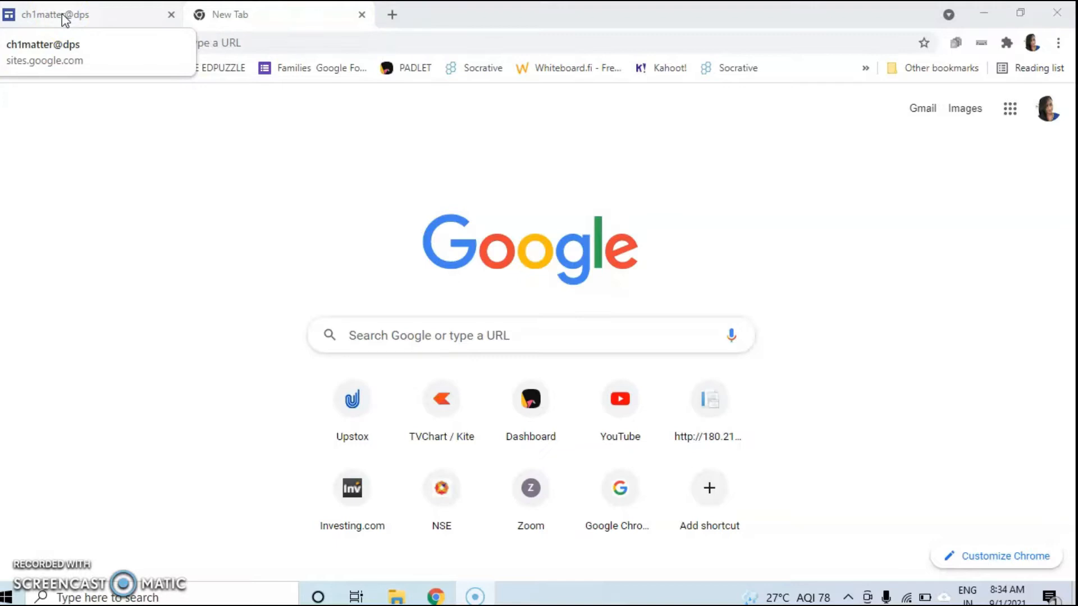
Step: Open the ch1matter@dps site in the editor and look over its header and CONTENT section
click(65, 17)
click(225, 221)
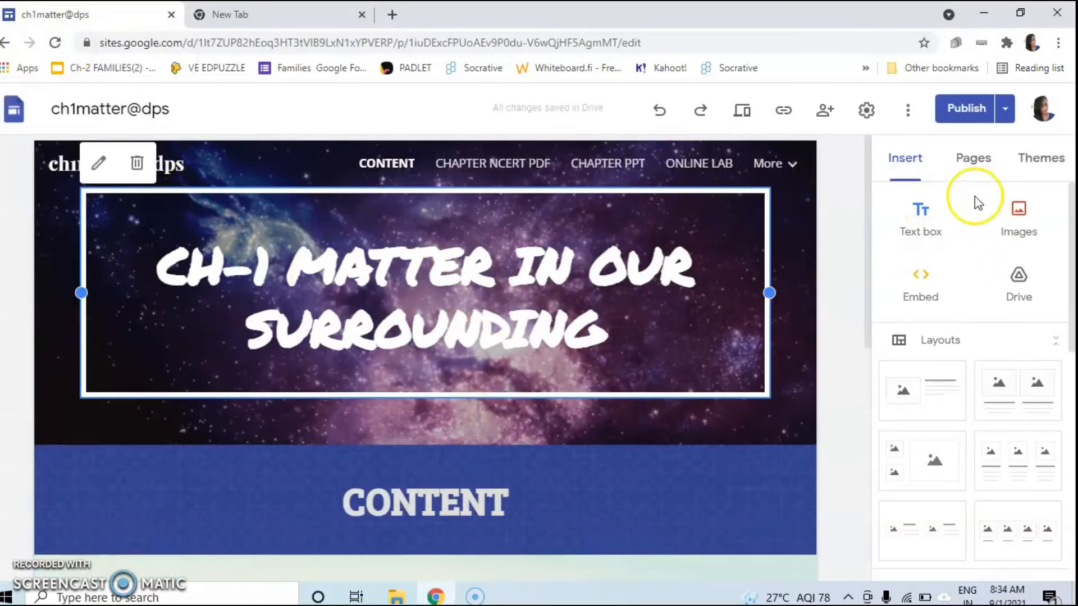
mouse_move(743, 338)
scroll(743, 338, down, 1)
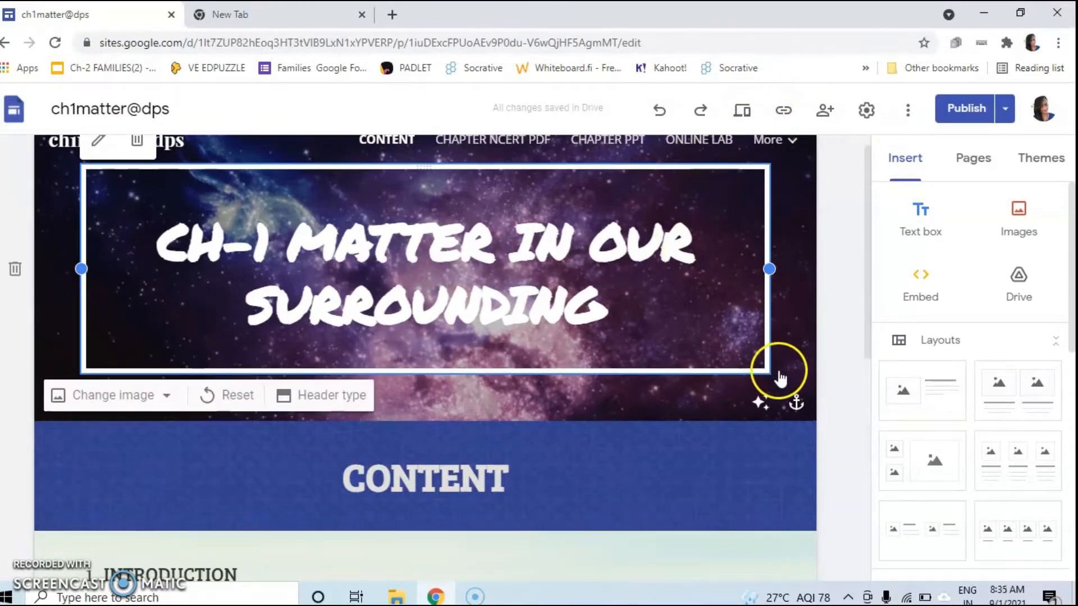
scroll(782, 380, down, 5)
scroll(804, 436, up, 6)
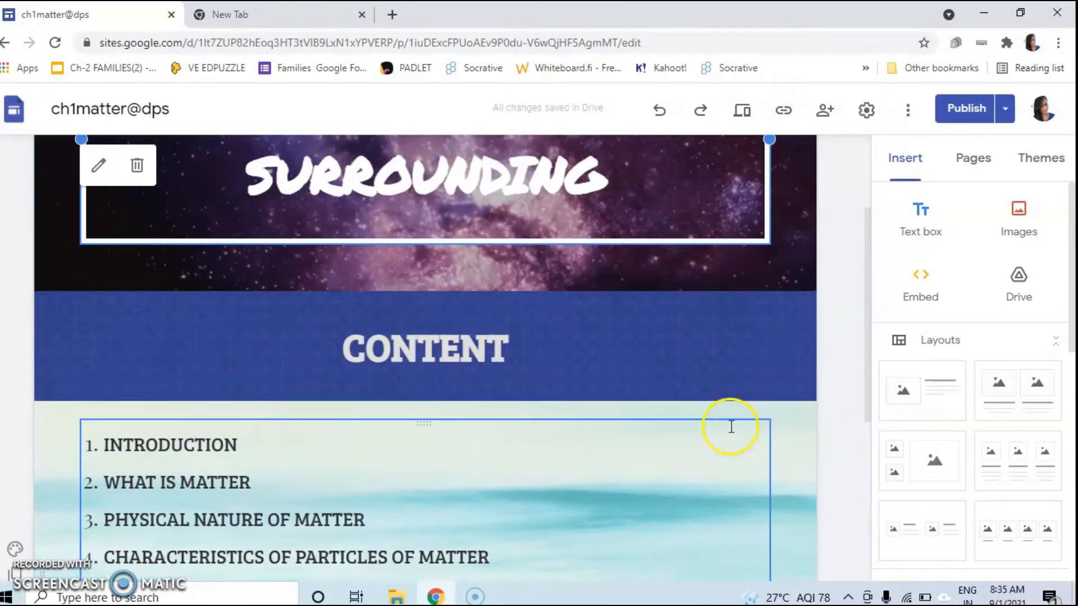
Step: Preview the ch1matter@dps site and look through its CONTENT page
click(744, 112)
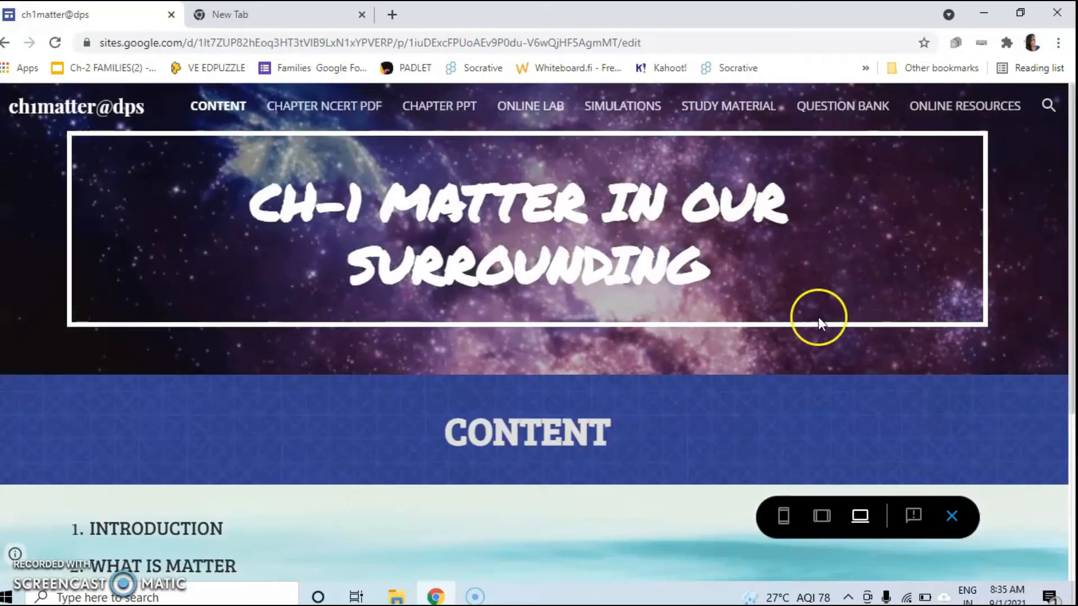
scroll(842, 331, down, 4)
scroll(59, 137, up, 4)
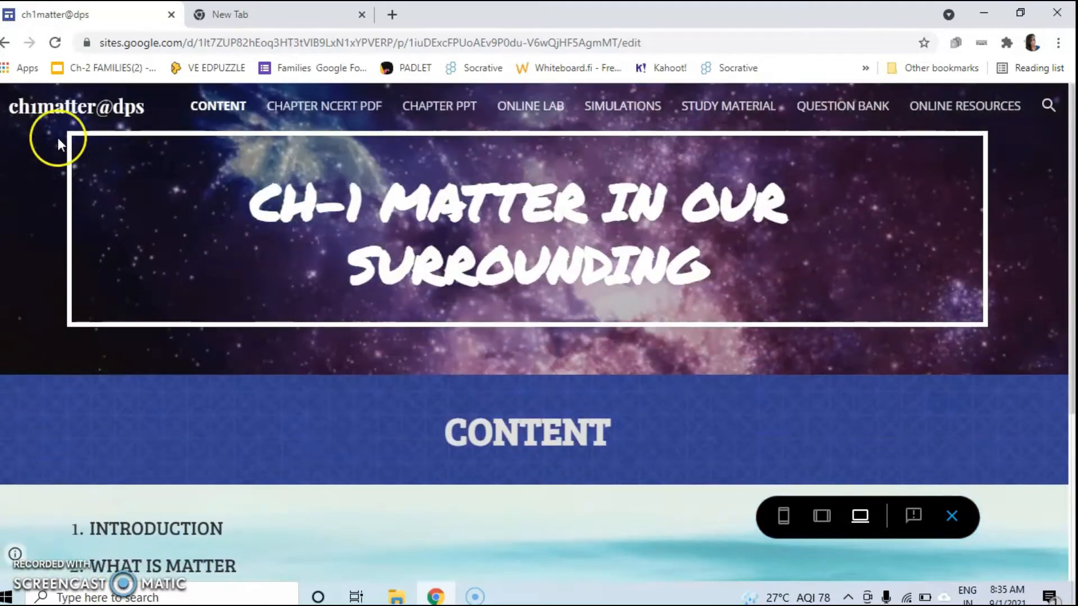
Step: View the CHAPTER NCERT PDF and CHAPTER PPT pages in the site preview
click(321, 105)
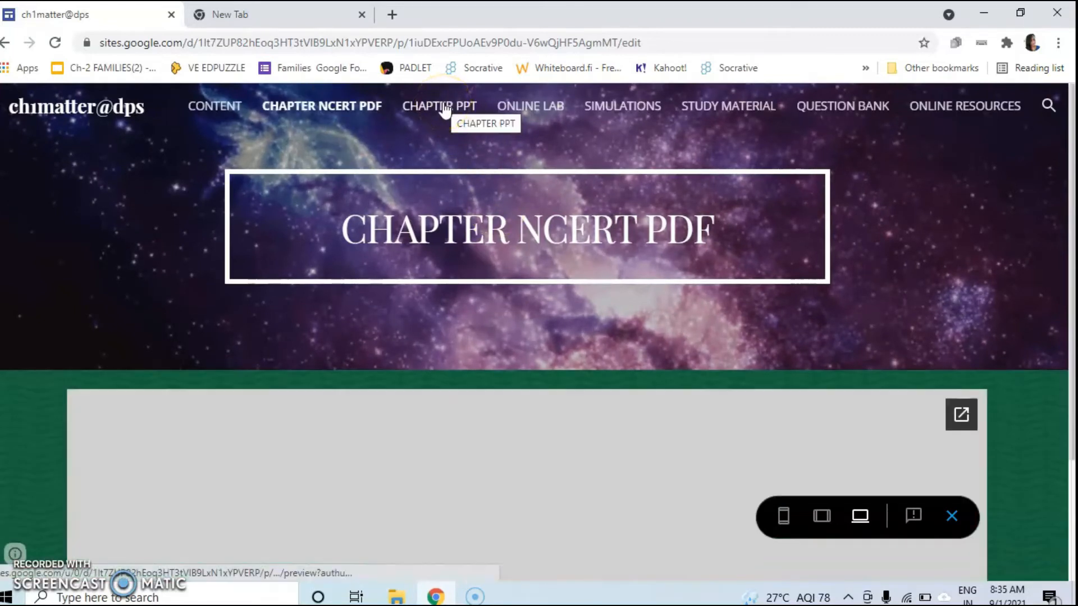
click(444, 108)
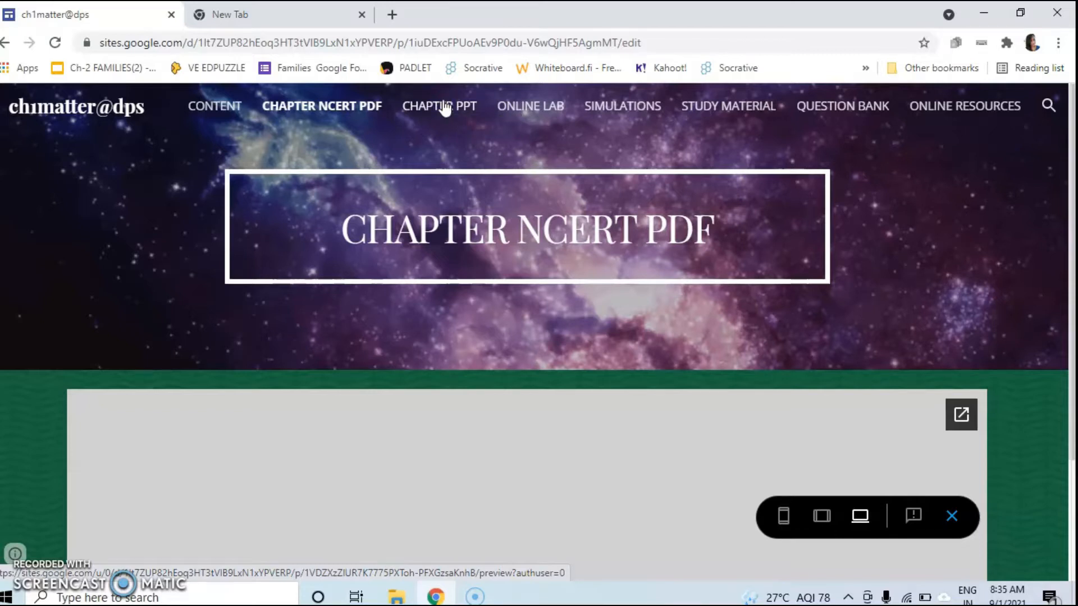
click(438, 107)
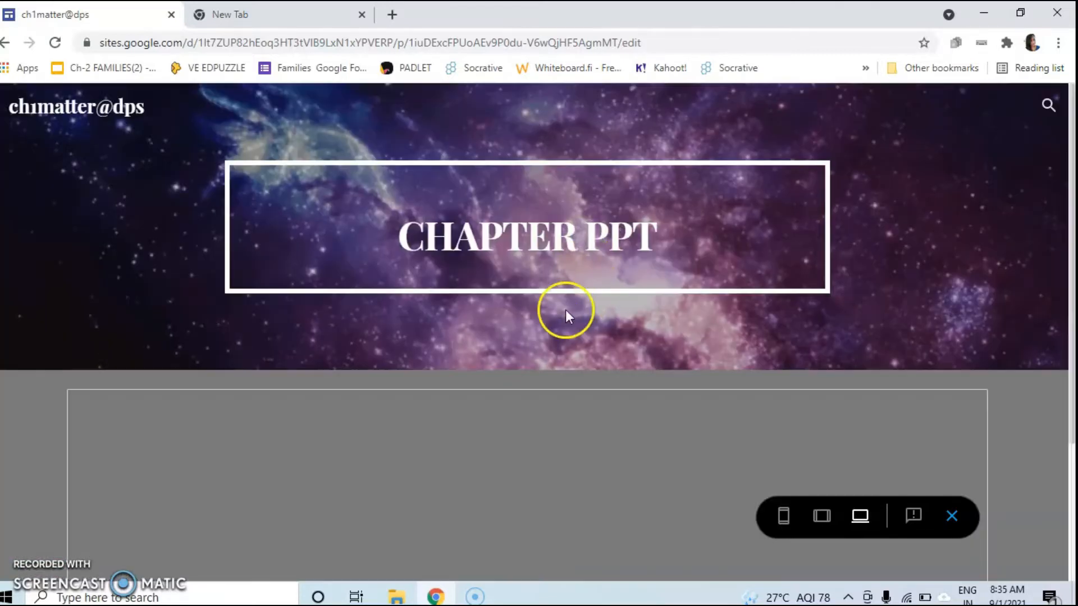
scroll(612, 416, down, 3)
scroll(620, 435, up, 3)
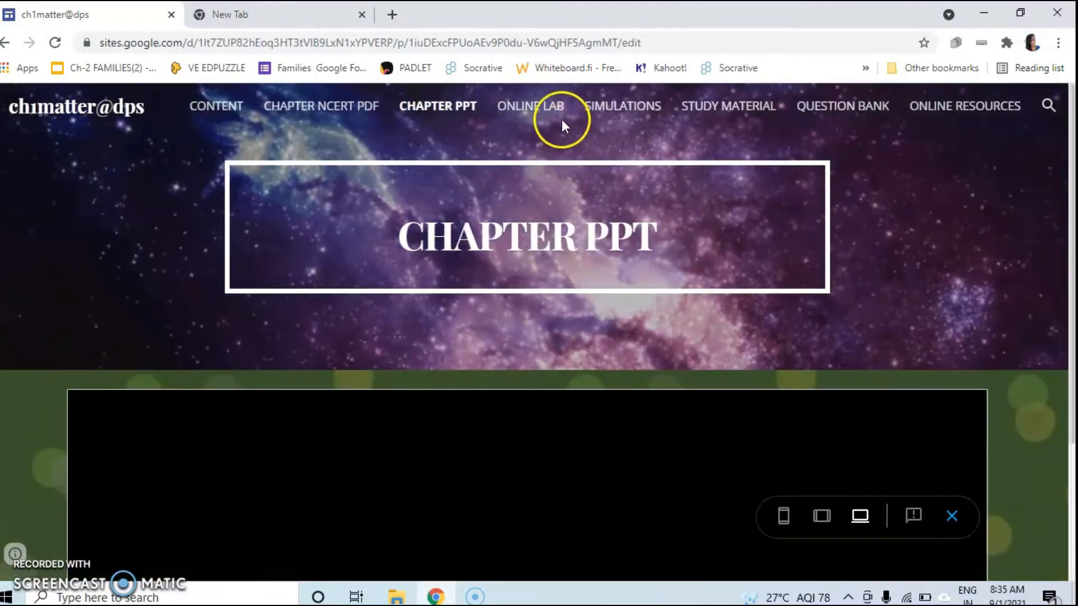
Step: View the ONLINE LAB page and examine its embedded melting point and boiling point experiments
click(541, 112)
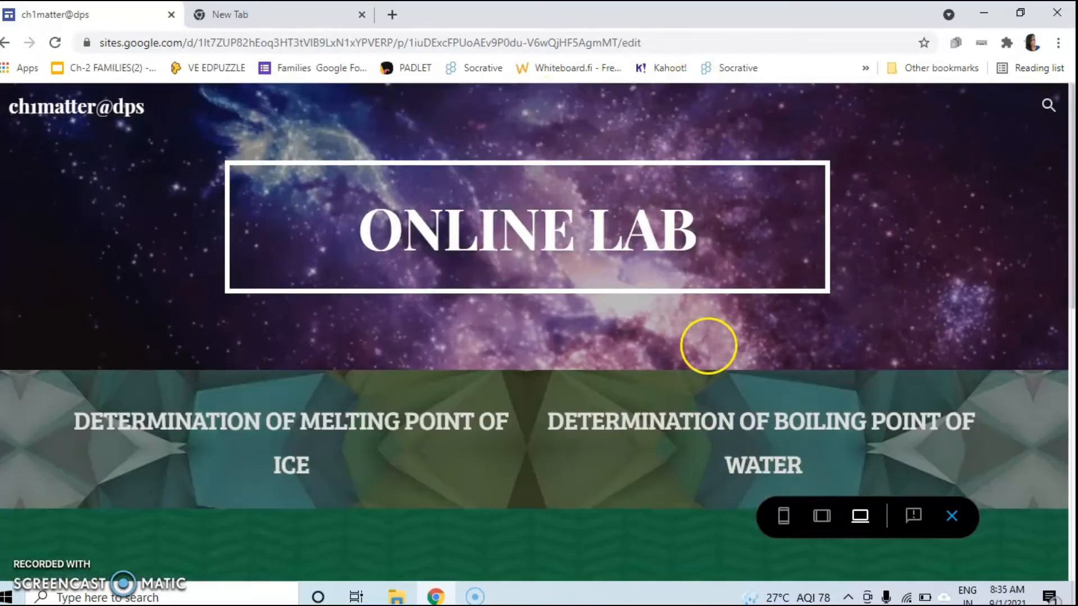
scroll(777, 434, down, 5)
scroll(780, 432, up, 3)
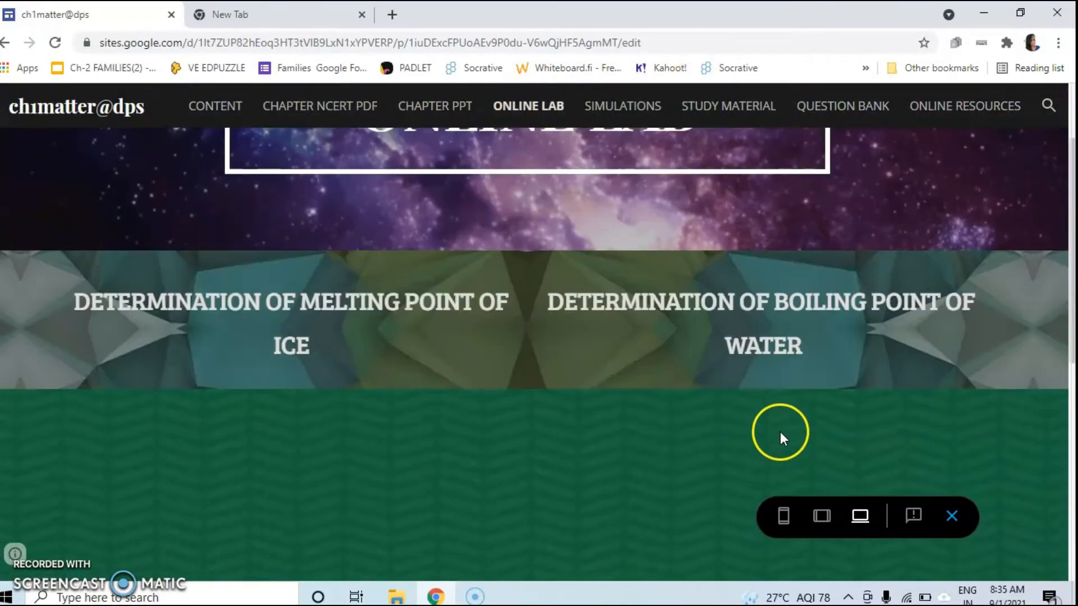
scroll(592, 398, down, 5)
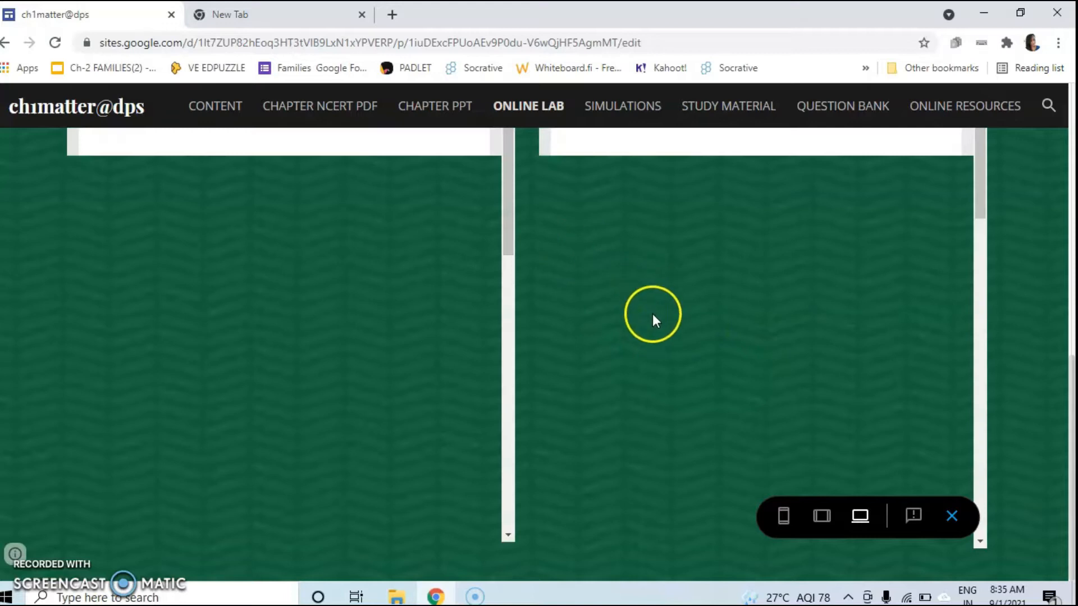
scroll(794, 376, up, 5)
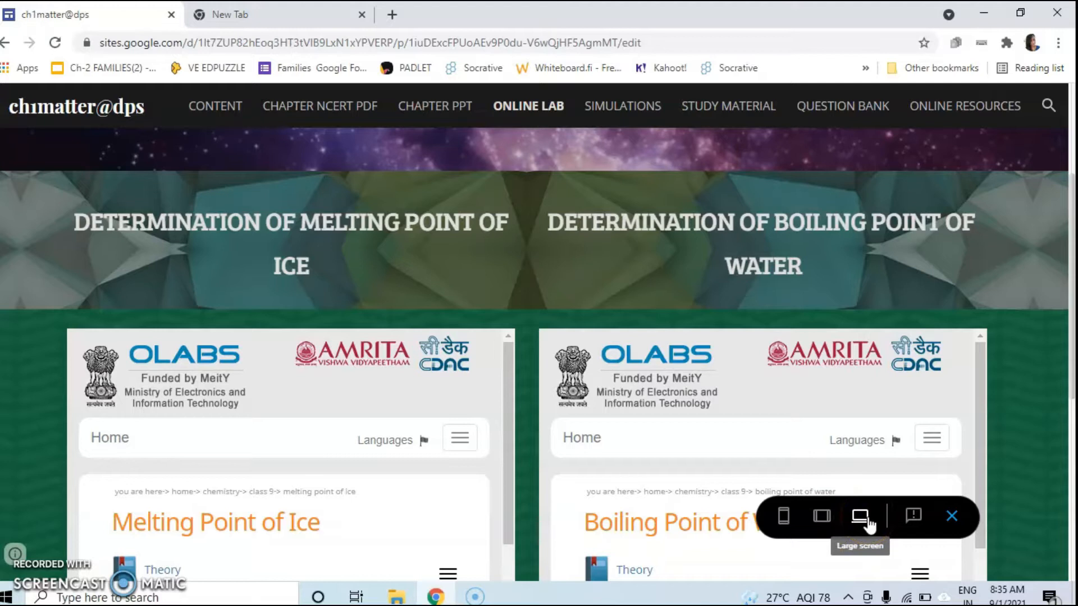
Step: View the SIMULATIONS page and look through its content
click(604, 101)
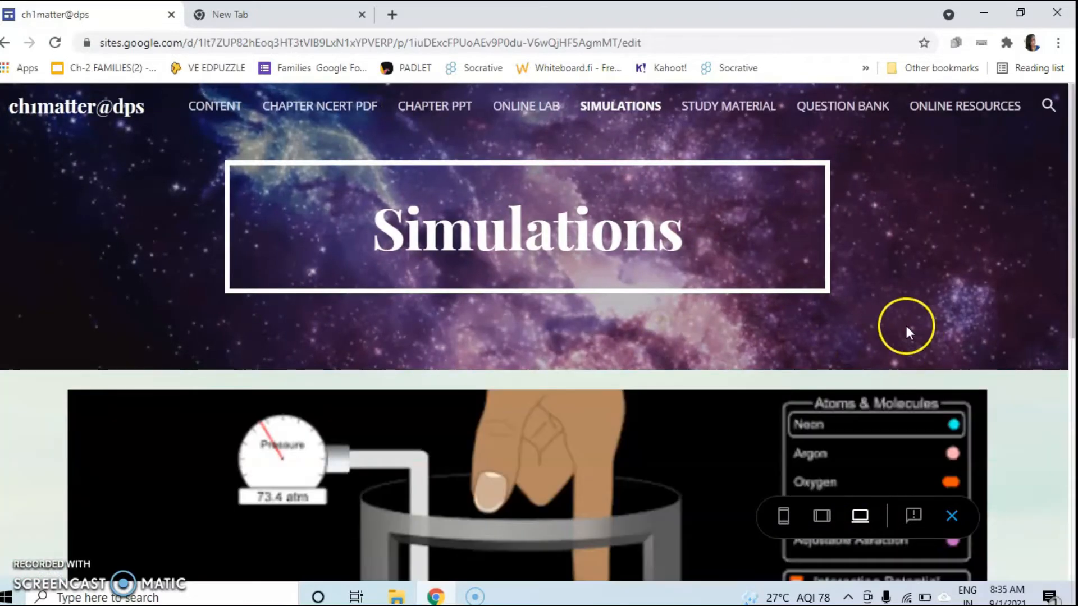
scroll(812, 409, down, 8)
scroll(1073, 337, up, 8)
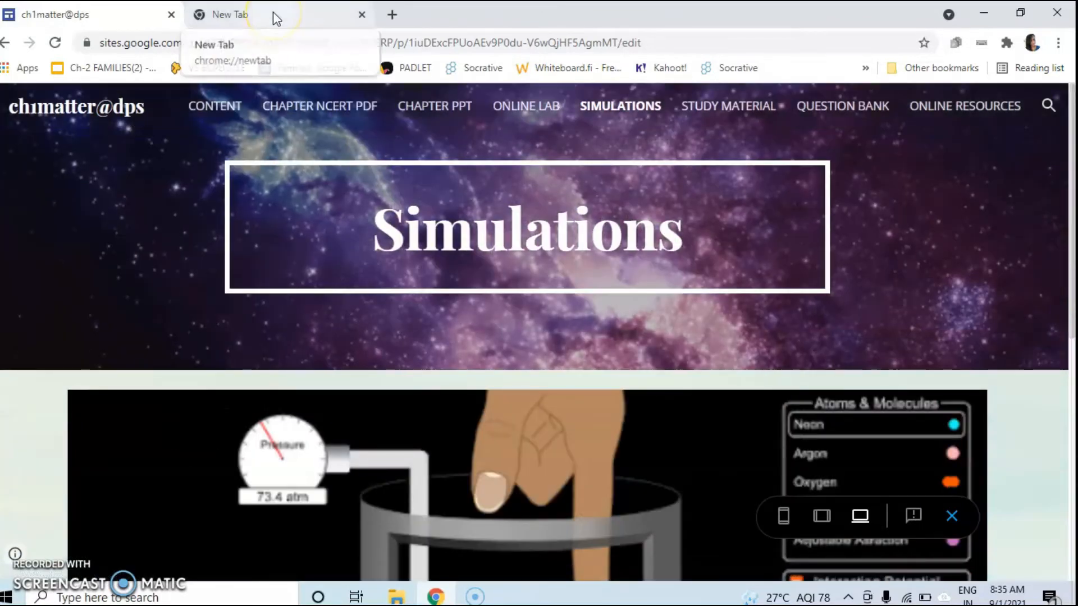
Step: Find Google Sites with a "google site" web search in the empty browser tab and start a new blank site
click(276, 19)
click(197, 49)
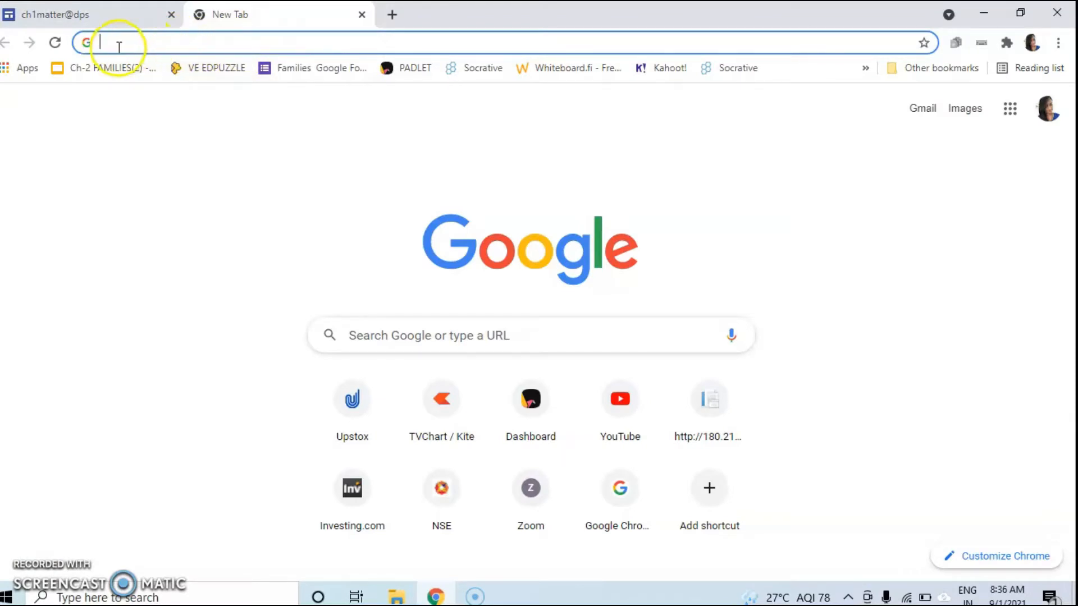
text(google)
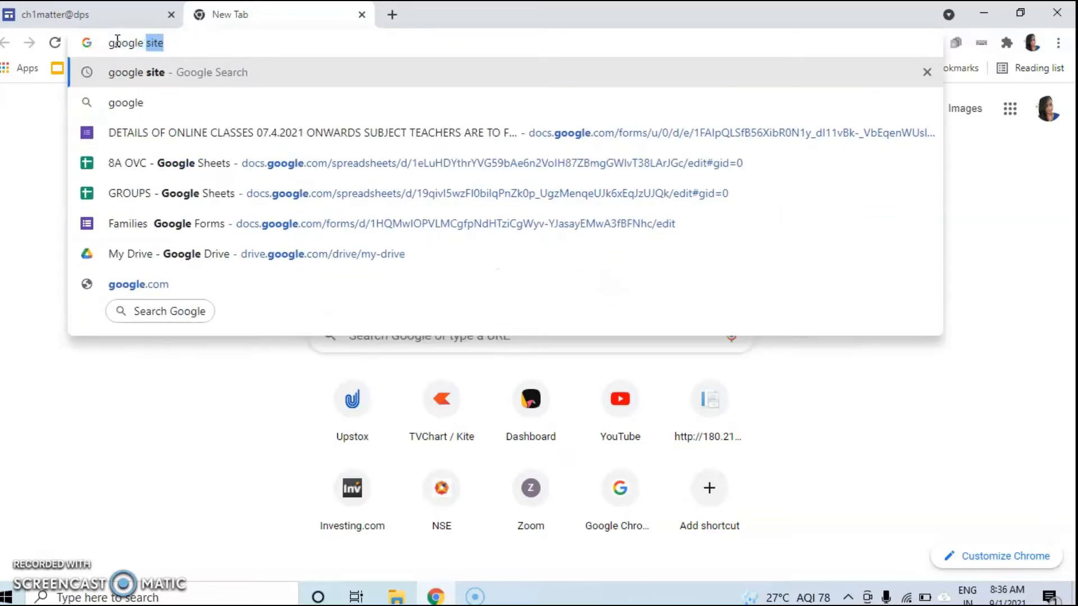
key(Return)
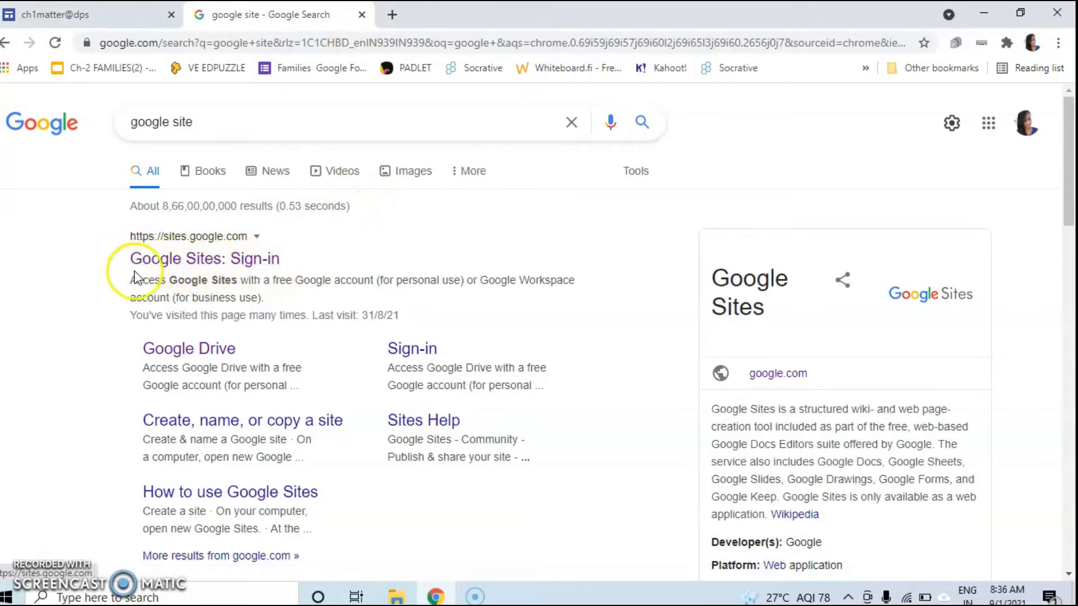
click(258, 261)
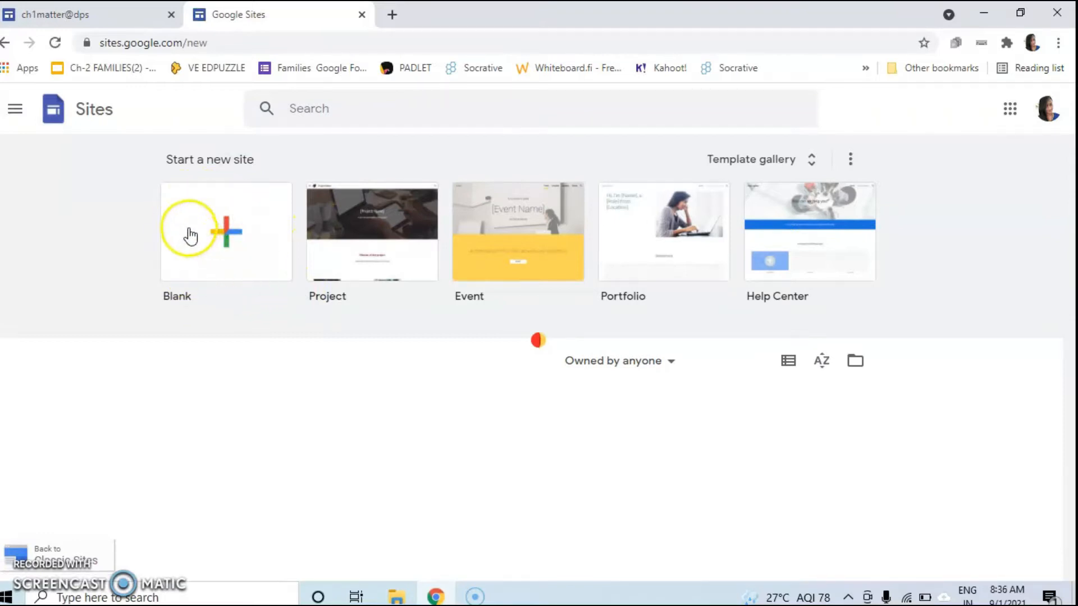
click(235, 244)
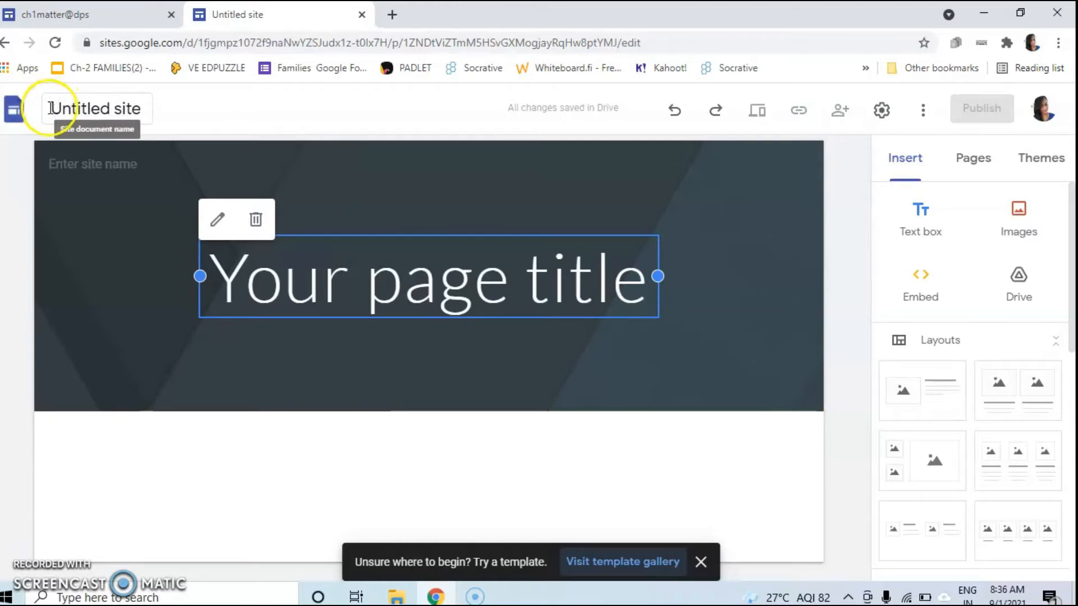
Step: Check the site name in the ch1matter@dps preview for reference and return to the untitled site's document name
click(40, 18)
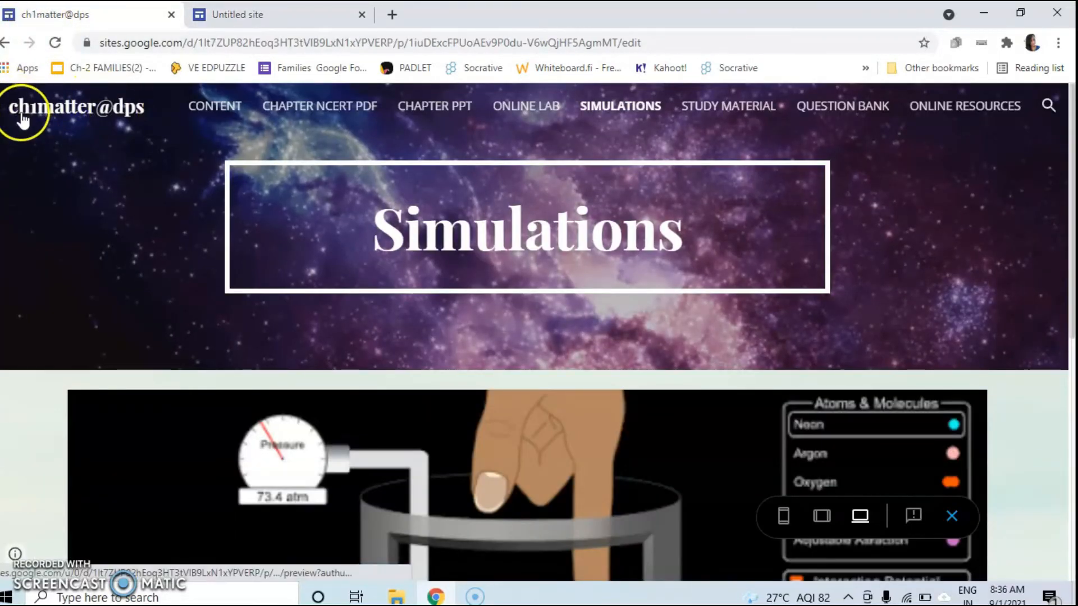
click(230, 14)
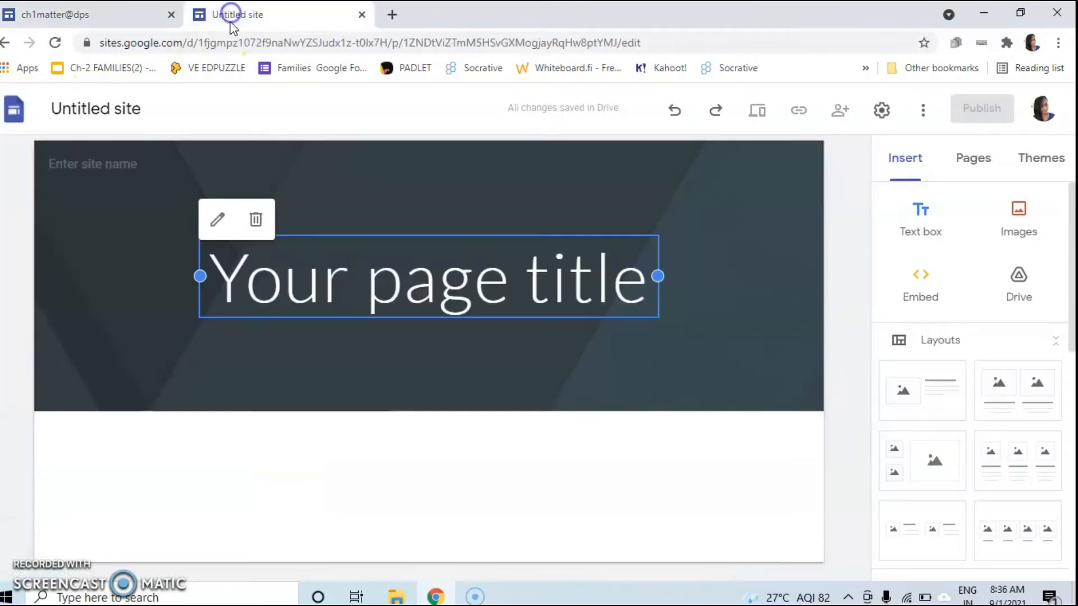
click(92, 106)
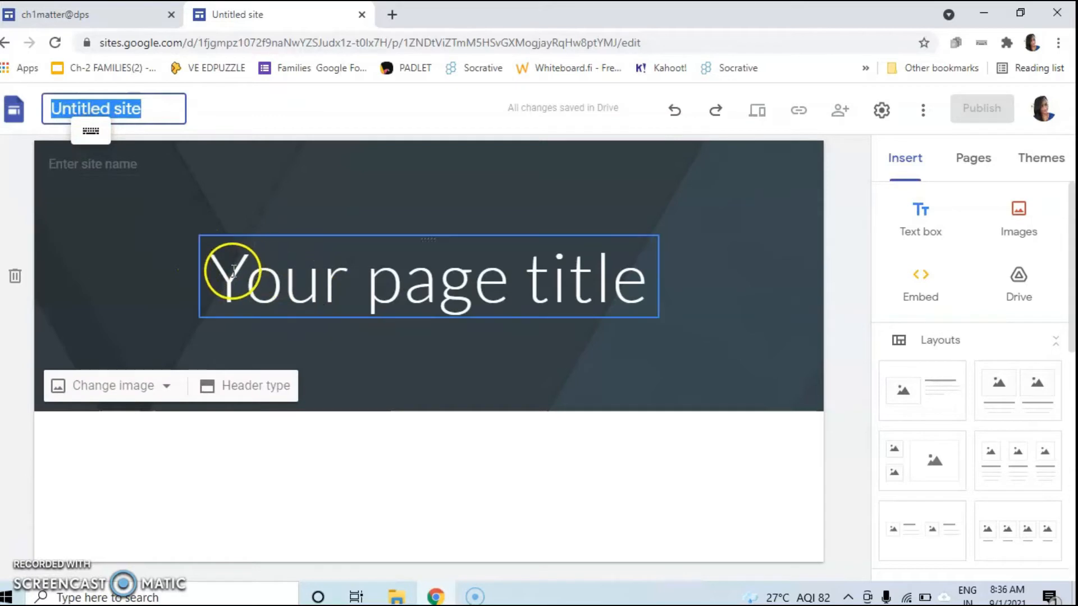
Step: Replace the header's placeholder page title with the text "TITLE"
click(228, 293)
click(663, 277)
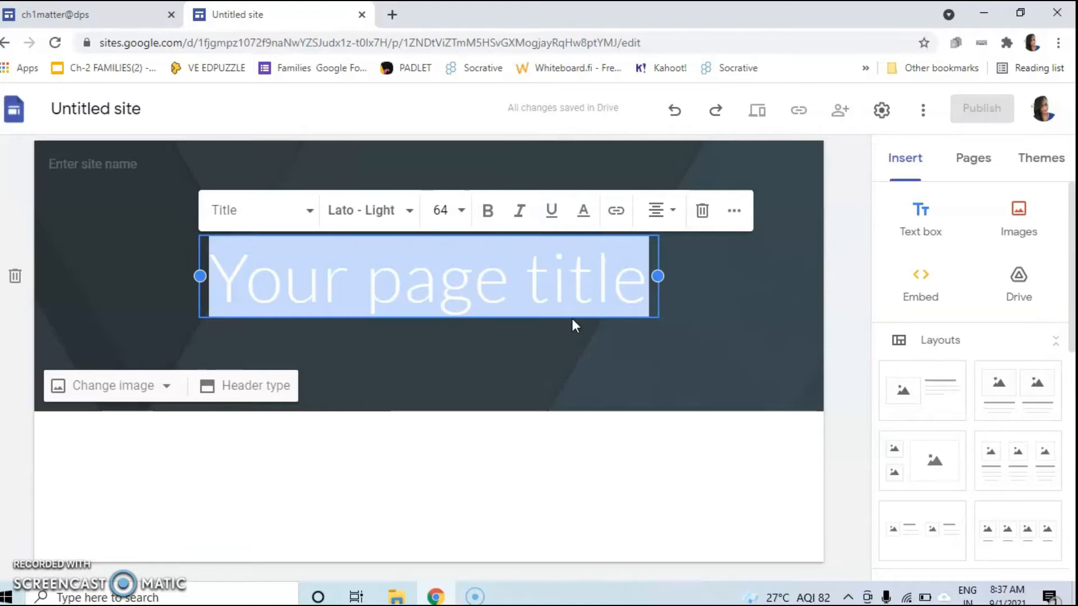
text(TIYT)
key(BackSpace)
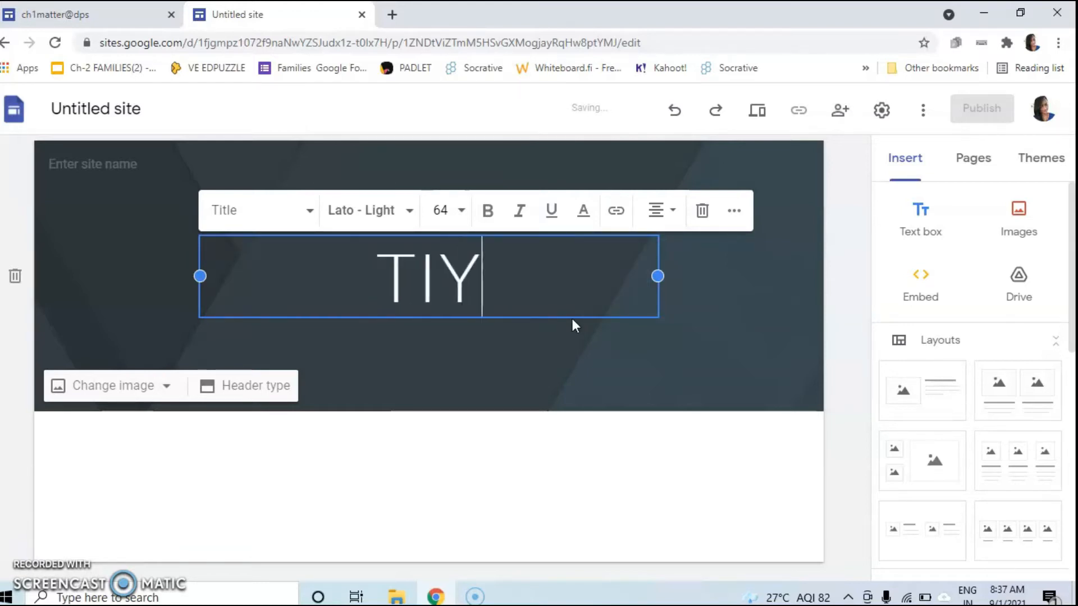
key(BackSpace)
text(TLE)
click(577, 321)
click(518, 301)
click(462, 295)
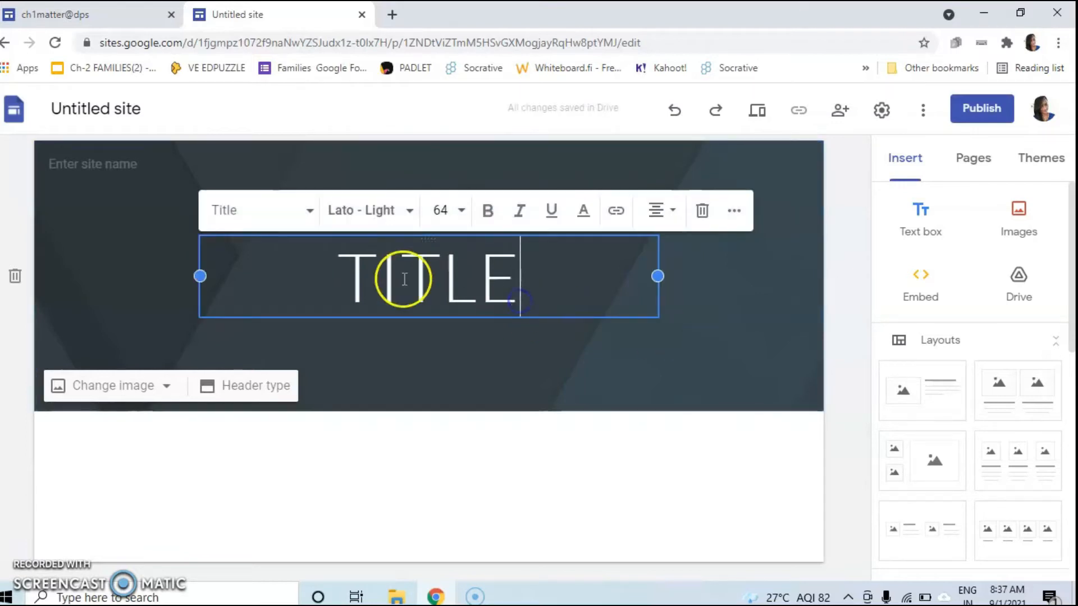
Step: Look at the text style options available for the page title without applying one
click(536, 288)
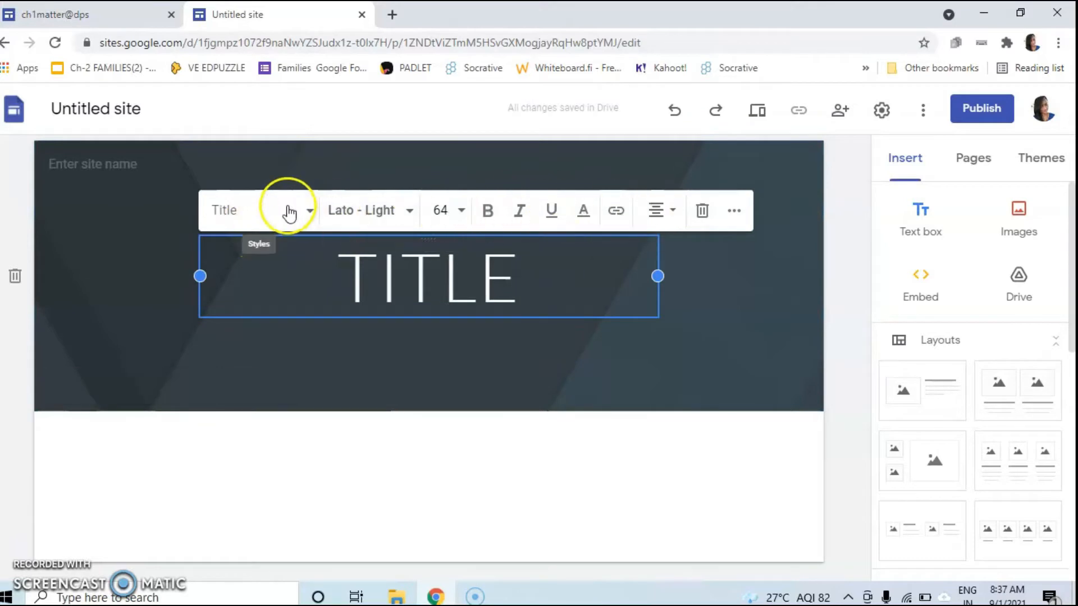
click(309, 214)
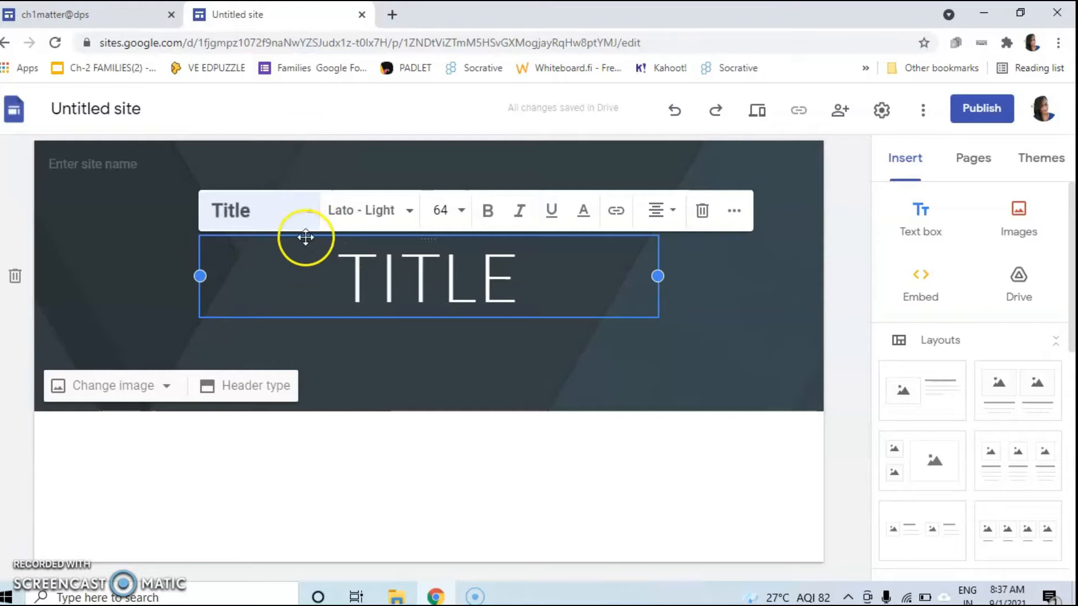
click(307, 210)
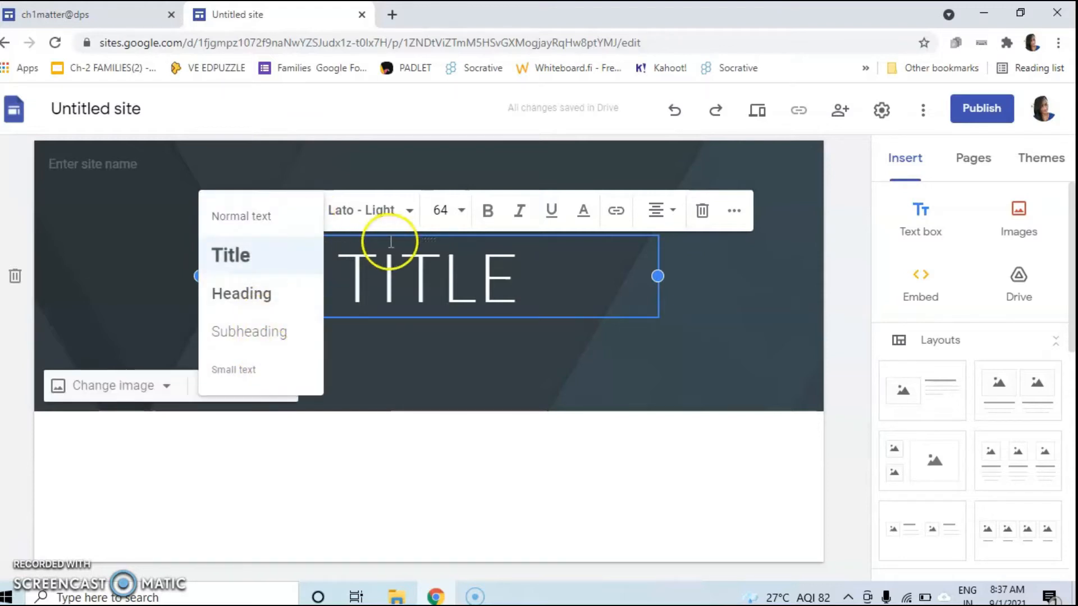
click(408, 300)
click(408, 244)
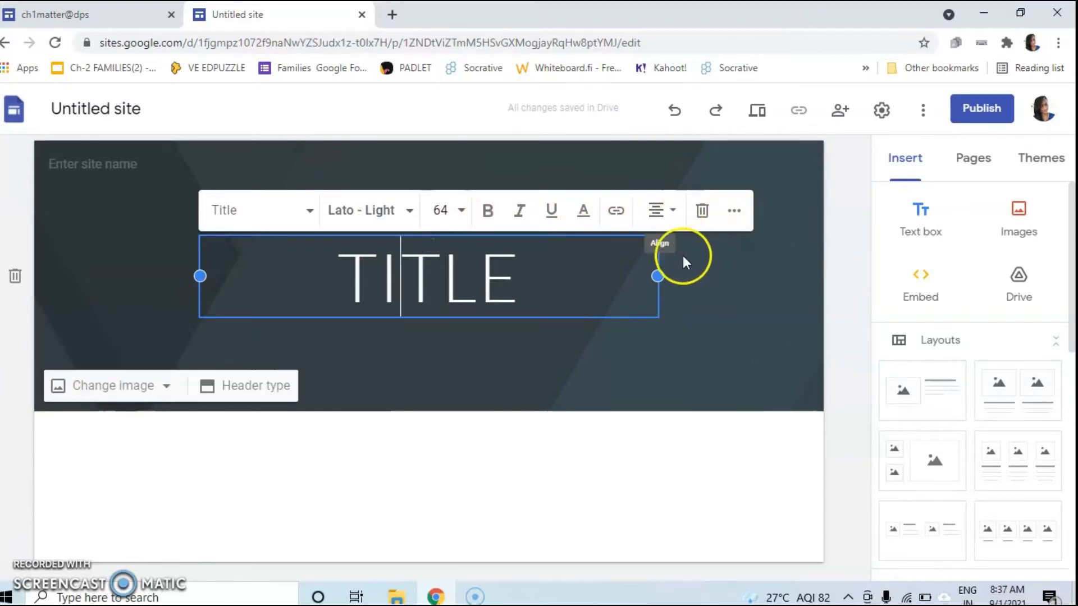
Step: Look through the header image gallery and the image search options without choosing a new header image
click(643, 349)
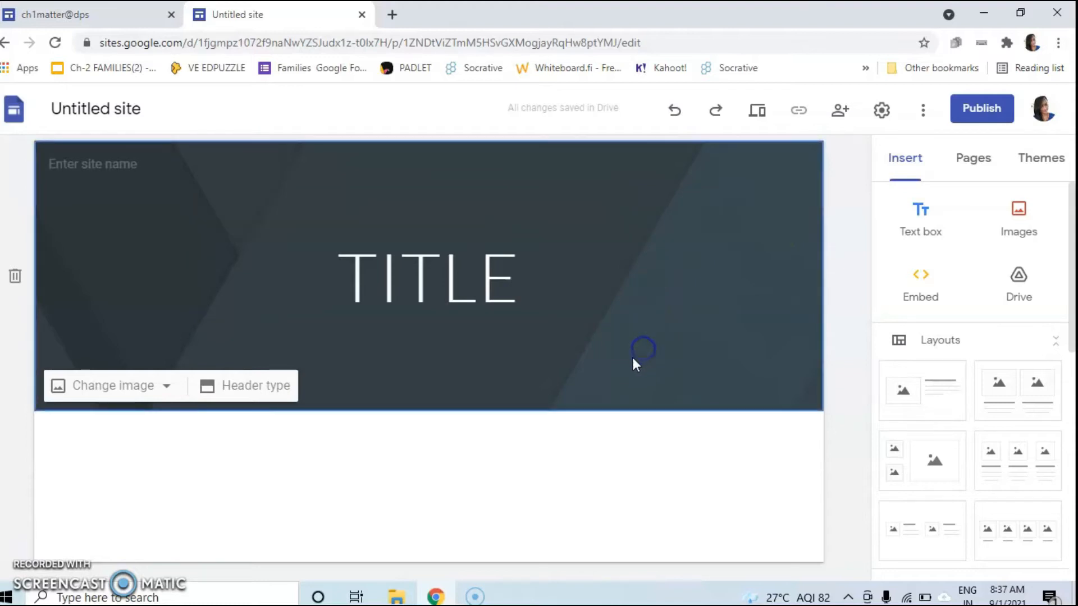
click(136, 399)
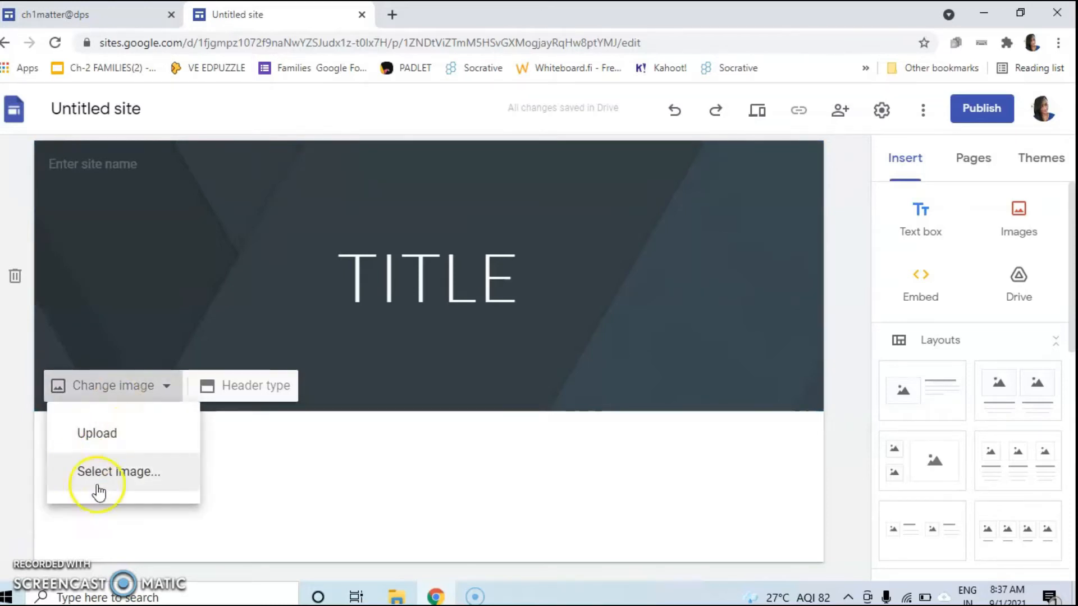
click(152, 476)
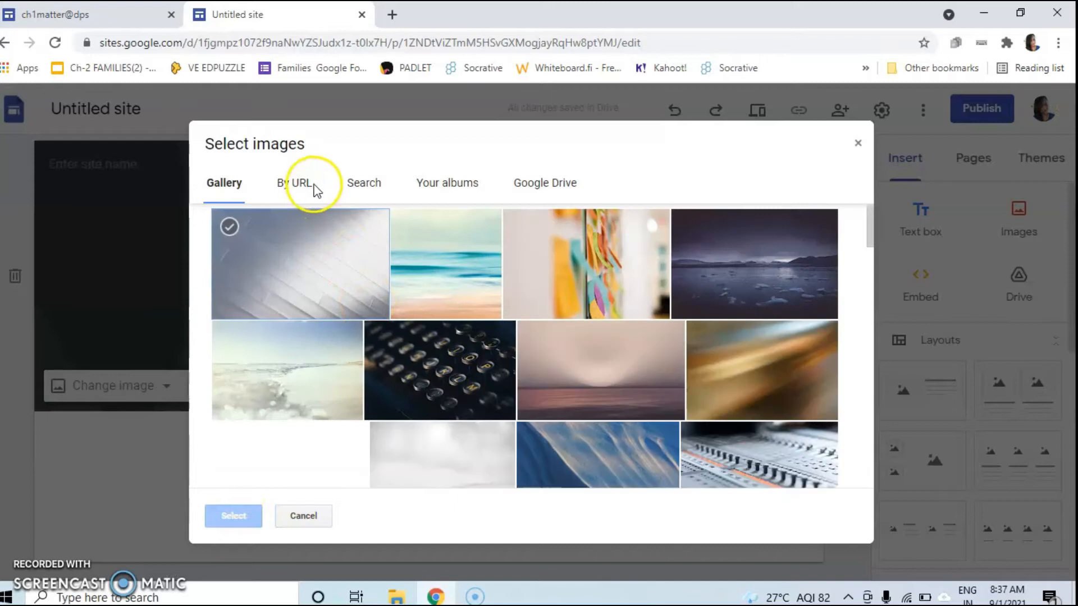
scroll(400, 348, down, 15)
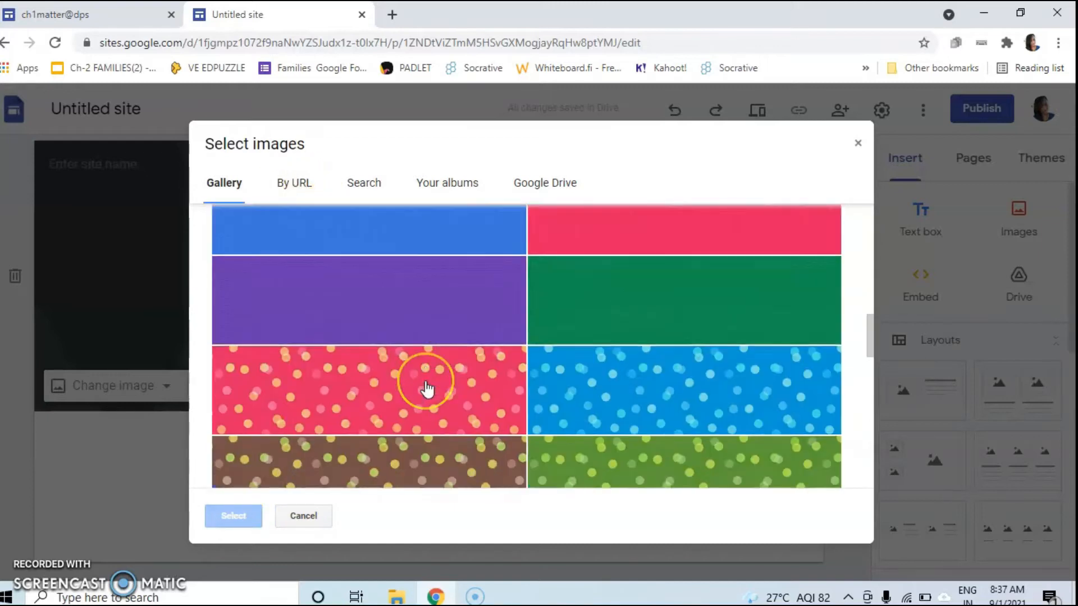
scroll(427, 388, down, 5)
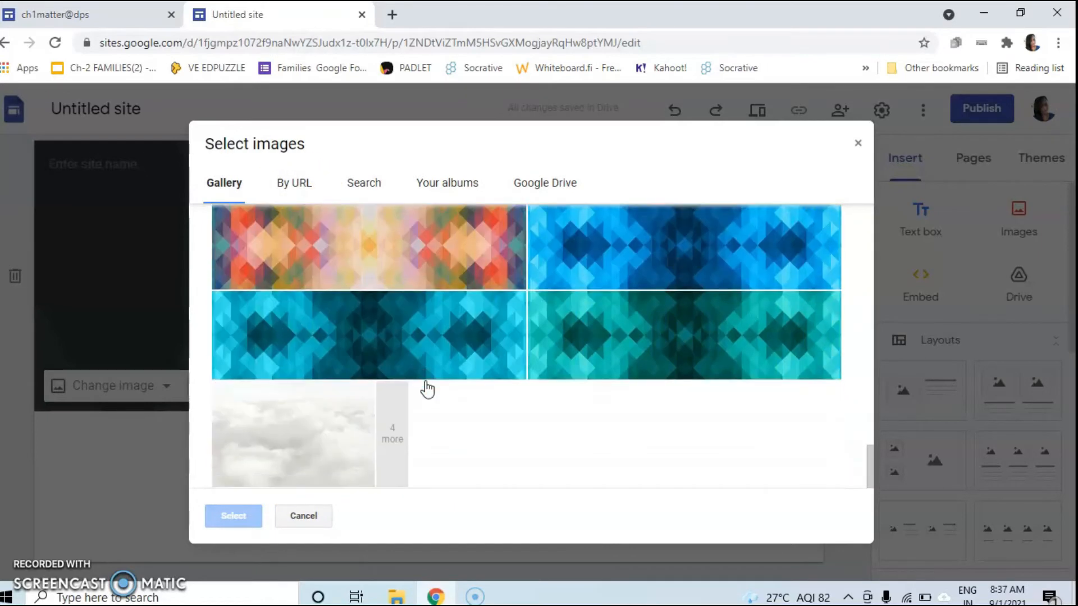
scroll(428, 389, up, 20)
click(426, 395)
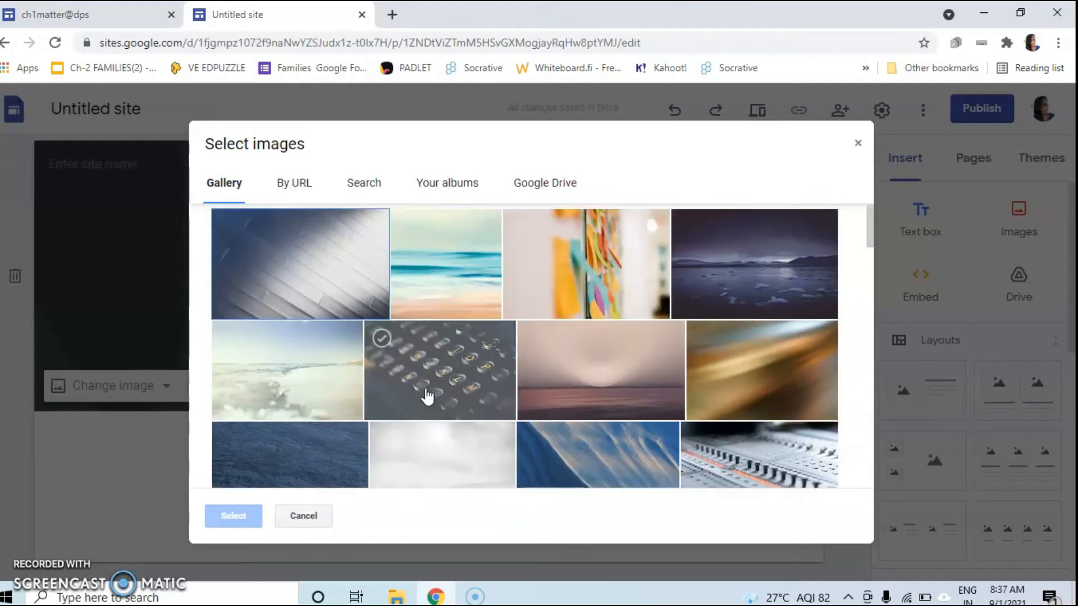
click(364, 185)
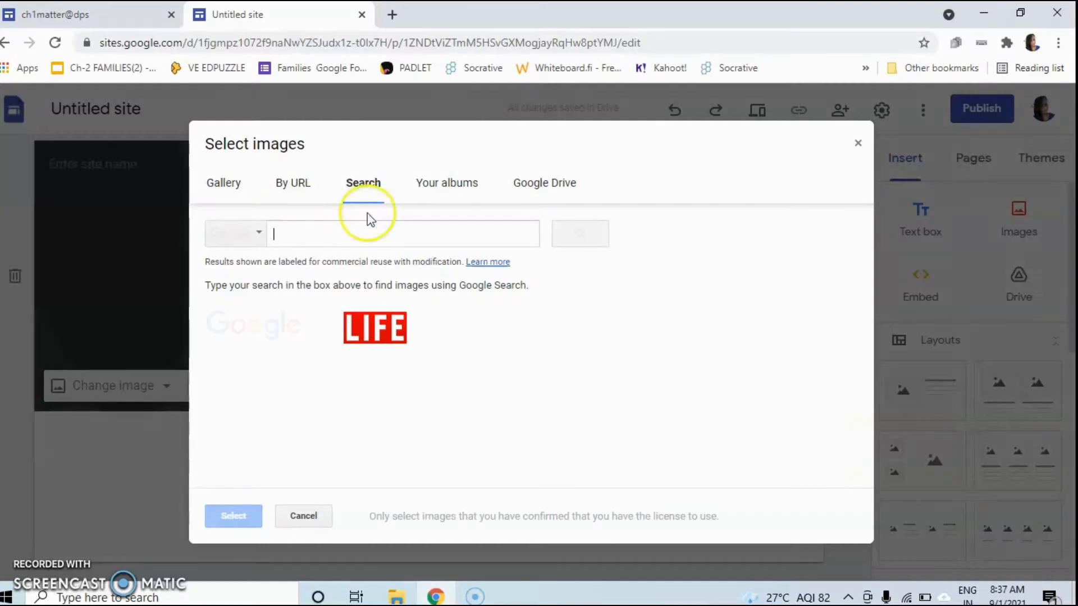
click(303, 516)
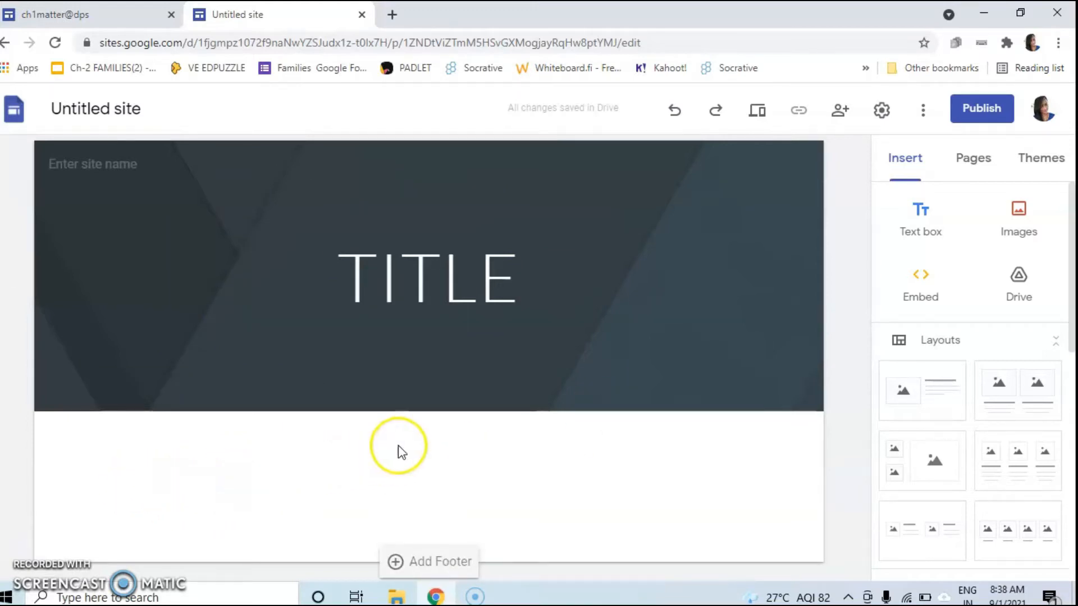
Step: Review the Content page of the ch1matter@dps preview for reference and return to the untitled site
click(35, 15)
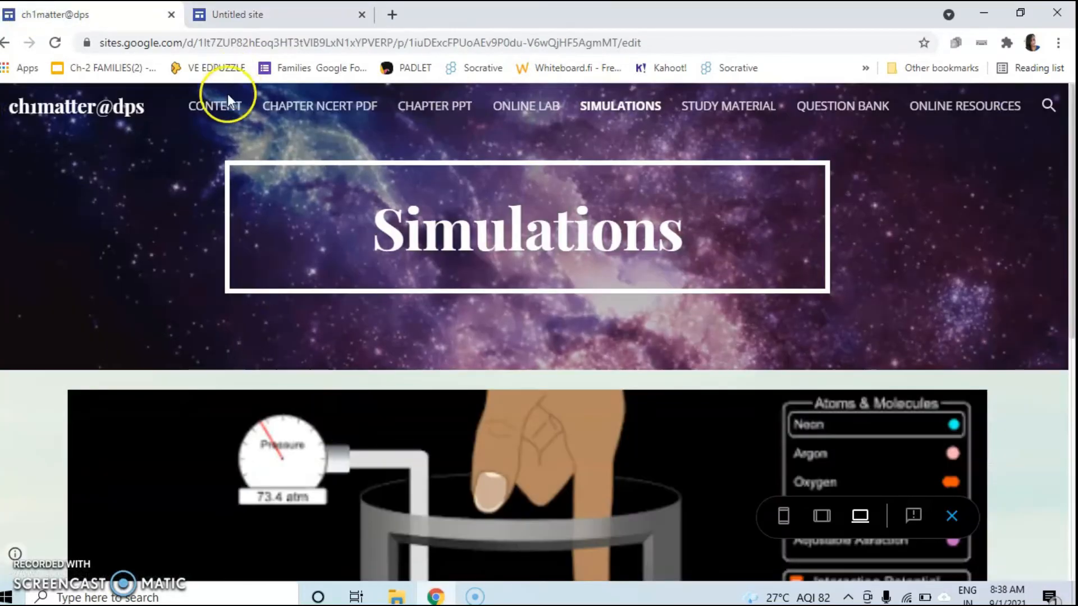
click(221, 119)
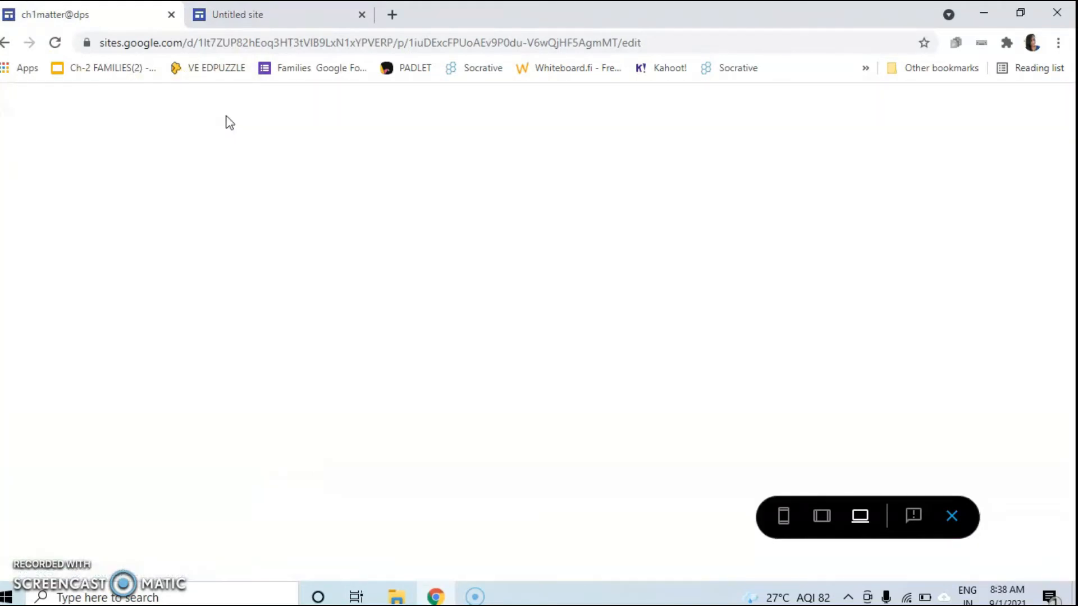
scroll(414, 392, down, 4)
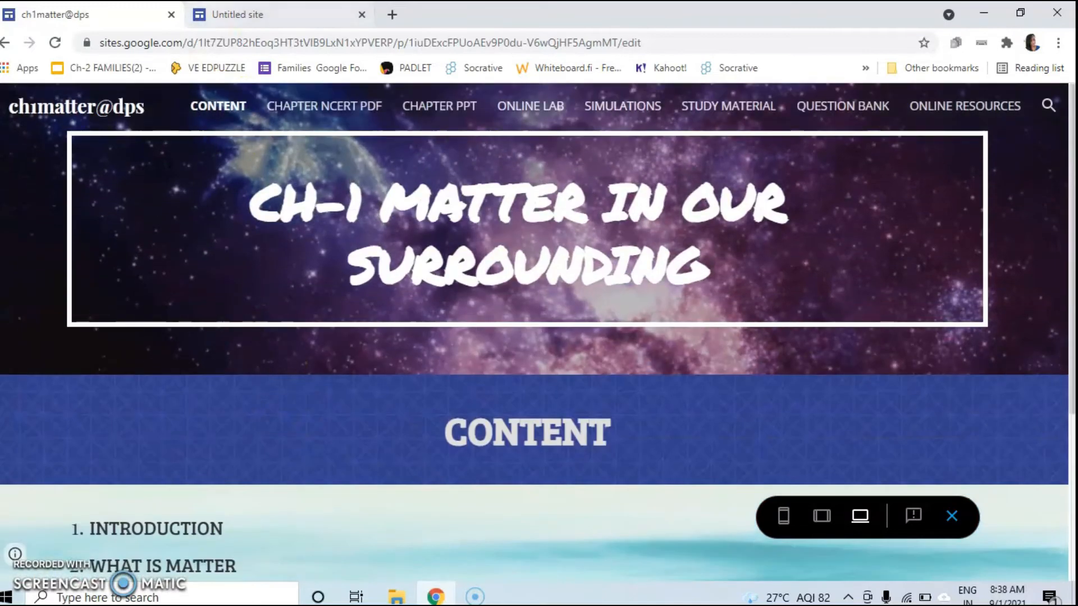
click(247, 15)
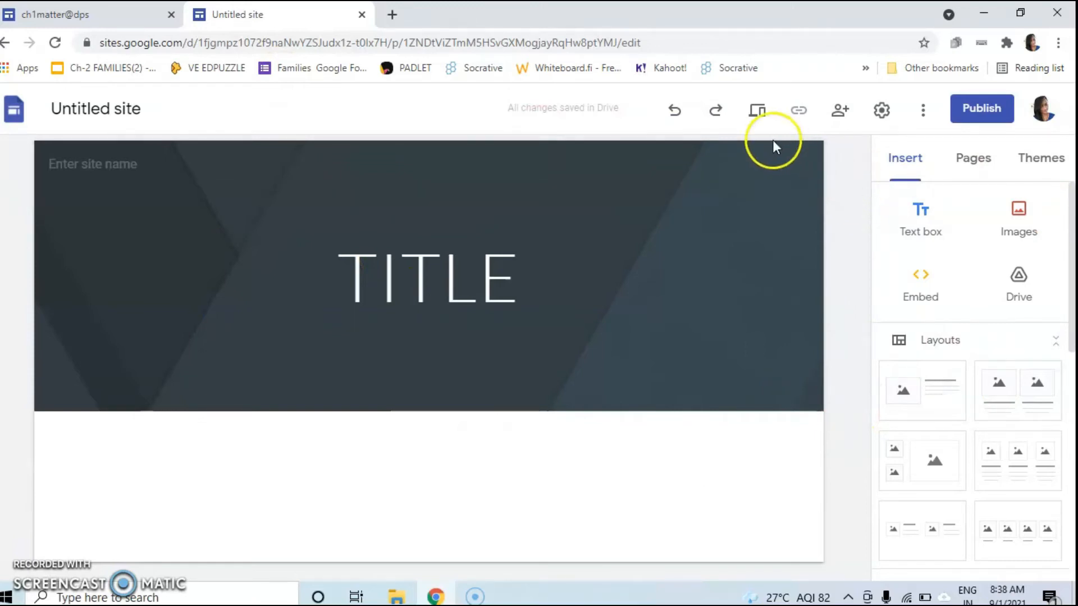
Step: Compare the CHAPTER NCERT PDF page with the Content page in the ch1matter@dps preview, and go back to the untitled site
click(100, 15)
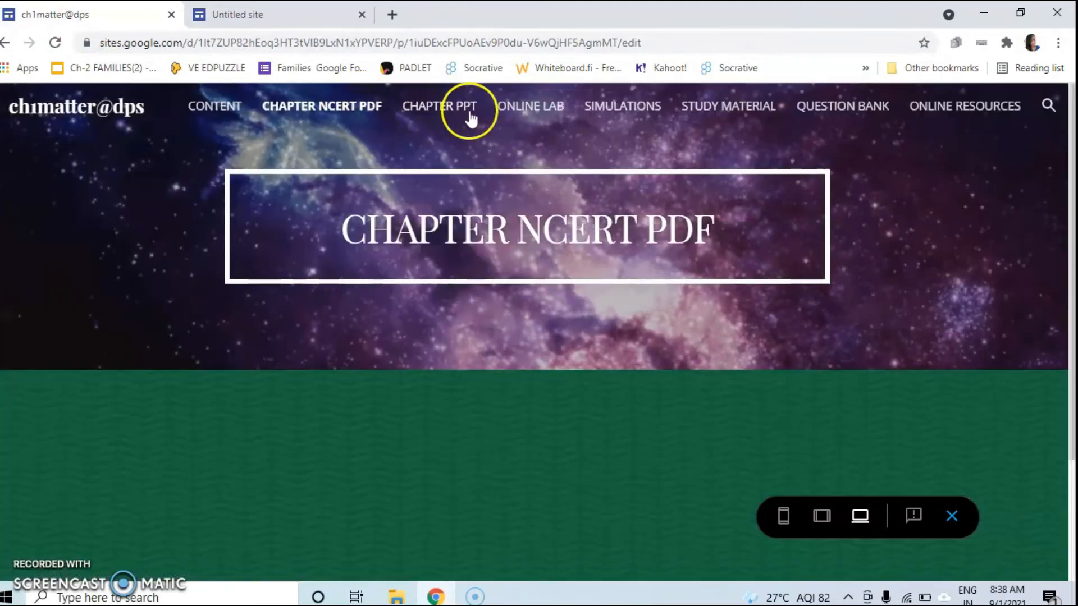
click(451, 102)
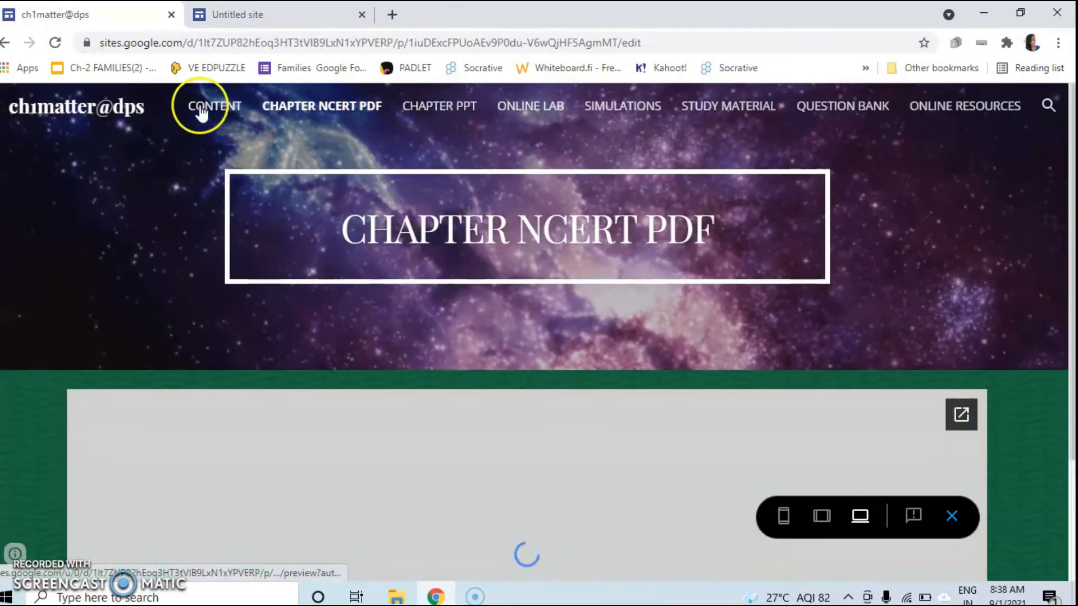
click(203, 108)
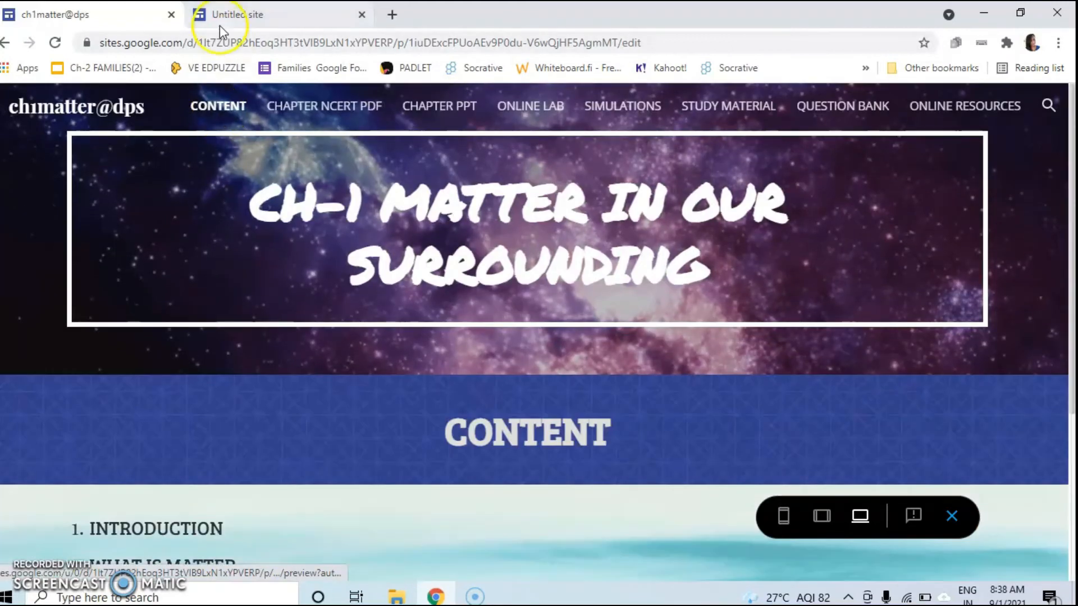
click(218, 22)
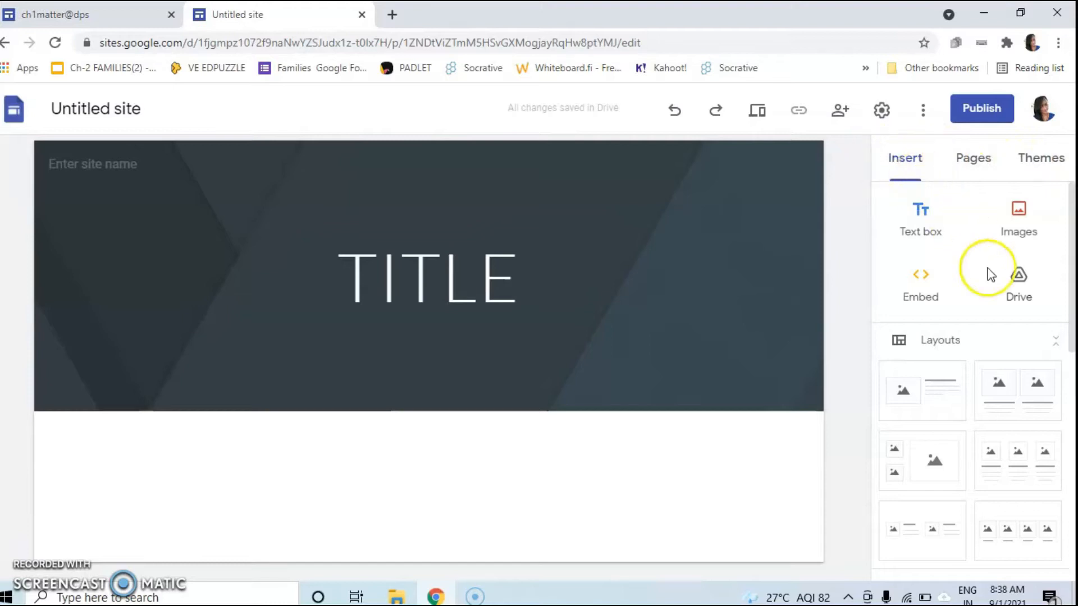
Step: Look through the elements and layouts that can be inserted, and the options for adding a new page or link
scroll(988, 449, down, 10)
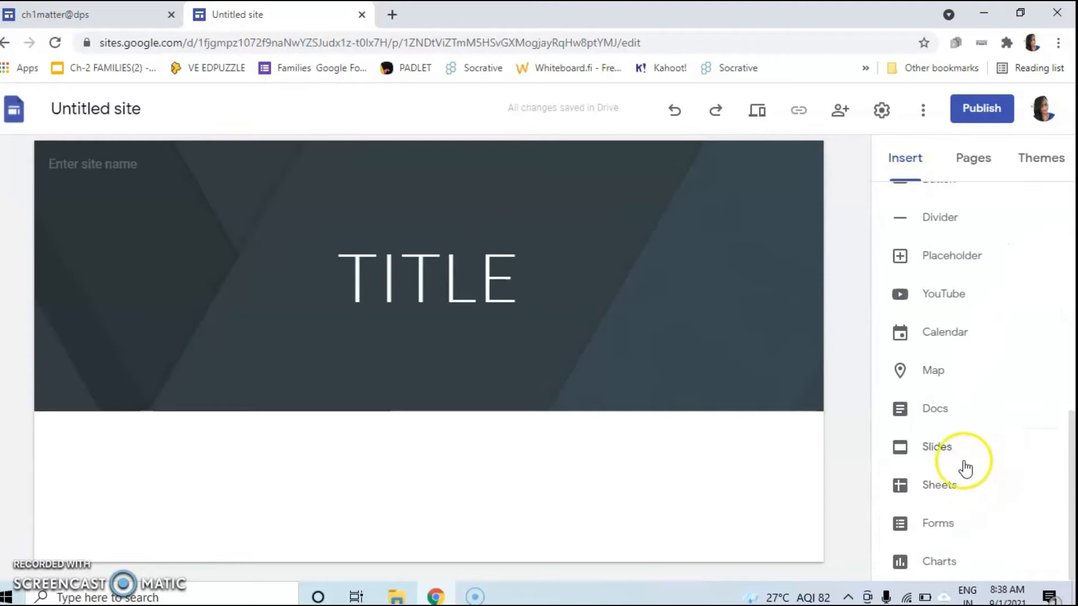
scroll(977, 393, up, 7)
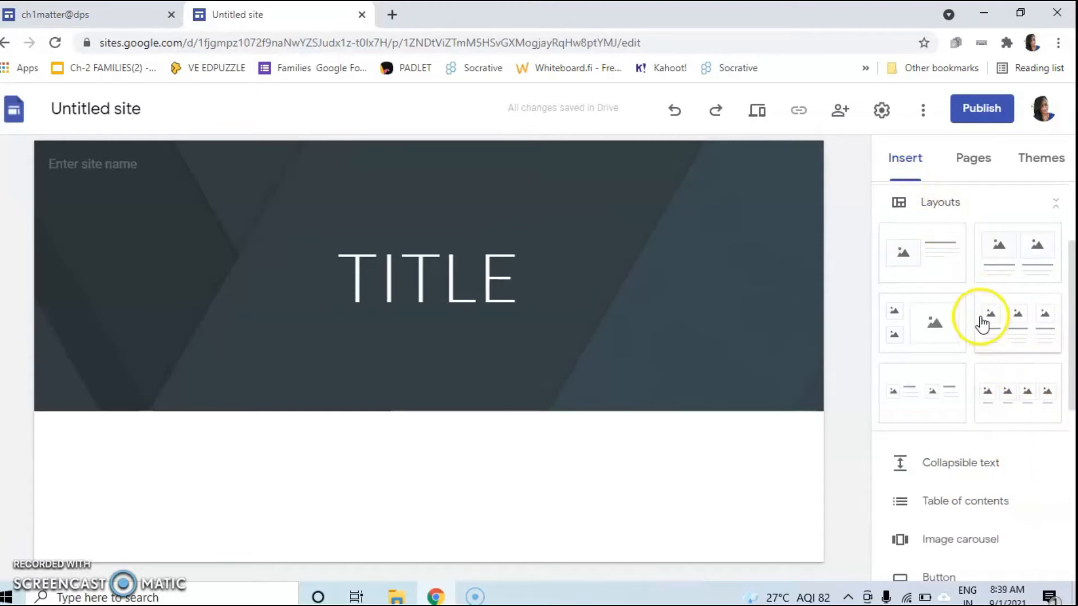
click(978, 160)
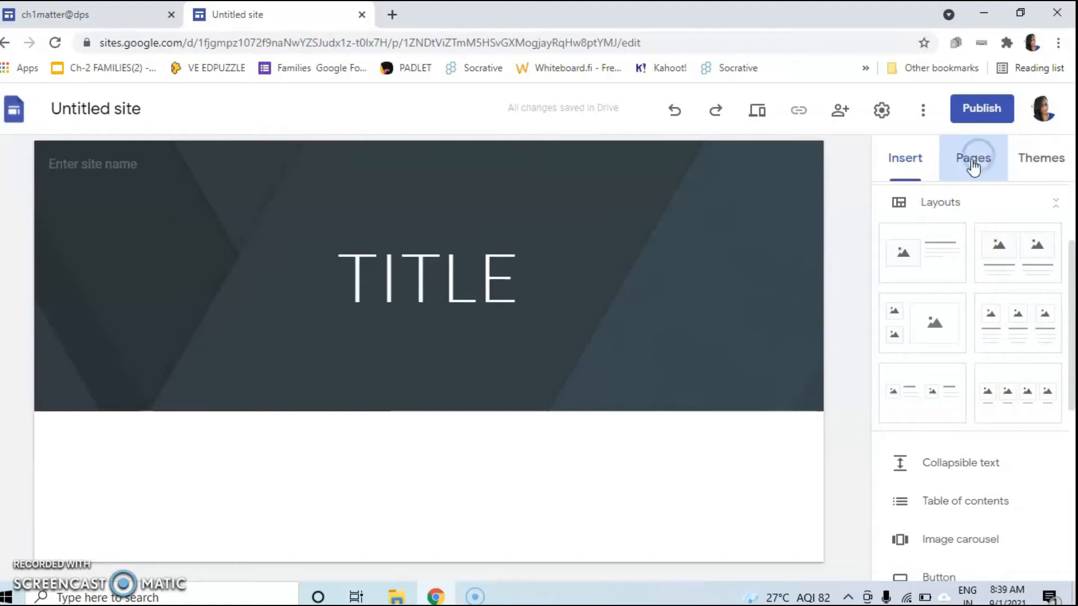
mouse_move(974, 526)
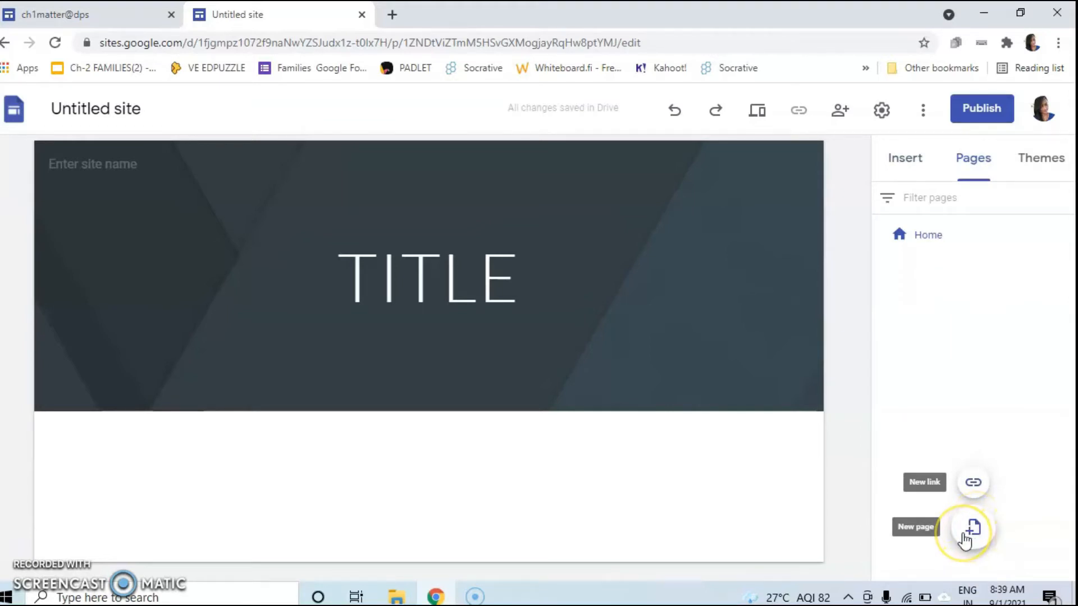
Step: Browse the available site themes and choose the Diplomat theme
click(1041, 164)
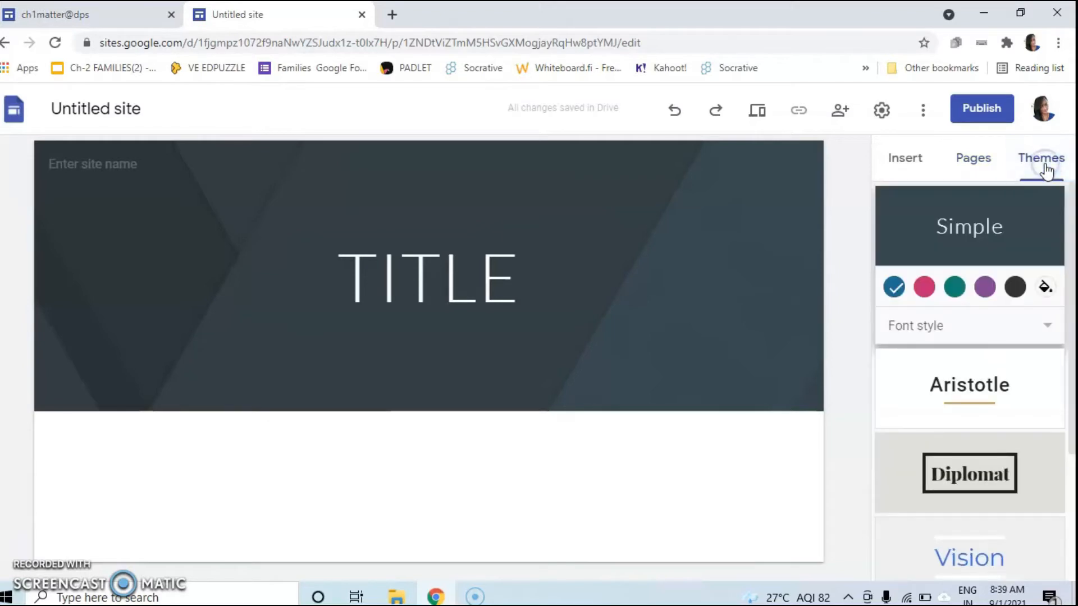
scroll(1008, 364, down, 3)
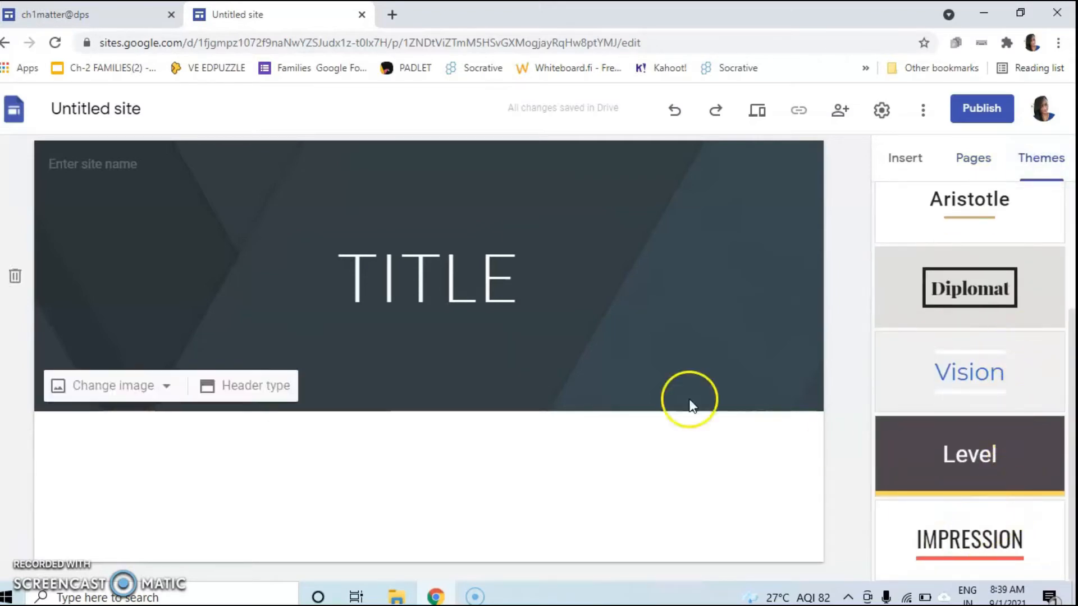
click(959, 284)
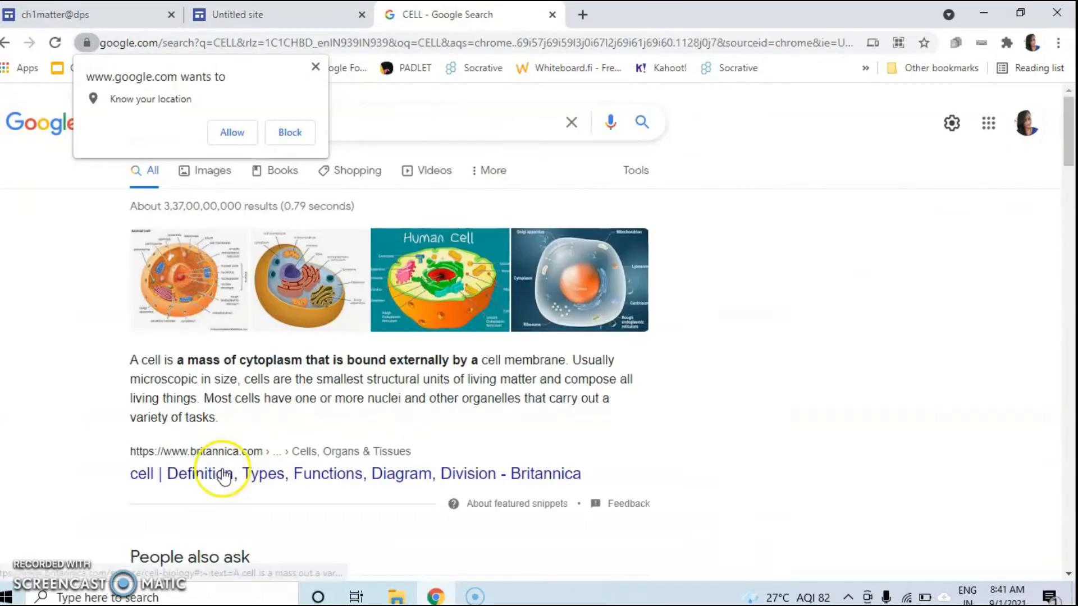
Step: Open the Britannica article on cells from the CELL search results and copy its web address
click(217, 474)
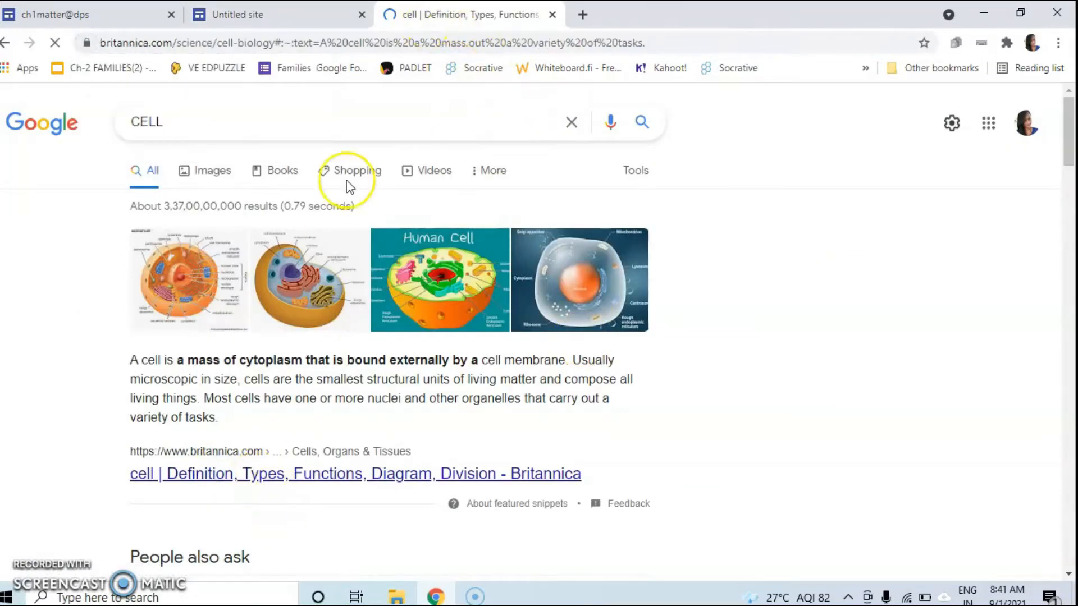
click(241, 49)
key(ctrl+c)
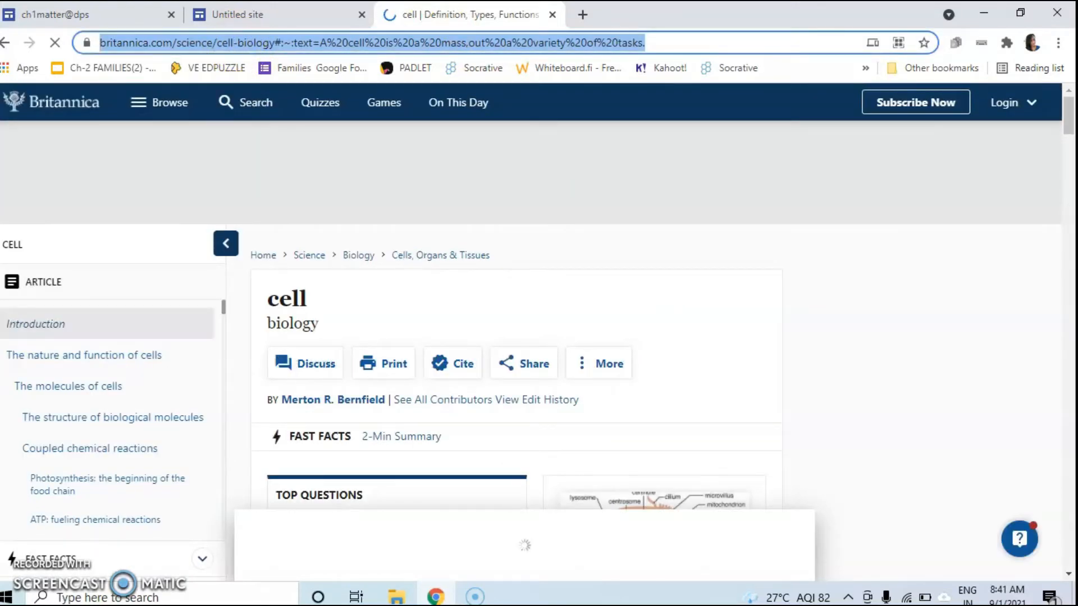
Step: Embed the copied Britannica cell article link in the untitled site, using the Preview display instead of the whole page
click(234, 14)
mouse_move(48, 454)
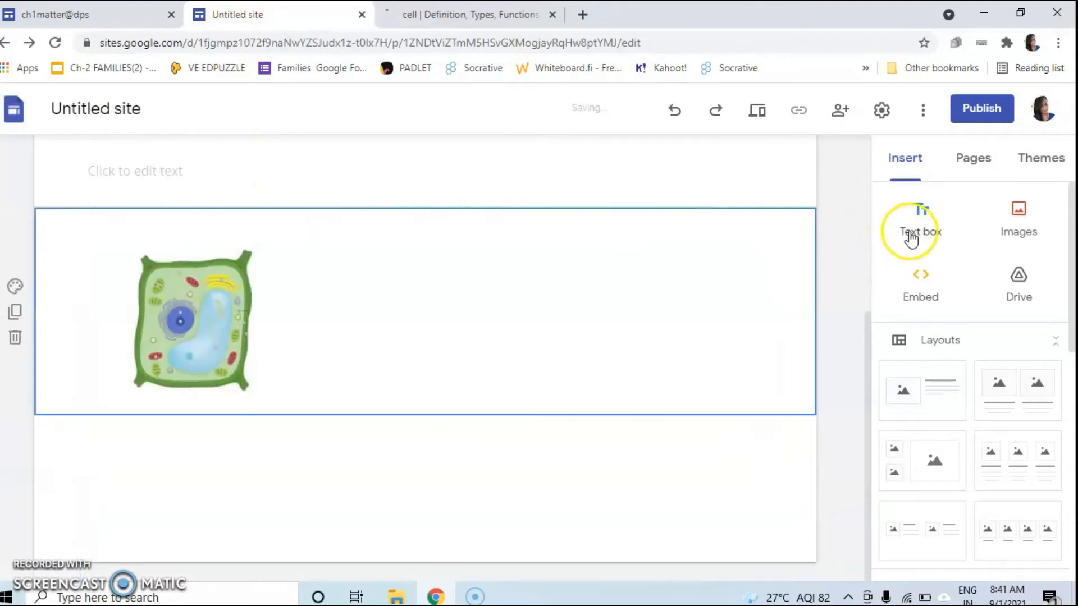
click(922, 281)
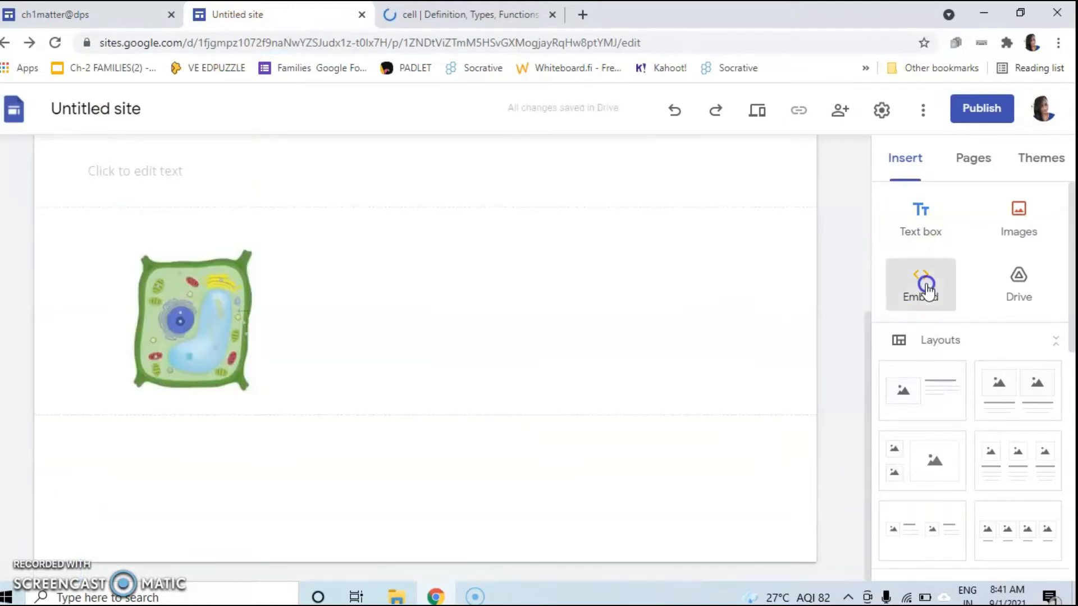
key(ctrl+v)
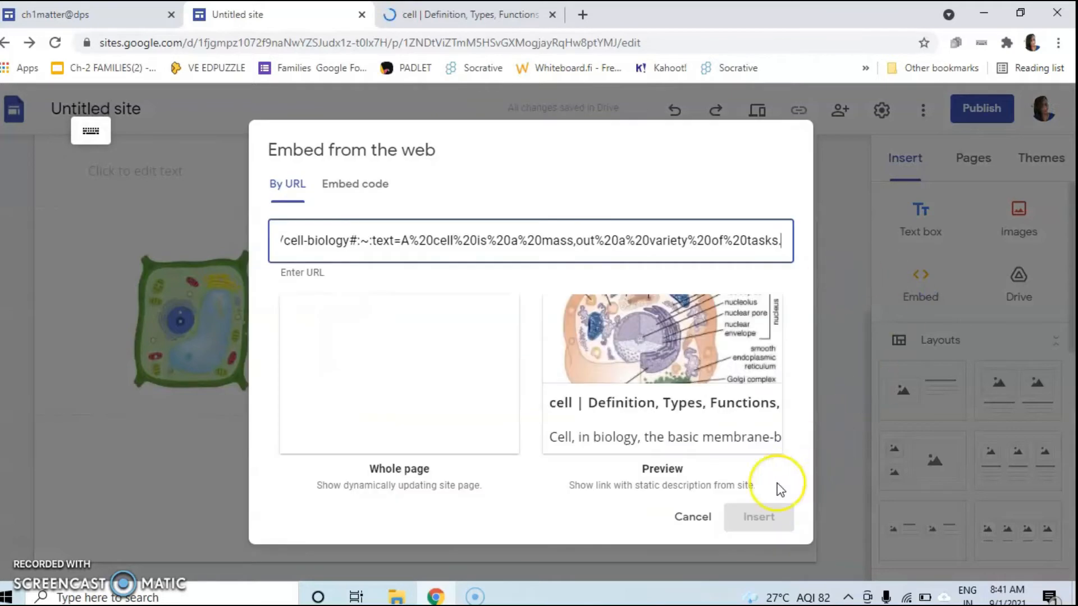
click(717, 346)
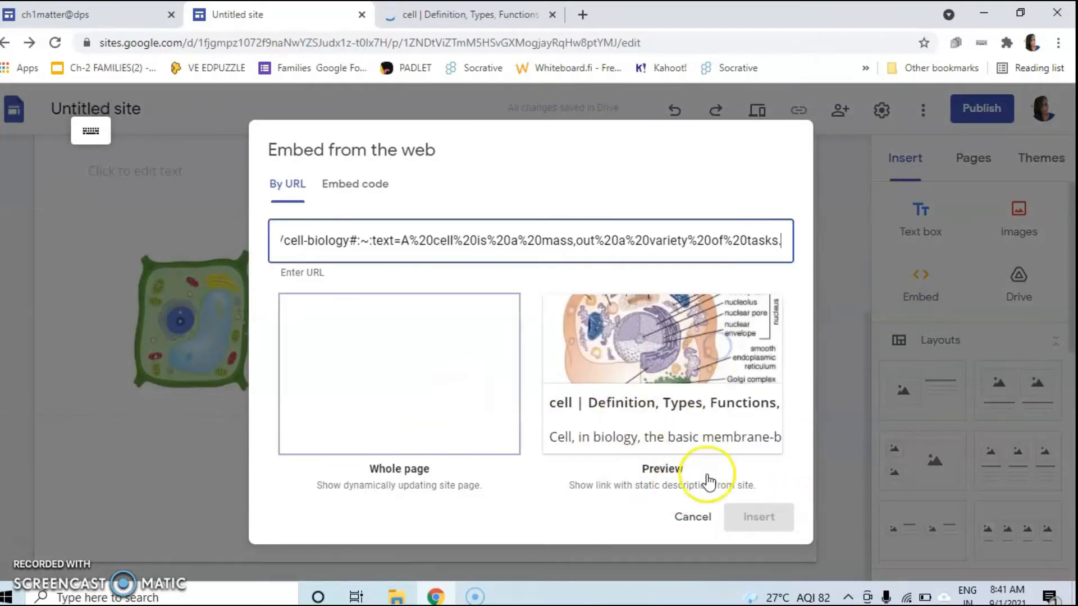
click(653, 392)
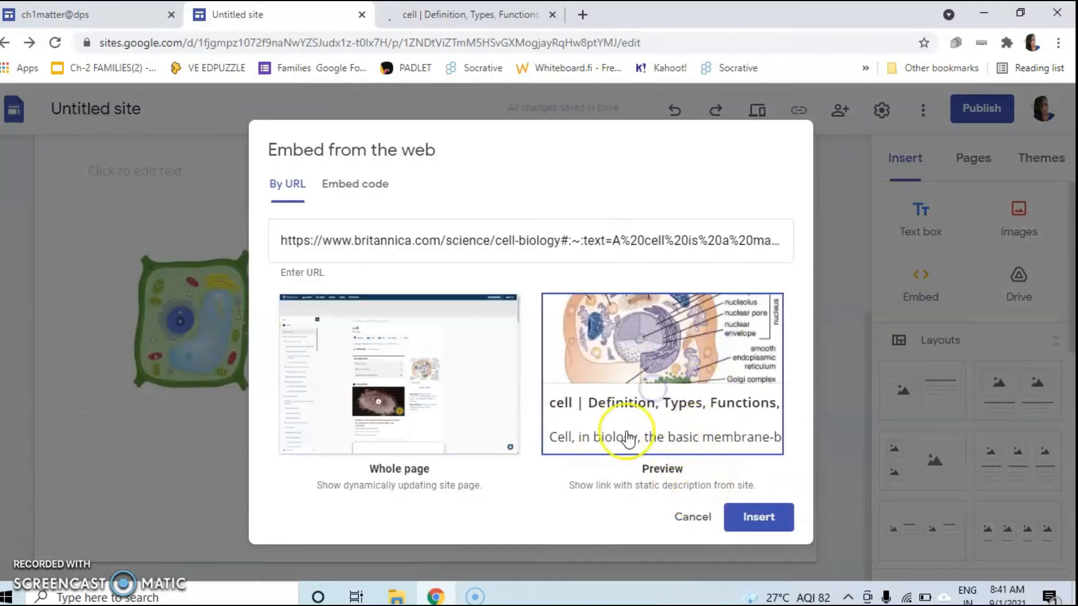
click(757, 517)
Step: Examine the embedded Britannica cell preview and its placement beneath the plant cell image
scroll(313, 354, down, 4)
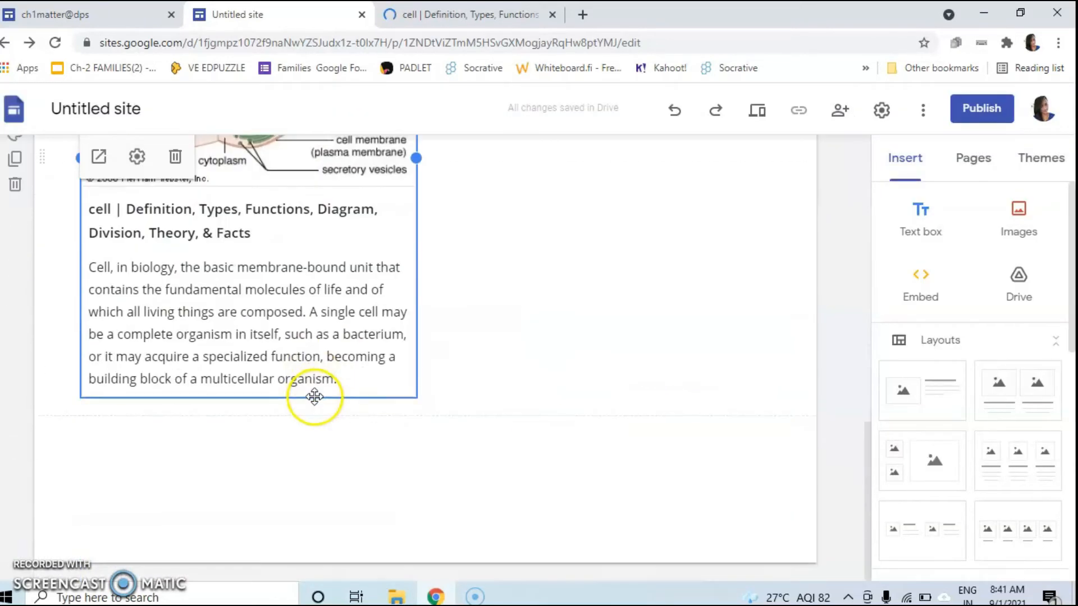
scroll(315, 397, up, 4)
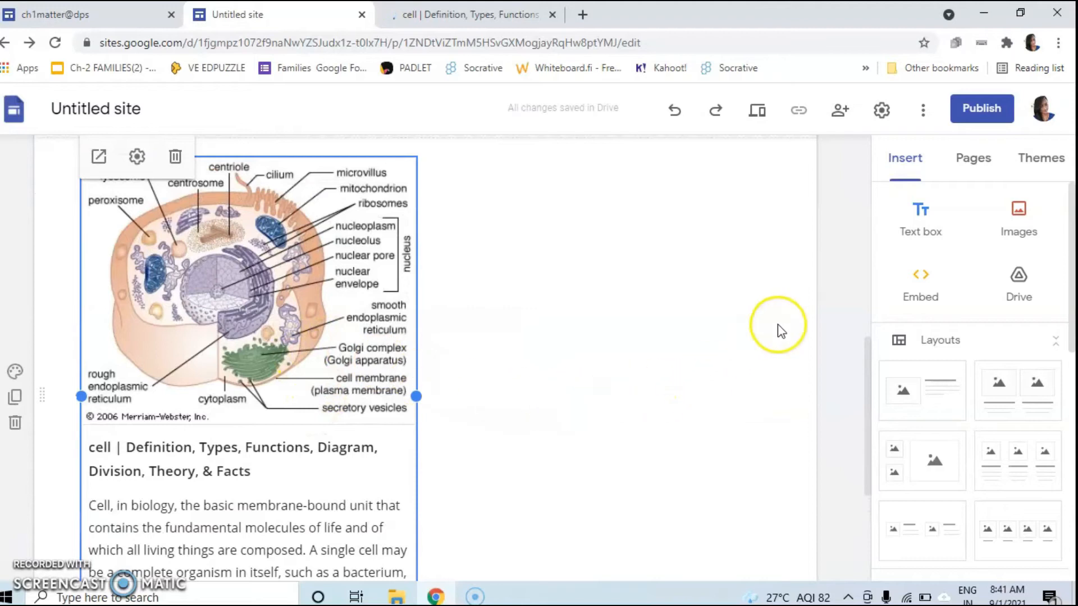
scroll(491, 407, up, 5)
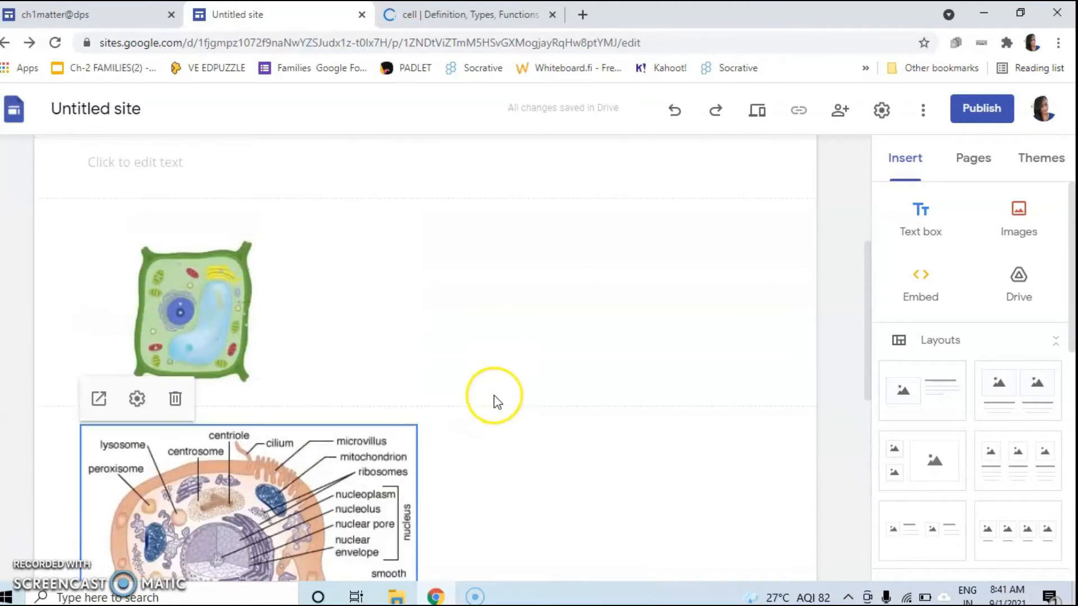
scroll(596, 404, up, 1)
scroll(597, 403, down, 6)
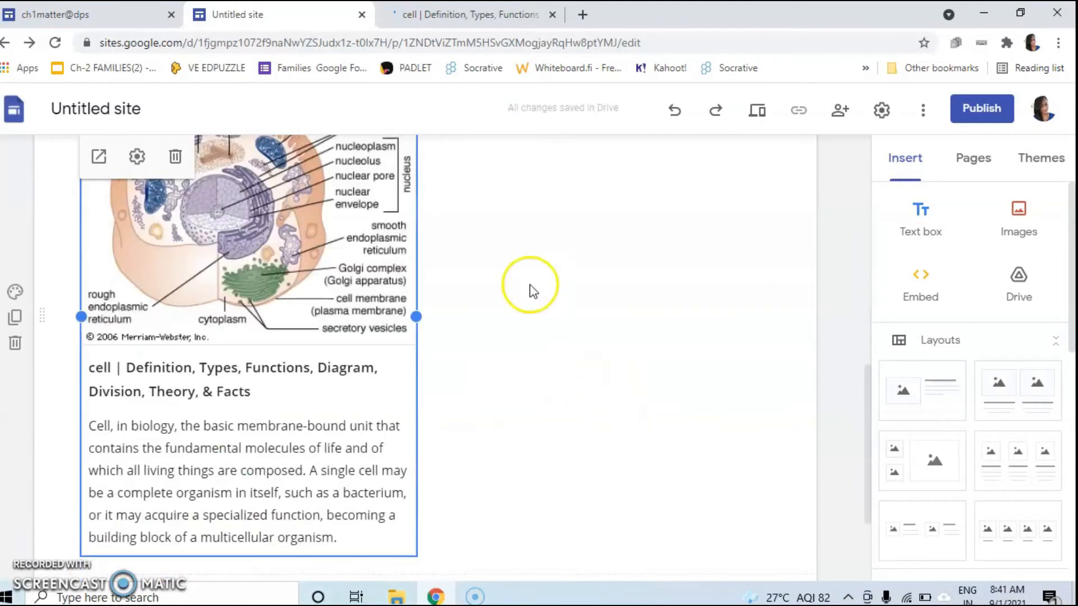
scroll(698, 377, up, 4)
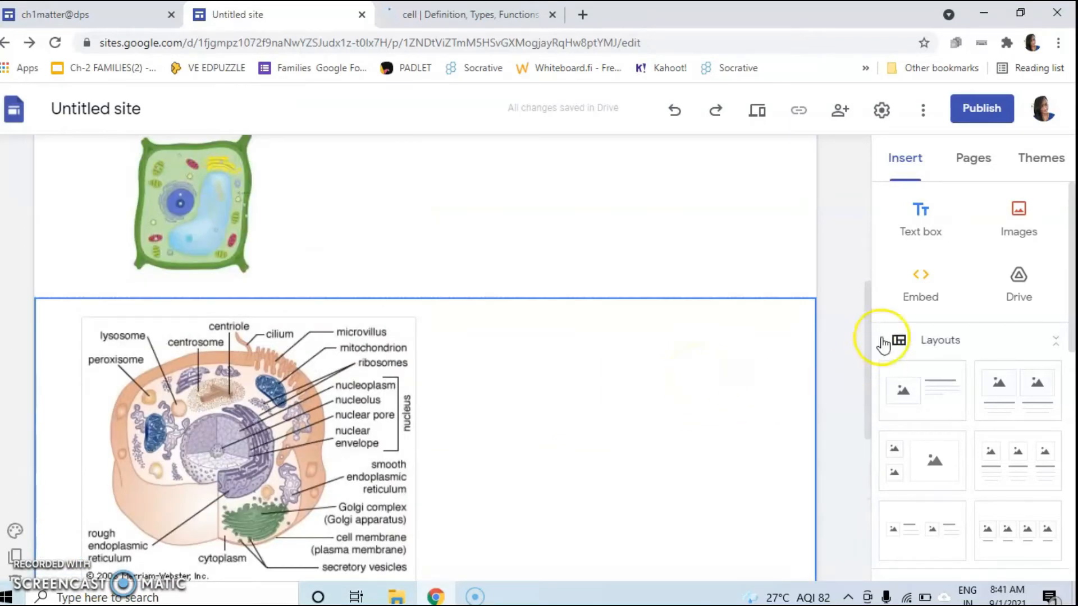
Step: Open the Google Drive file picker to view the files available for insertion, and close it without inserting anything
click(1020, 285)
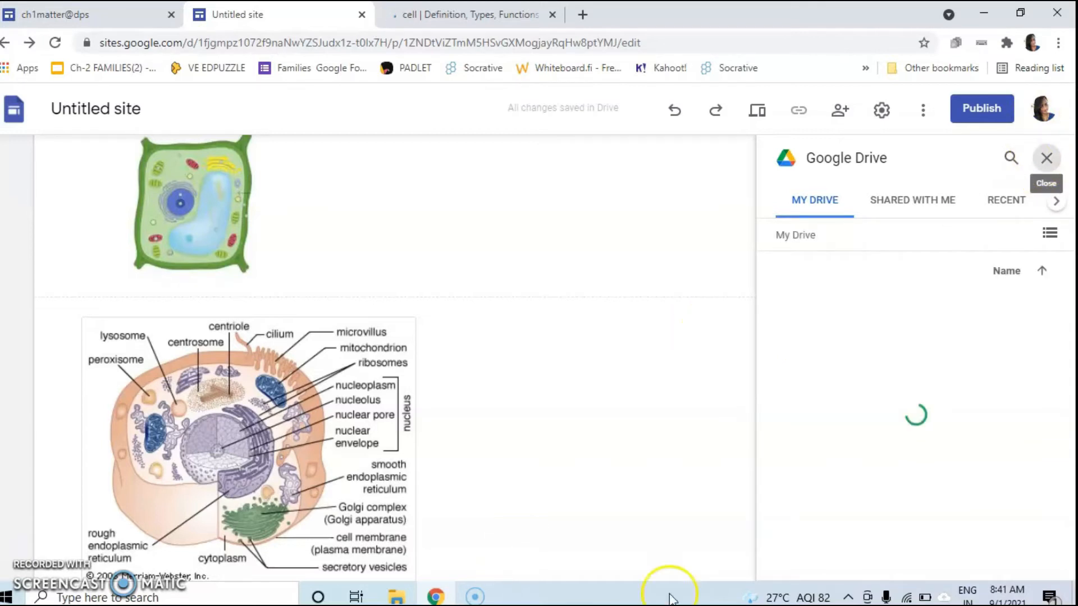
click(1047, 169)
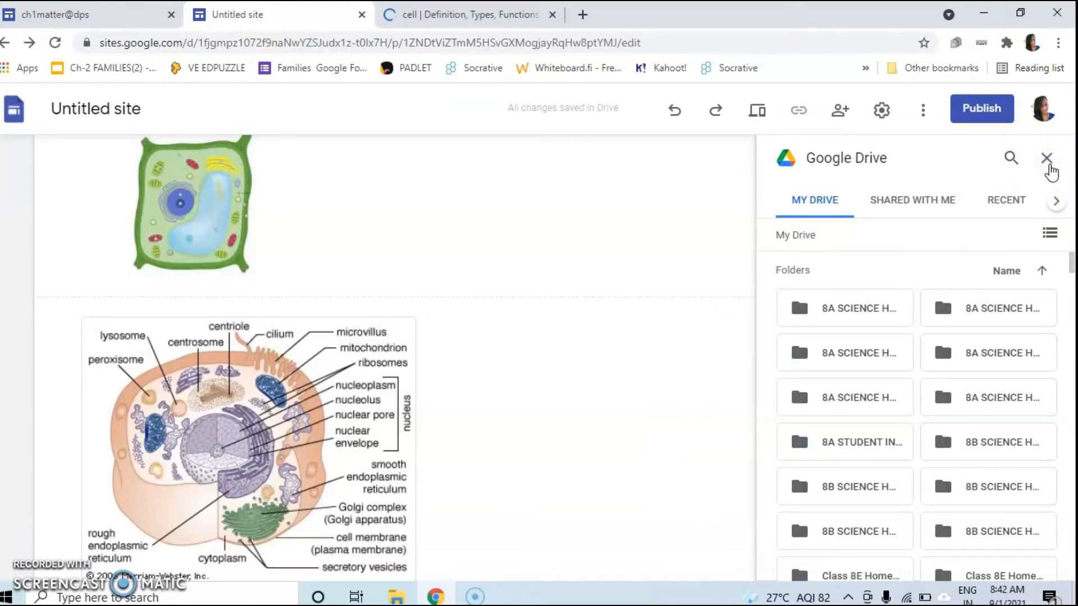
click(1043, 168)
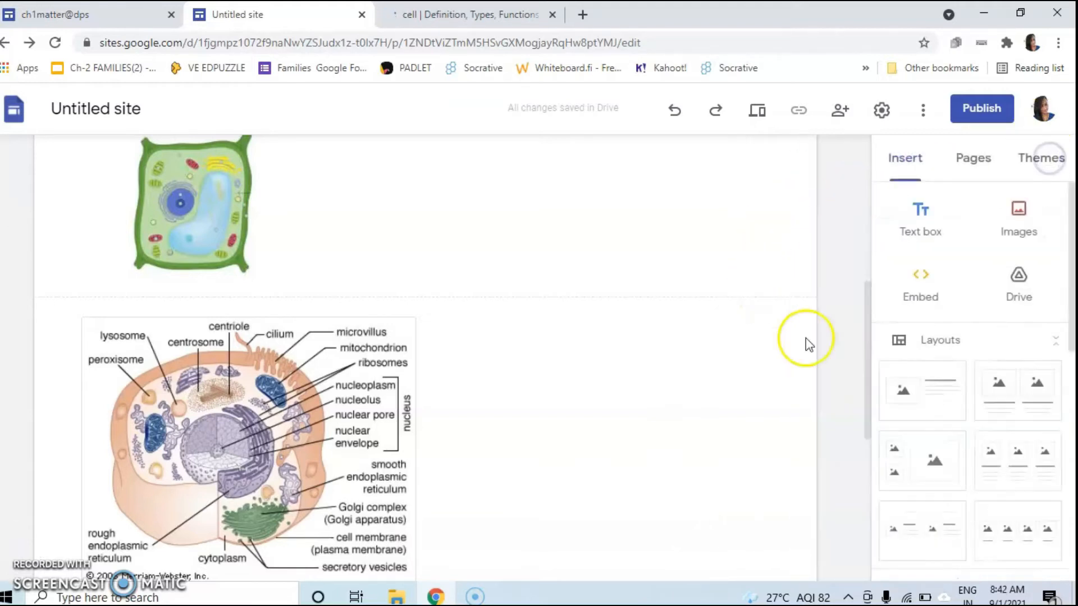
Step: Add the single-image-with-text and two-image-with-captions layouts below the Britannica preview, and view the content options of the second layout's right placeholder
scroll(952, 418, down, 3)
scroll(952, 413, up, 3)
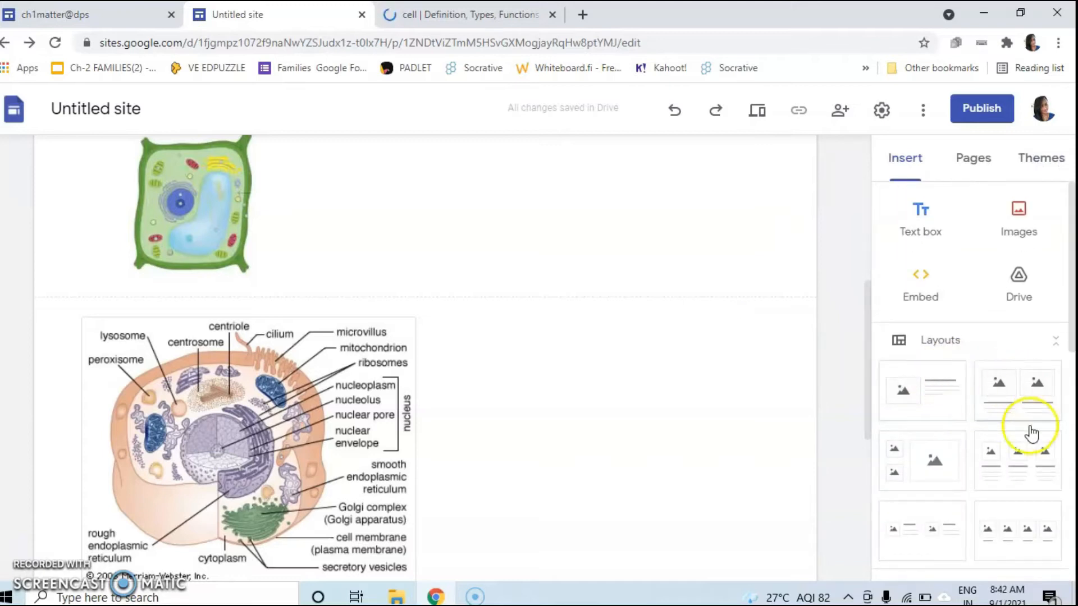
scroll(960, 435, down, 1)
click(921, 320)
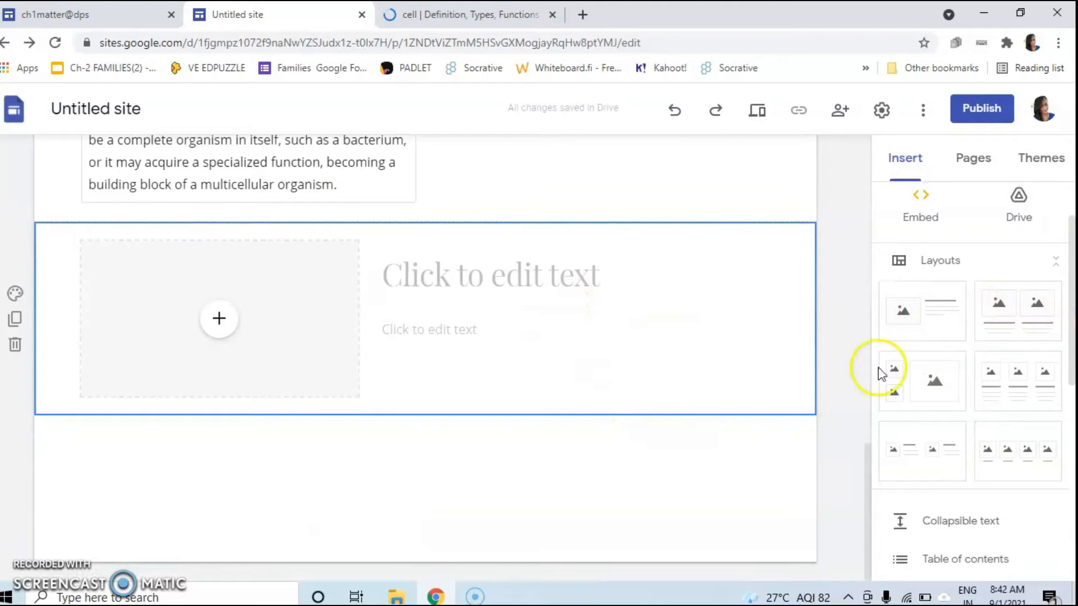
click(1018, 323)
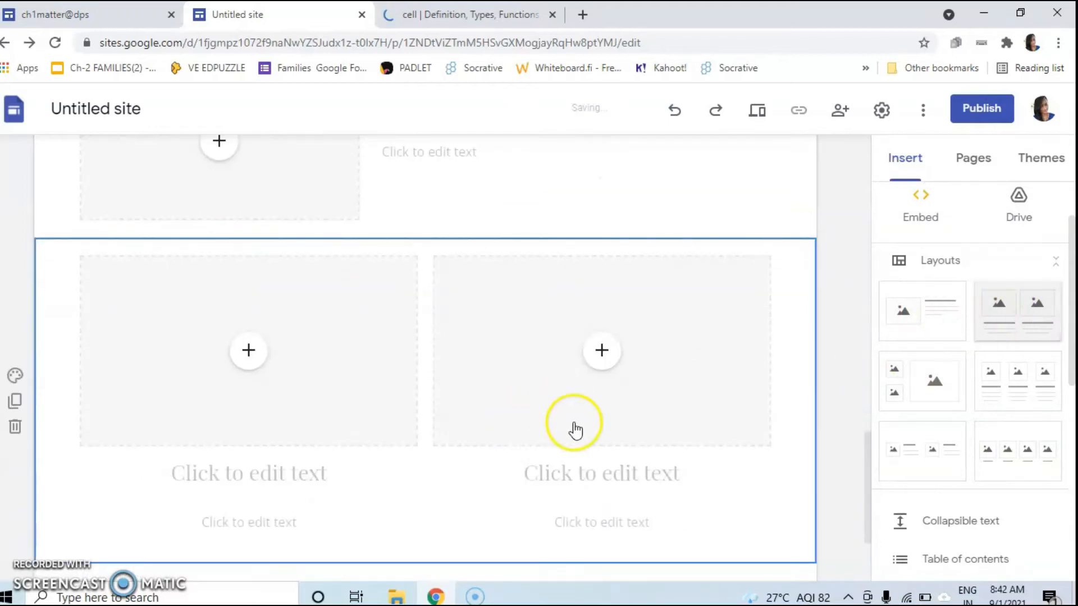
click(602, 312)
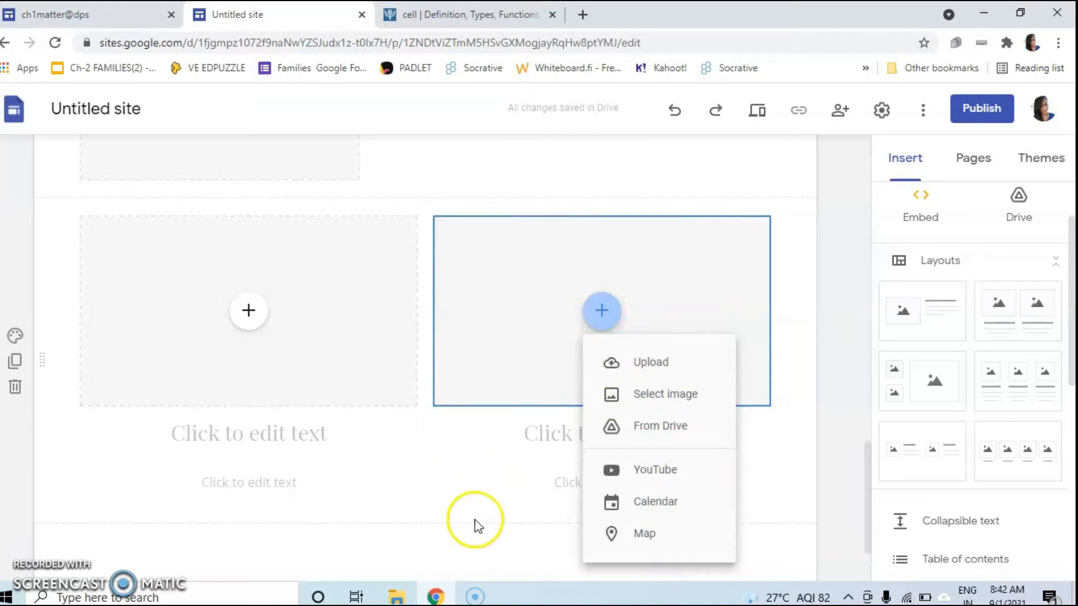
click(786, 289)
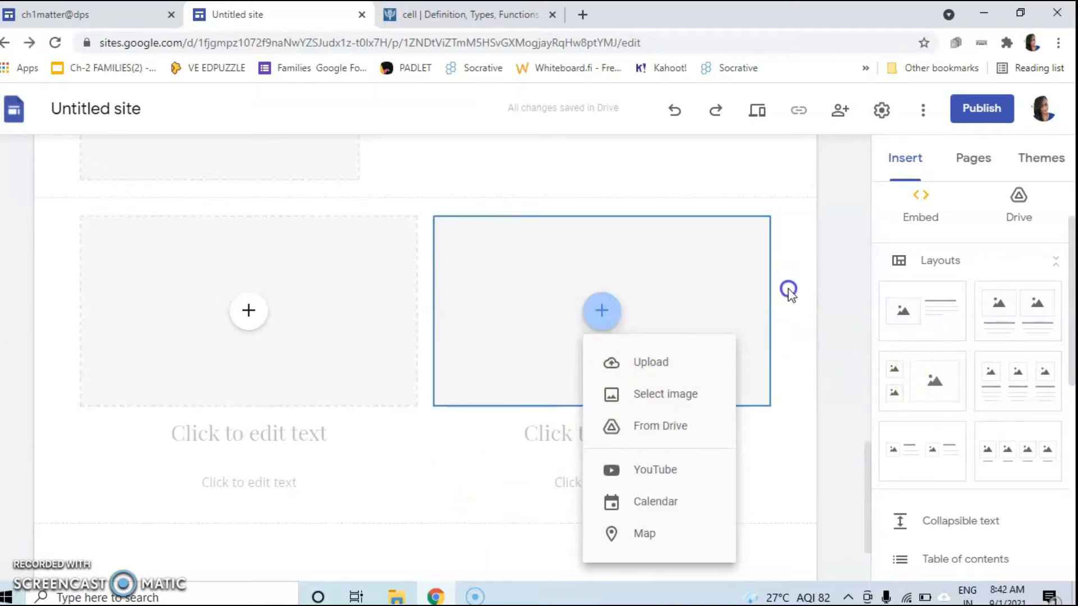
Step: Insert a collapsible text block with heading DGHDGJJ,KJLK and body DGHGBMN,M,.M., and test expanding and collapsing it
scroll(1004, 418, down, 1)
scroll(982, 385, up, 6)
scroll(982, 385, down, 3)
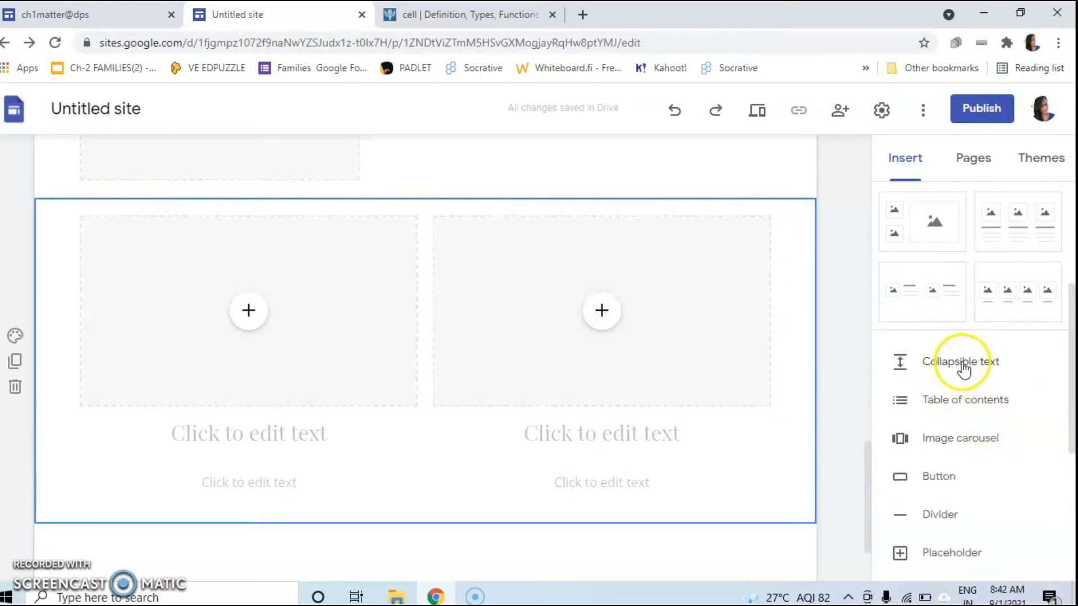
click(964, 365)
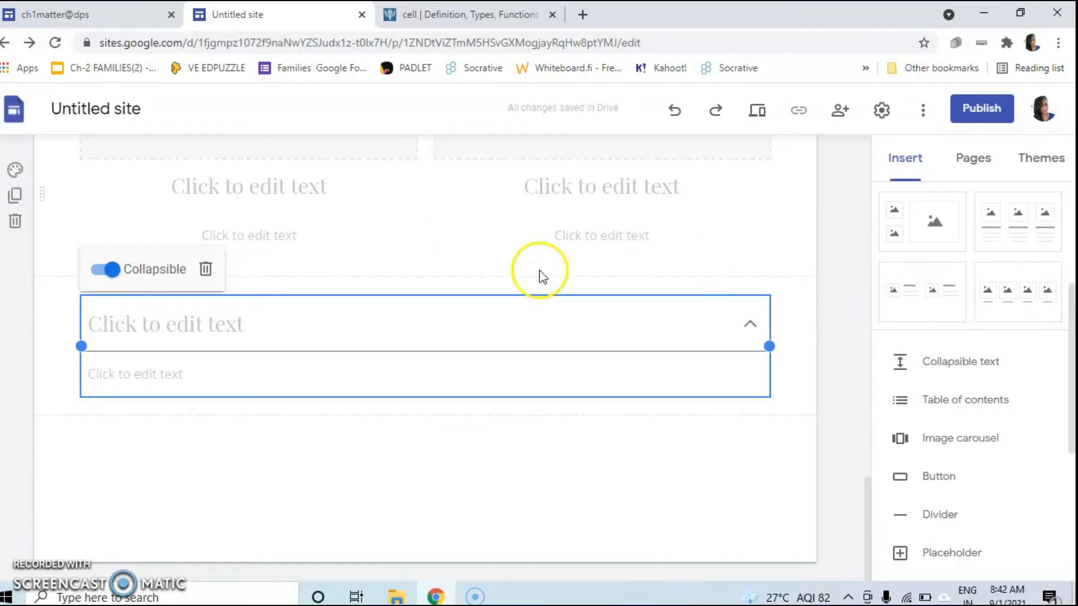
click(216, 336)
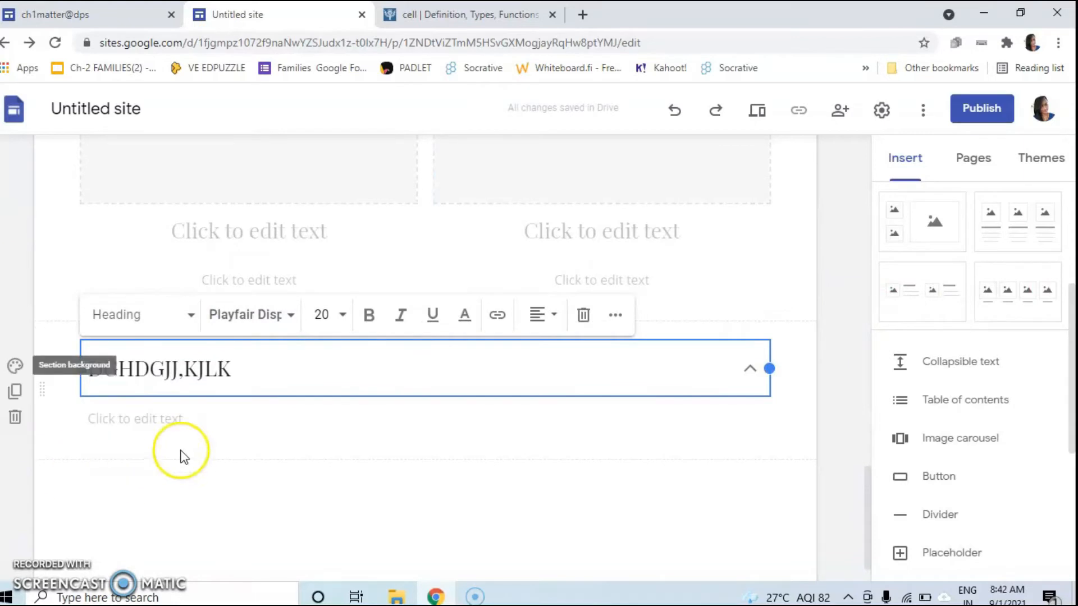
click(170, 418)
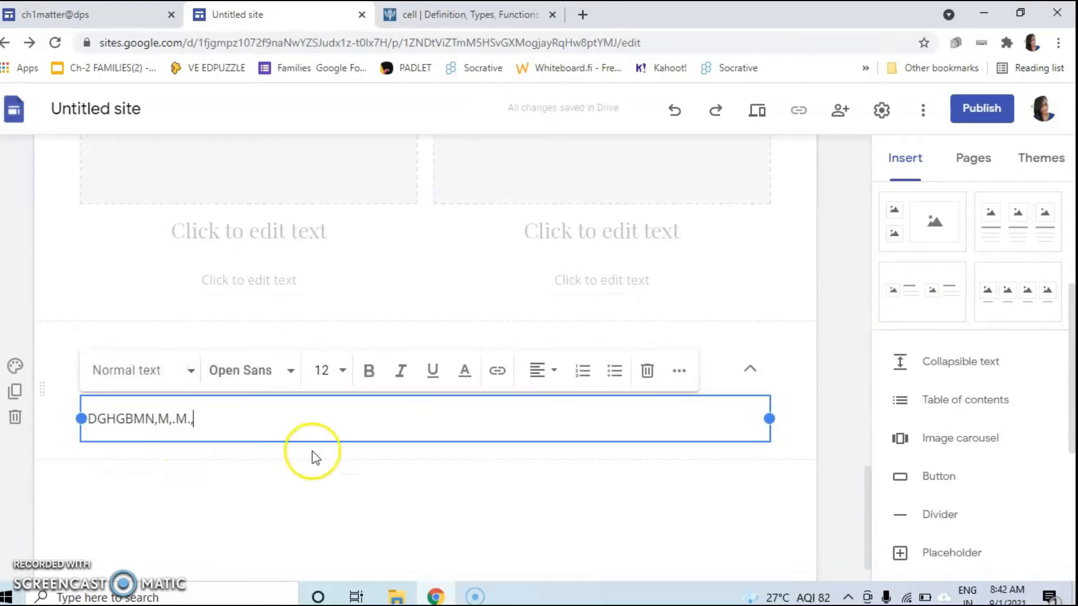
click(434, 484)
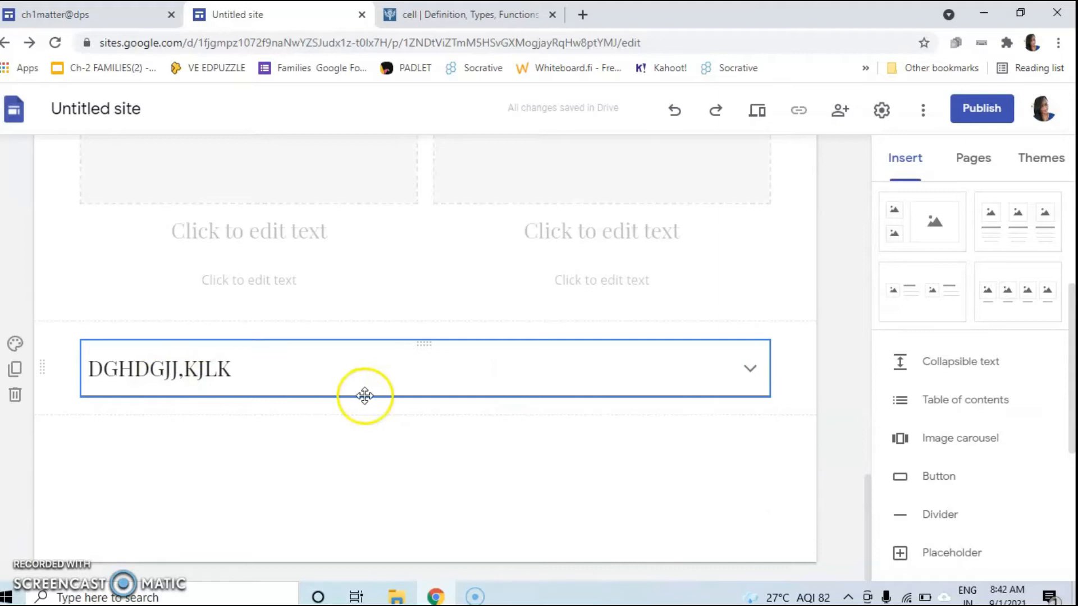
click(749, 369)
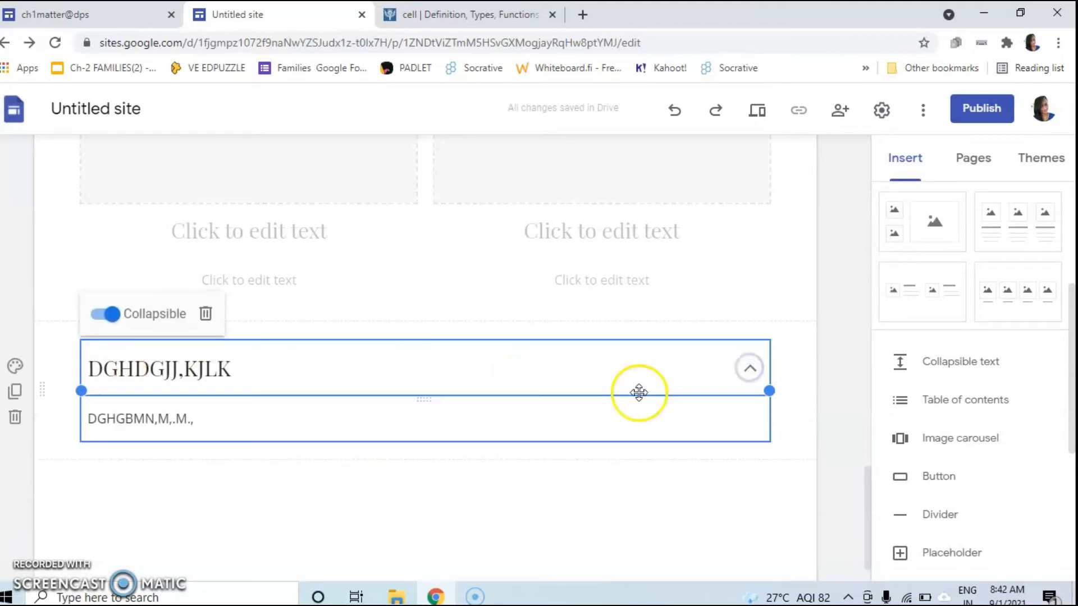
click(288, 482)
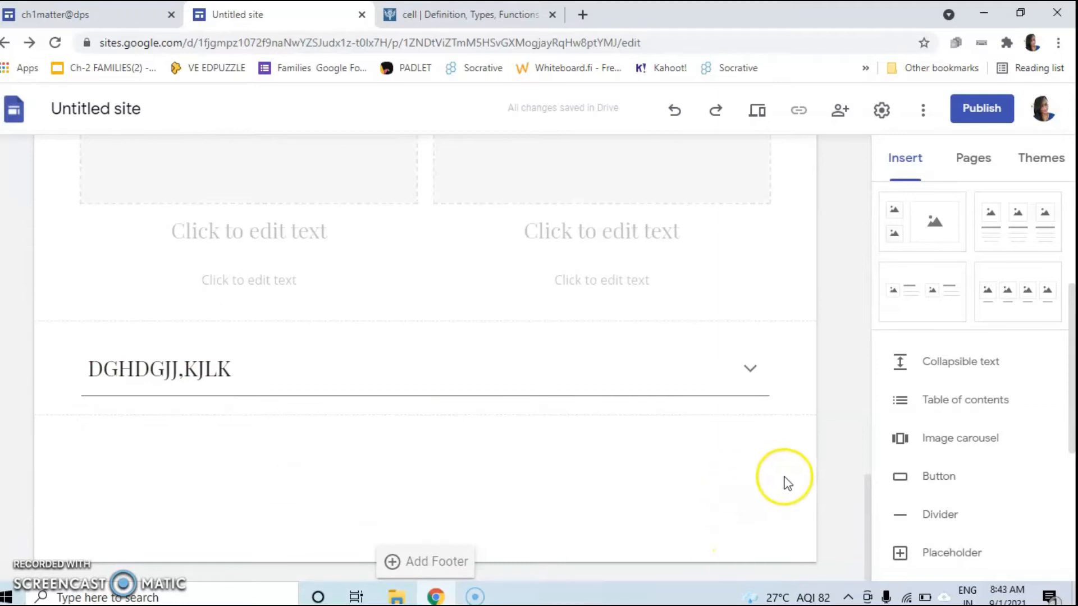
Step: Start an image carousel below the collapsible text and bring up the file chooser for uploading its images
scroll(982, 365, down, 2)
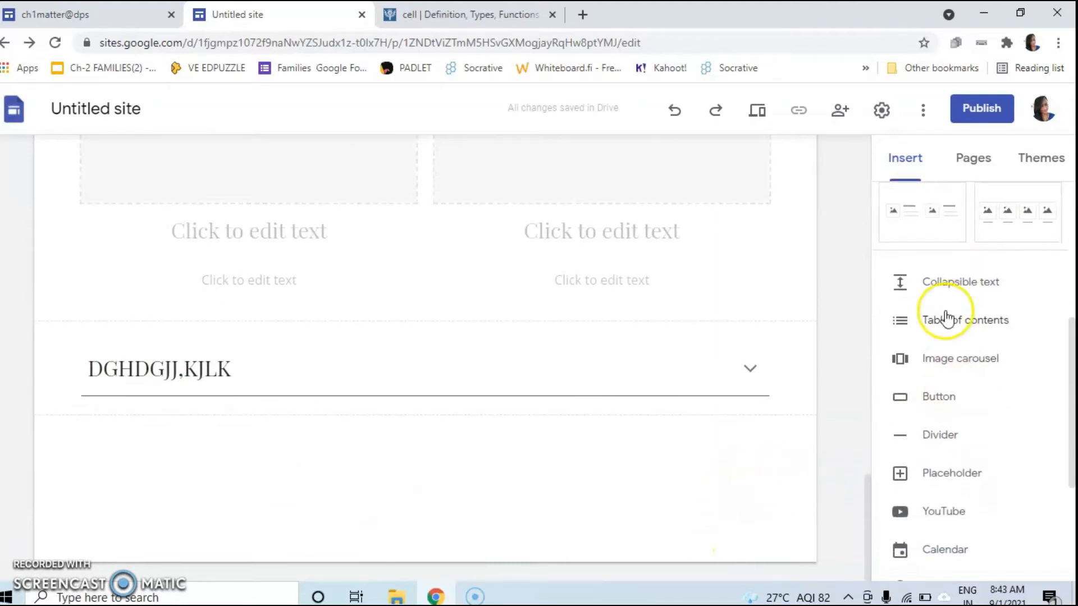
scroll(477, 440, up, 5)
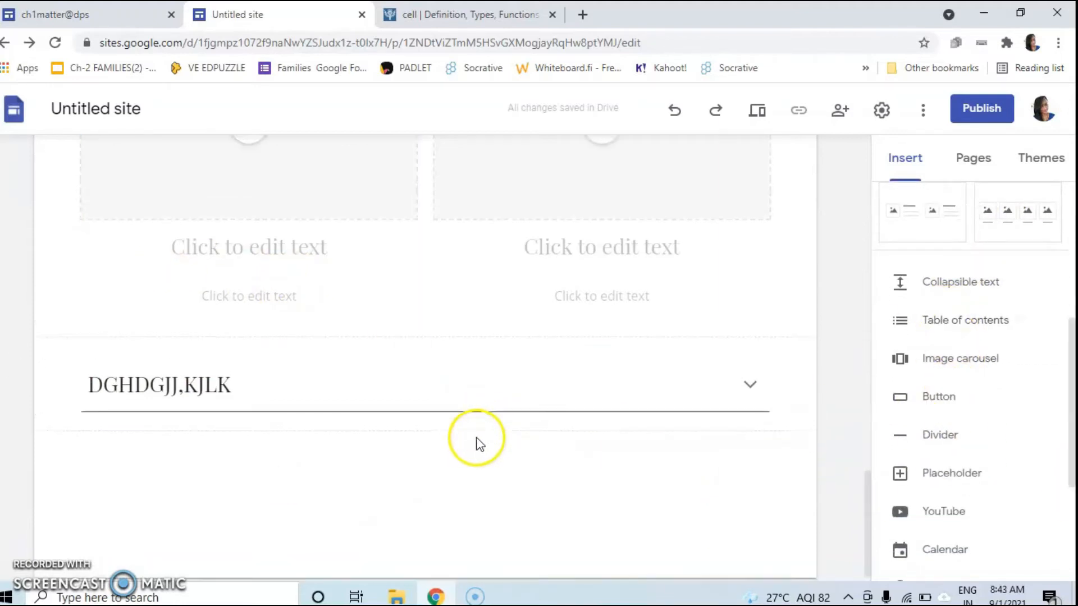
scroll(486, 430, up, 10)
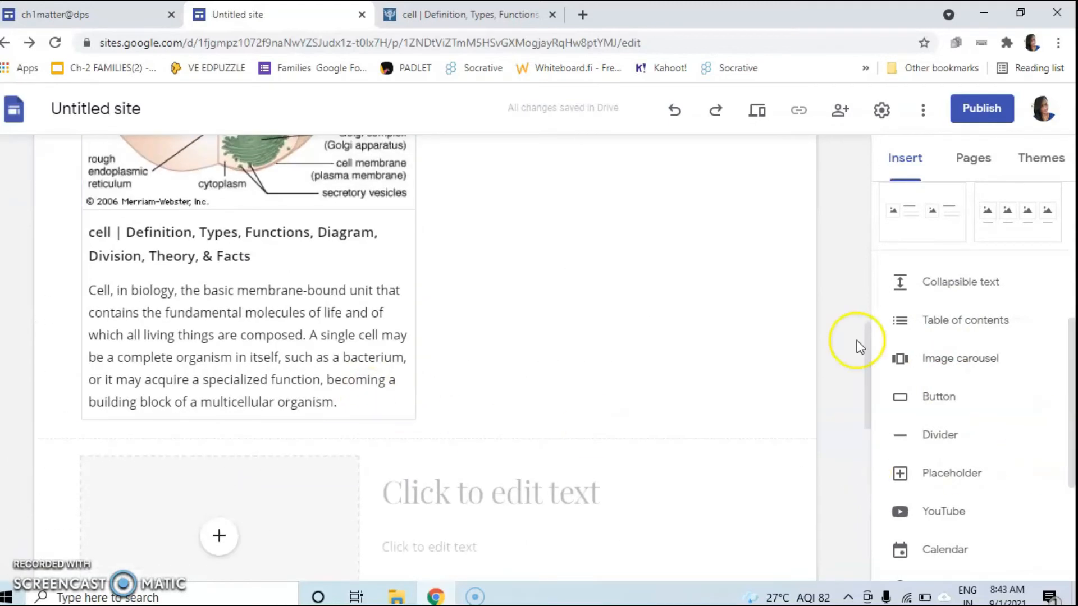
scroll(482, 386, up, 5)
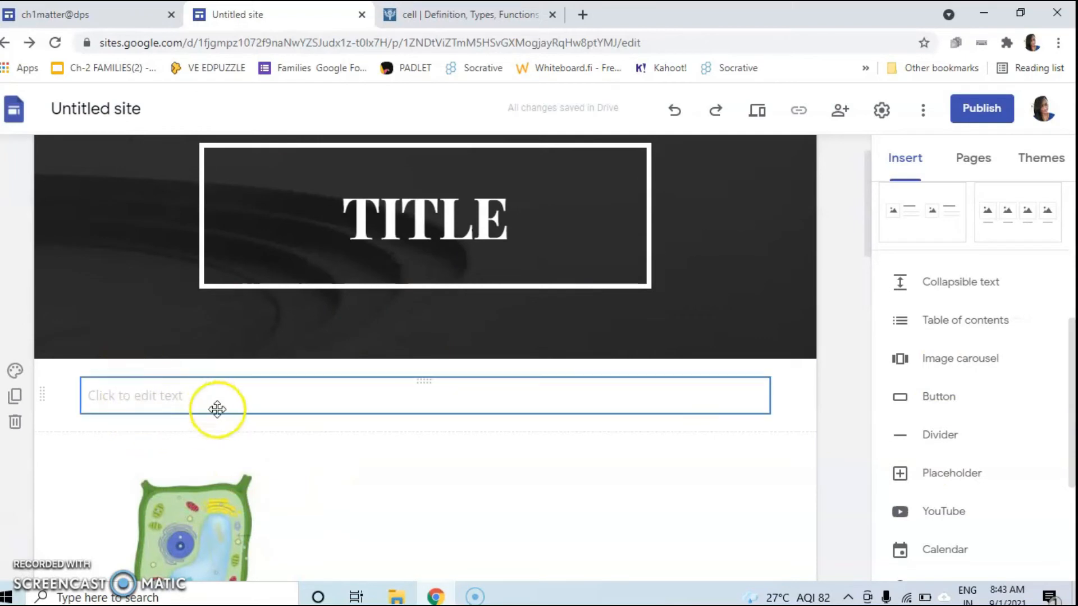
scroll(392, 518, down, 15)
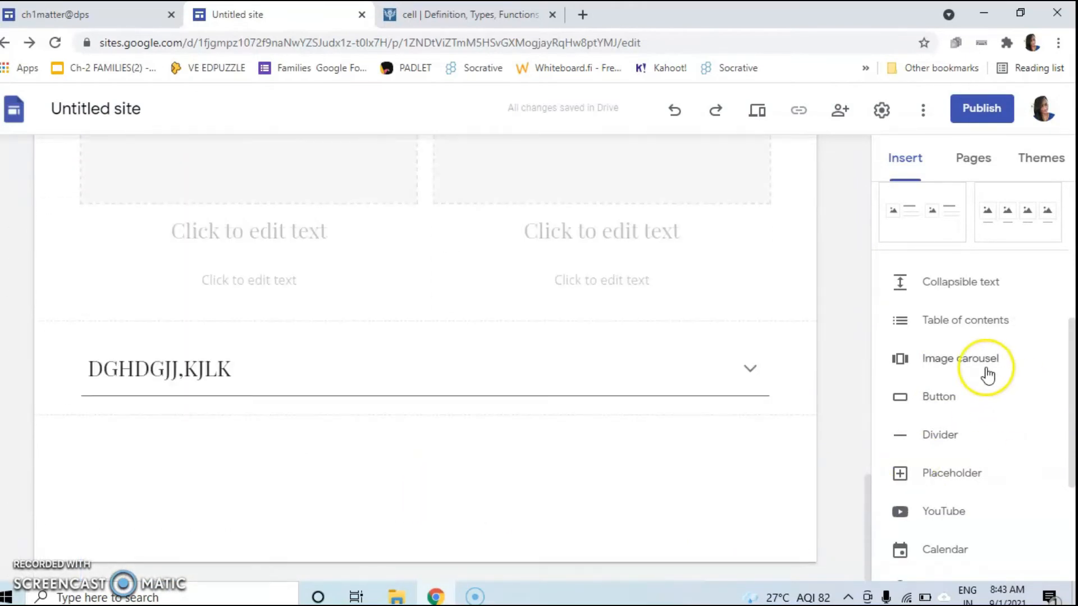
click(943, 365)
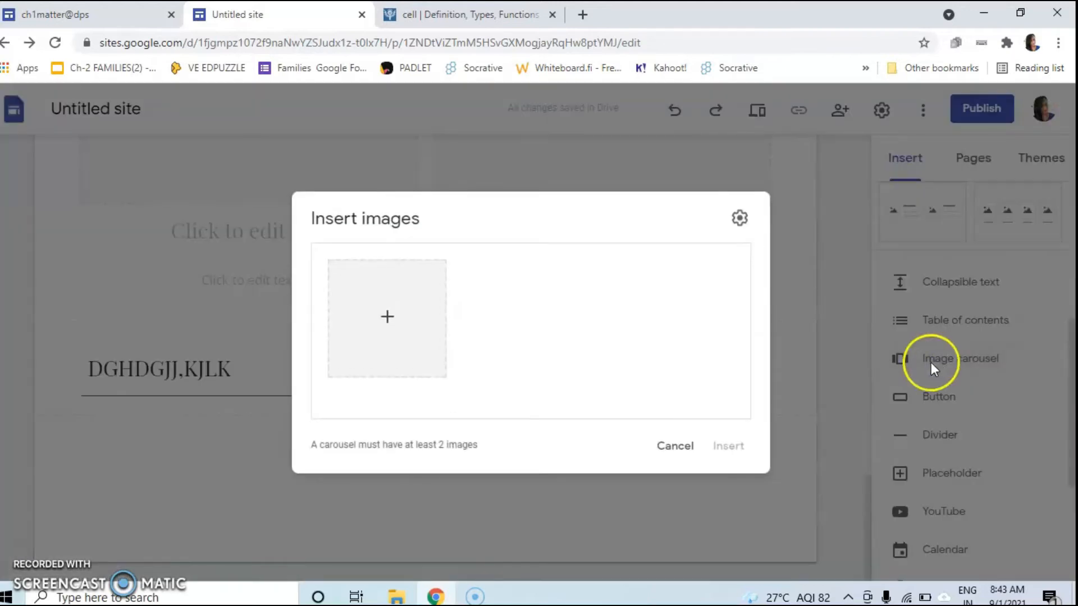
click(388, 319)
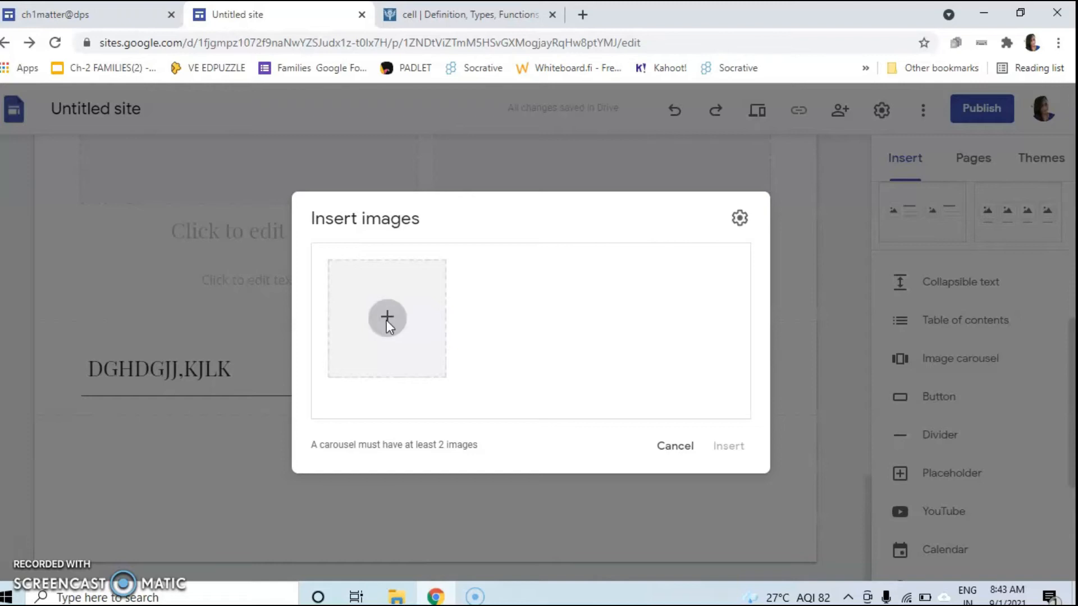
click(387, 323)
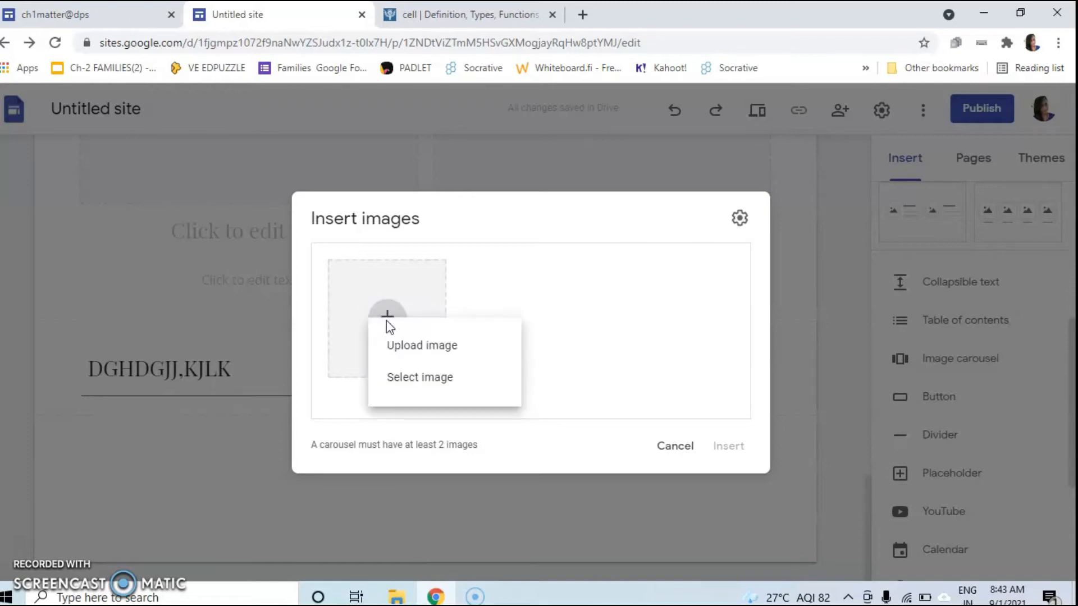
click(436, 346)
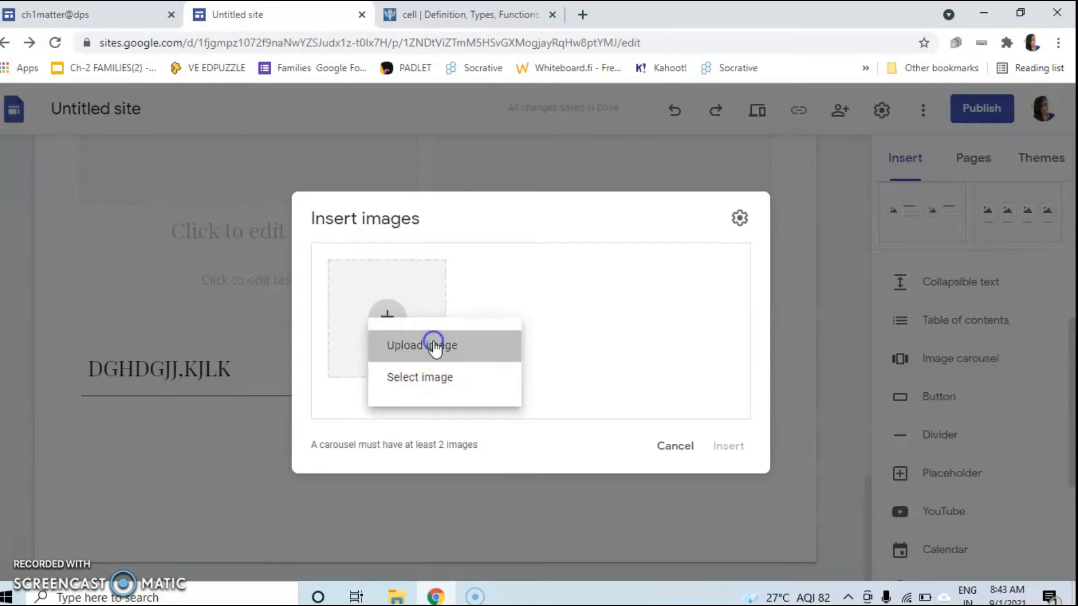
click(445, 355)
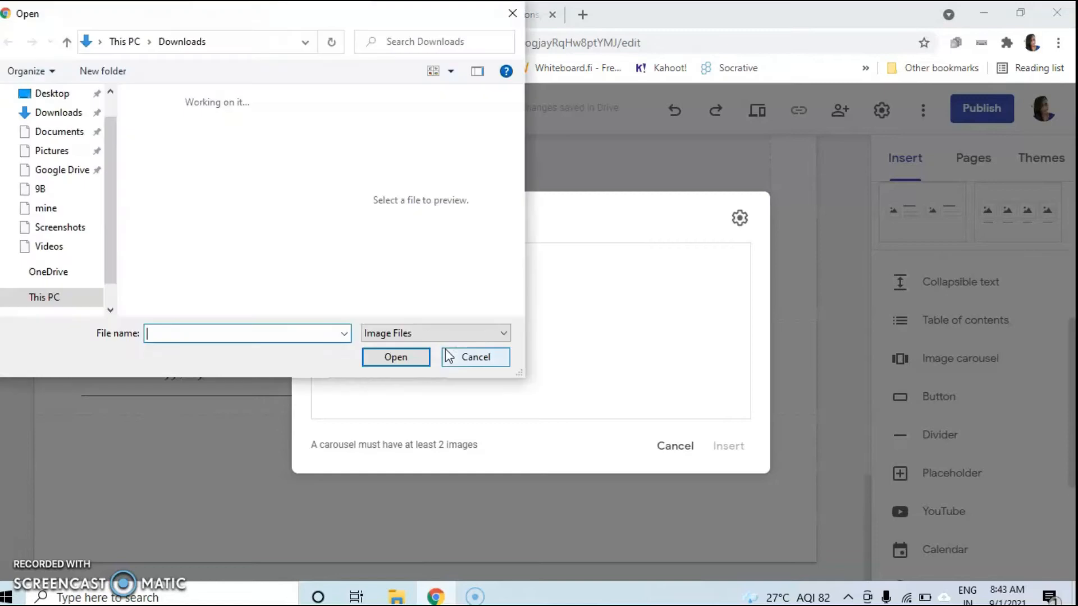
Step: Look through the images in Downloads, previewing the amoeba binary fission and animal-cell-no-labels pictures
click(273, 334)
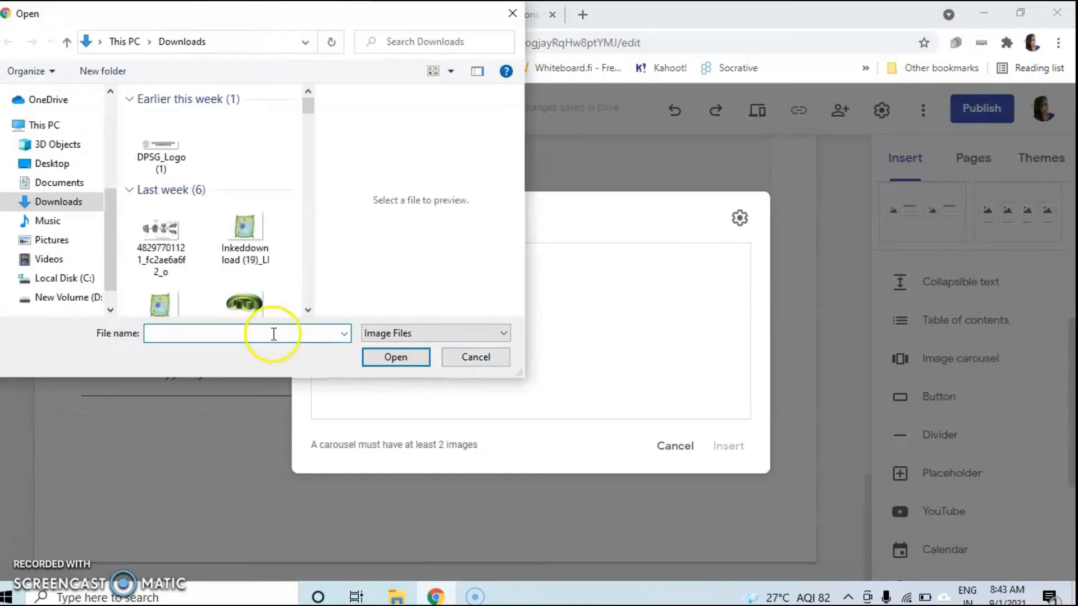
click(176, 236)
scroll(241, 241, down, 5)
click(235, 247)
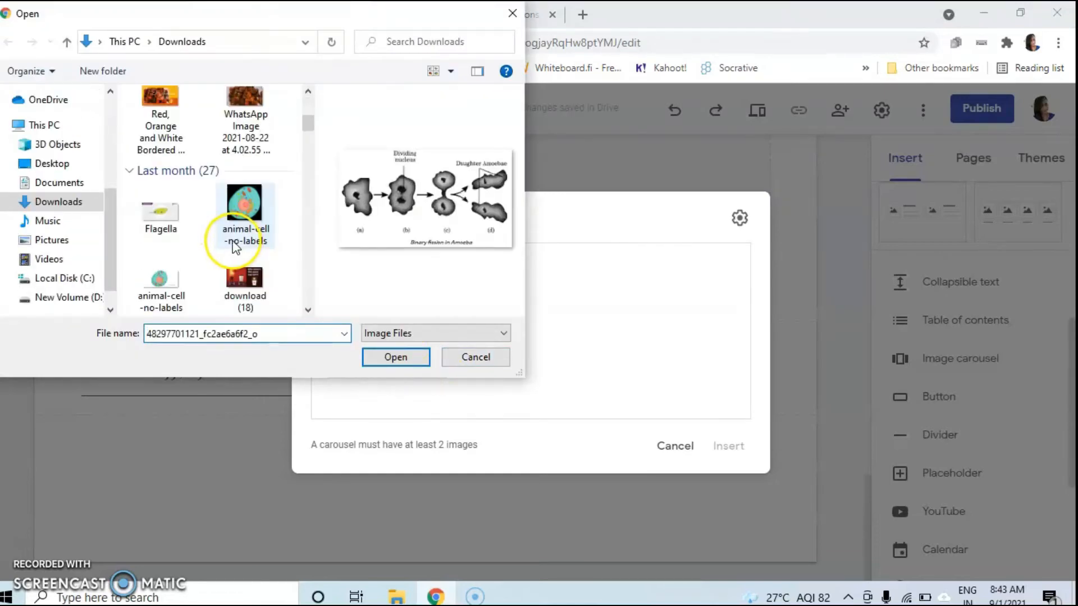
click(202, 222)
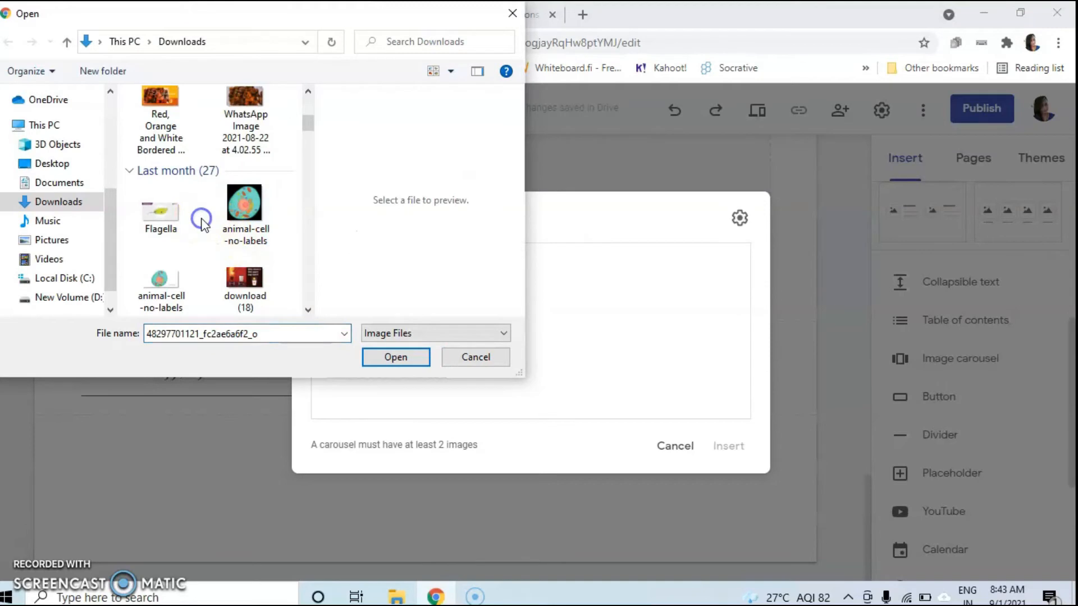
click(238, 223)
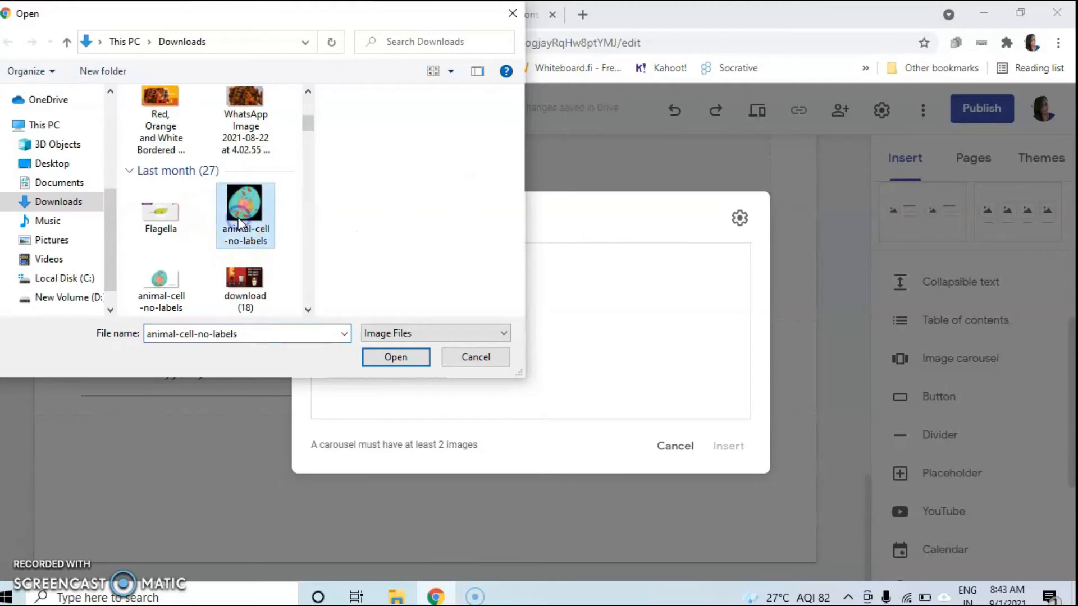
scroll(241, 270, down, 8)
scroll(238, 261, down, 3)
click(241, 257)
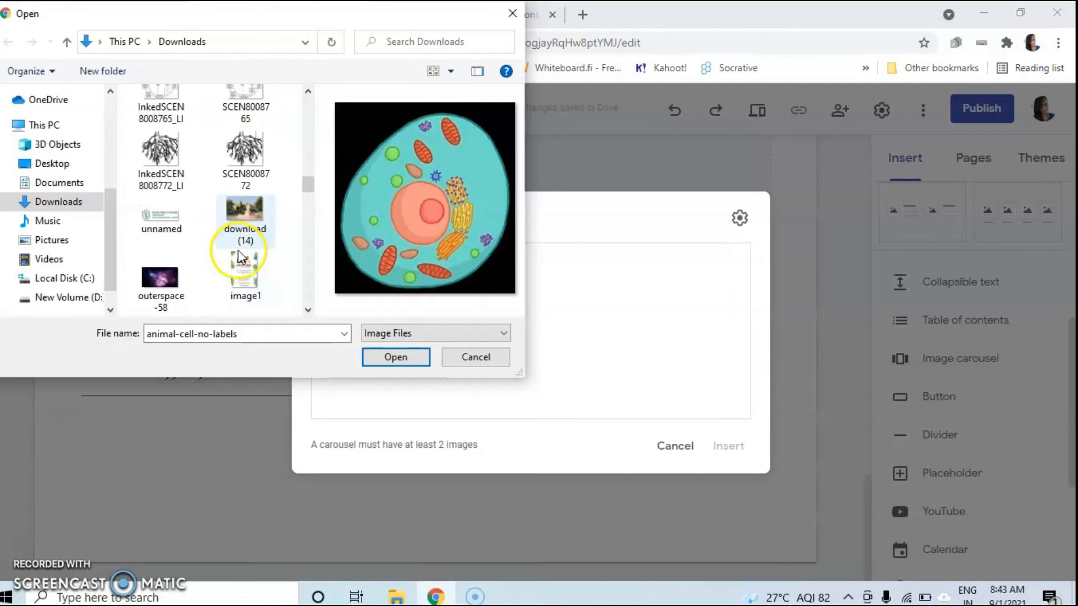
Step: Upload download (14), InkedSCEN8008772_LI and outerspace-58 together and insert them as the image carousel
click(250, 220)
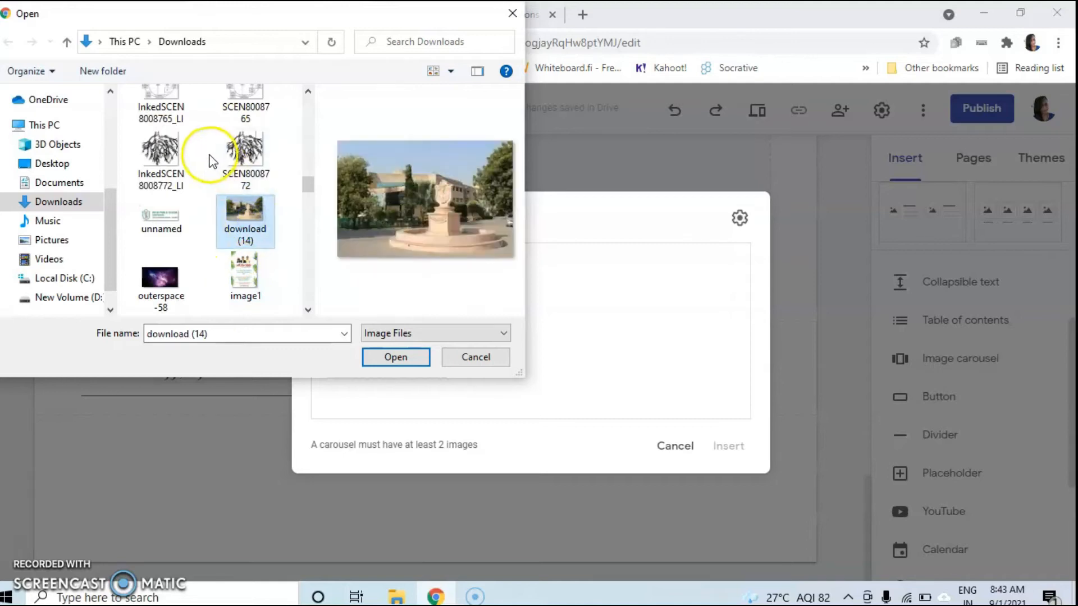
ctrl+click(169, 155)
ctrl+click(163, 283)
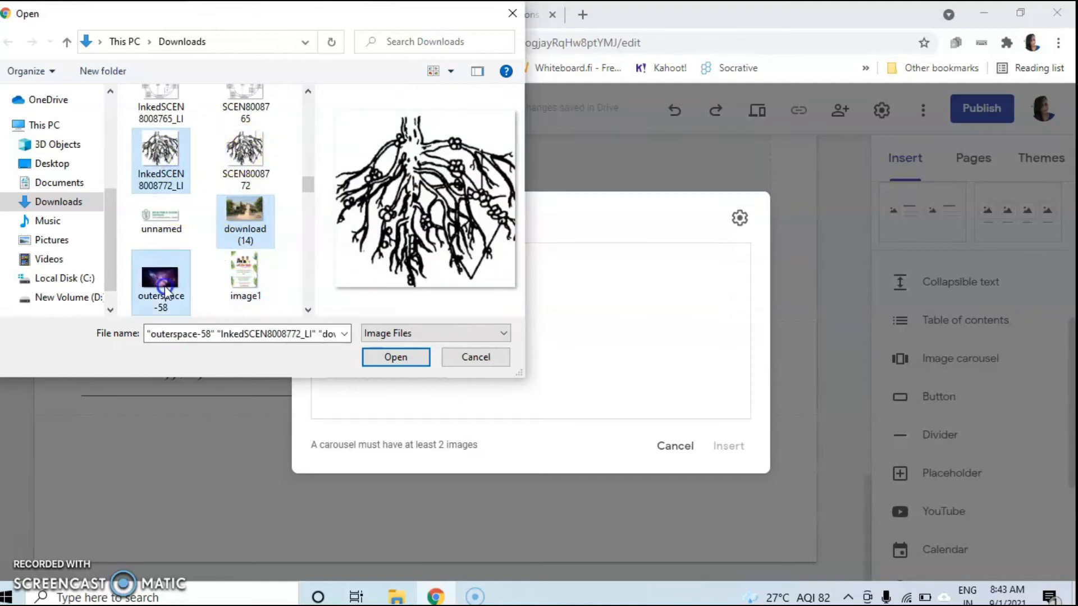
click(391, 355)
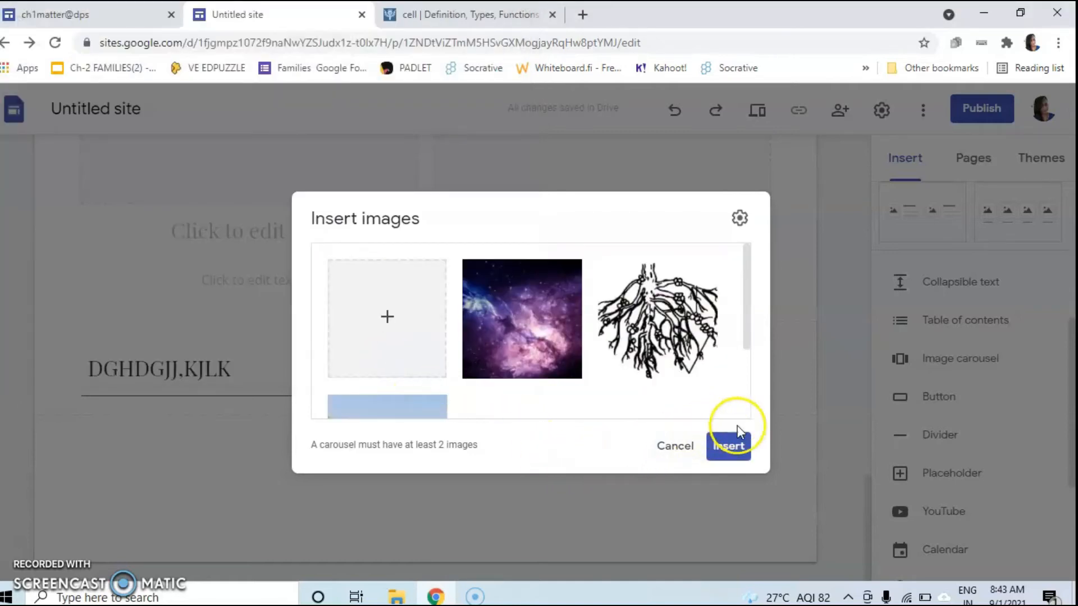
click(737, 432)
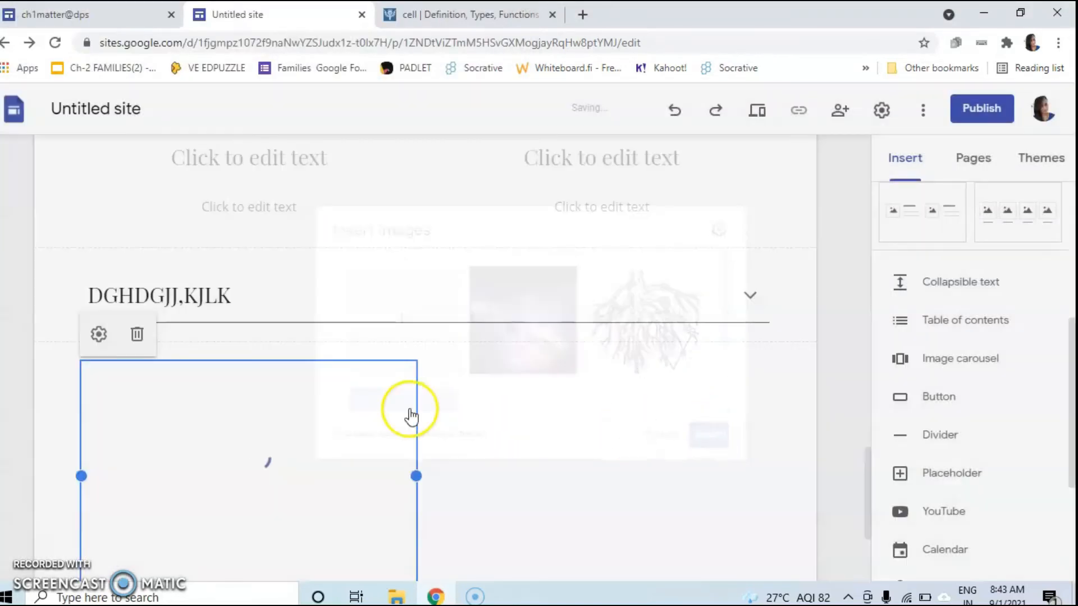
scroll(444, 423, down, 3)
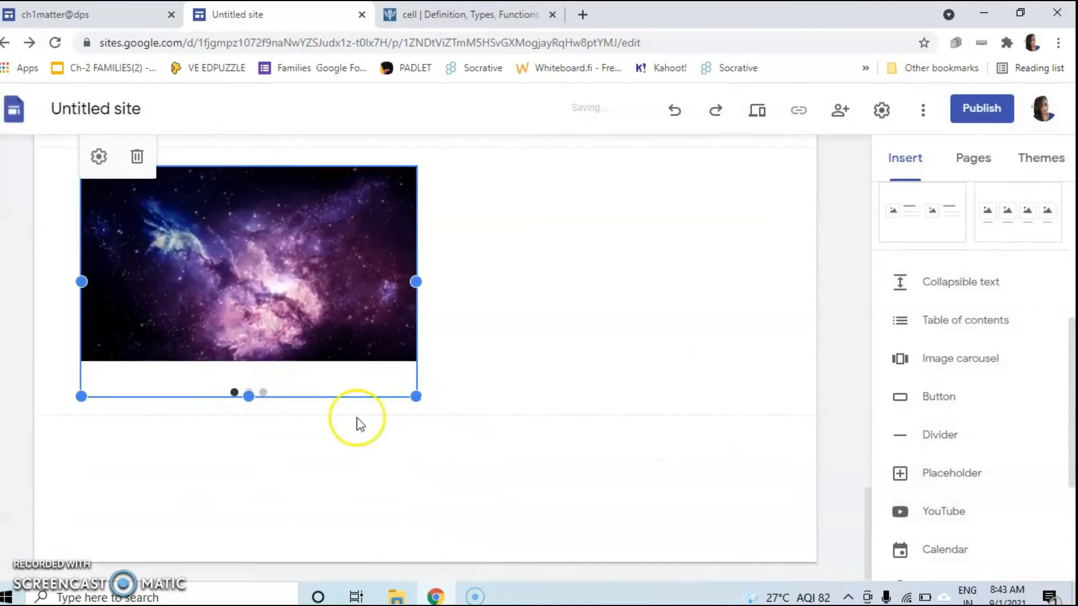
Step: Look at the YouTube video picker's search and uploaded-video choices, and close it without inserting a video
click(582, 382)
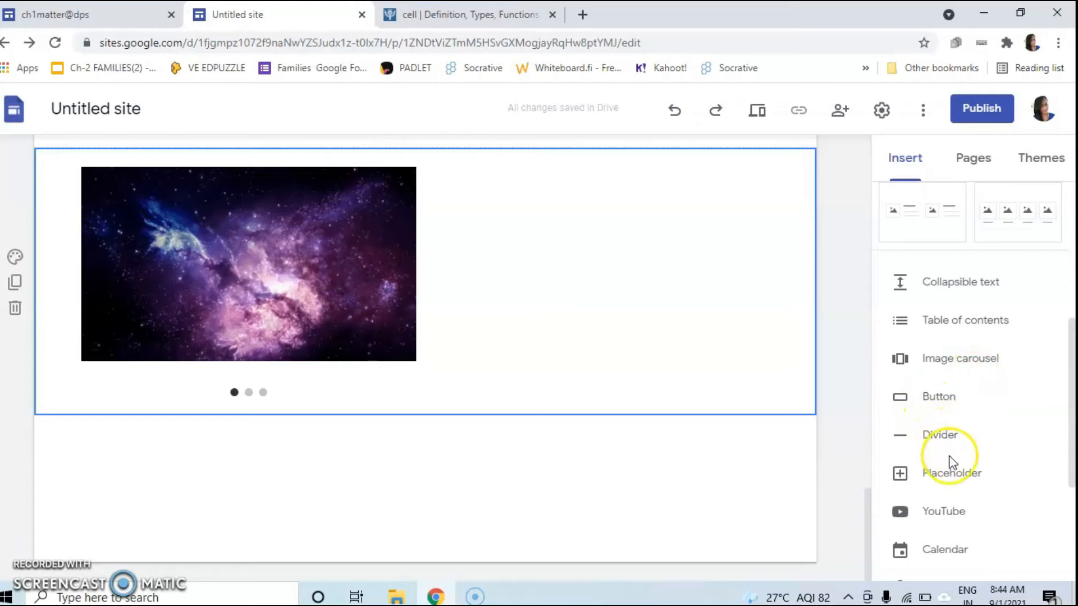
scroll(950, 461, down, 2)
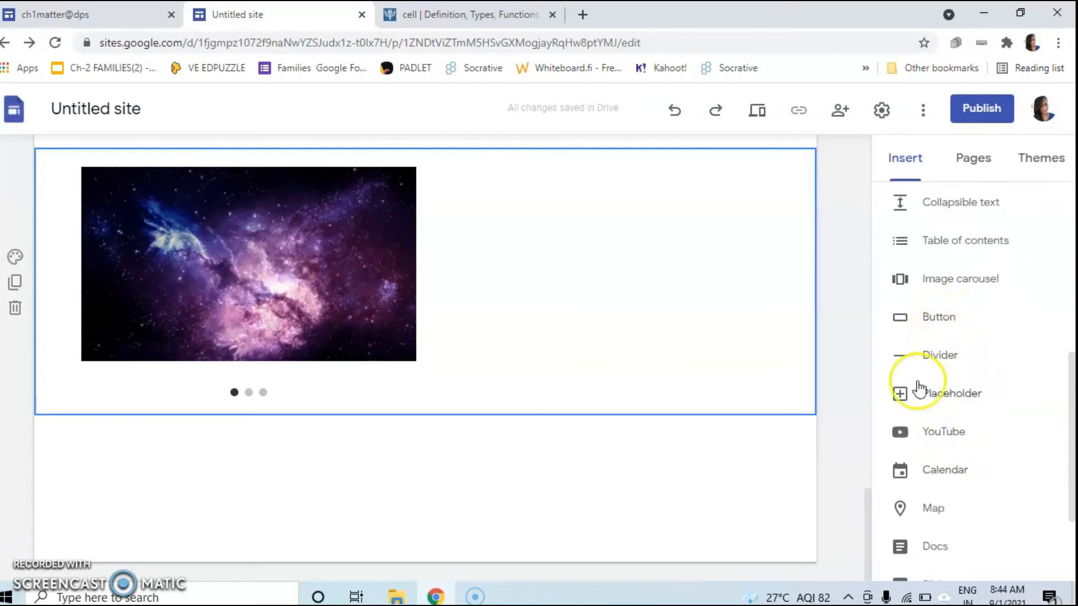
click(954, 433)
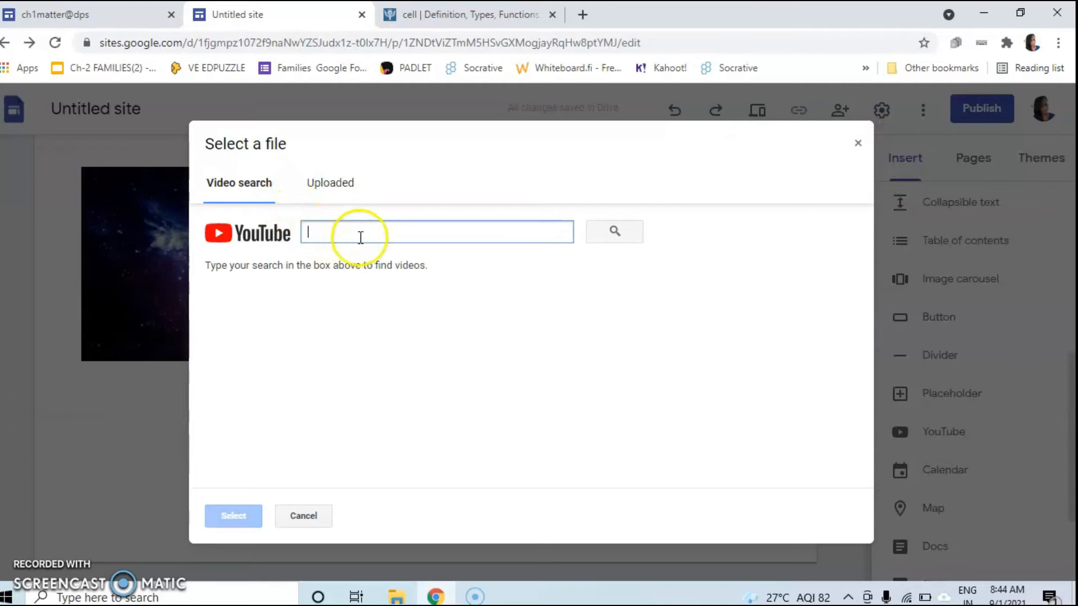
click(346, 189)
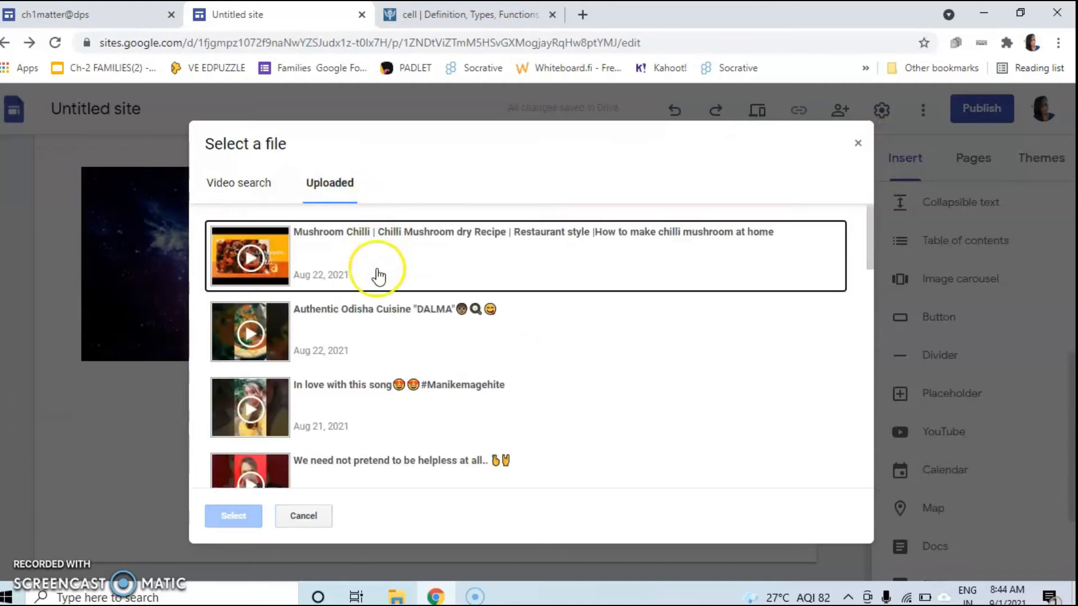
click(259, 187)
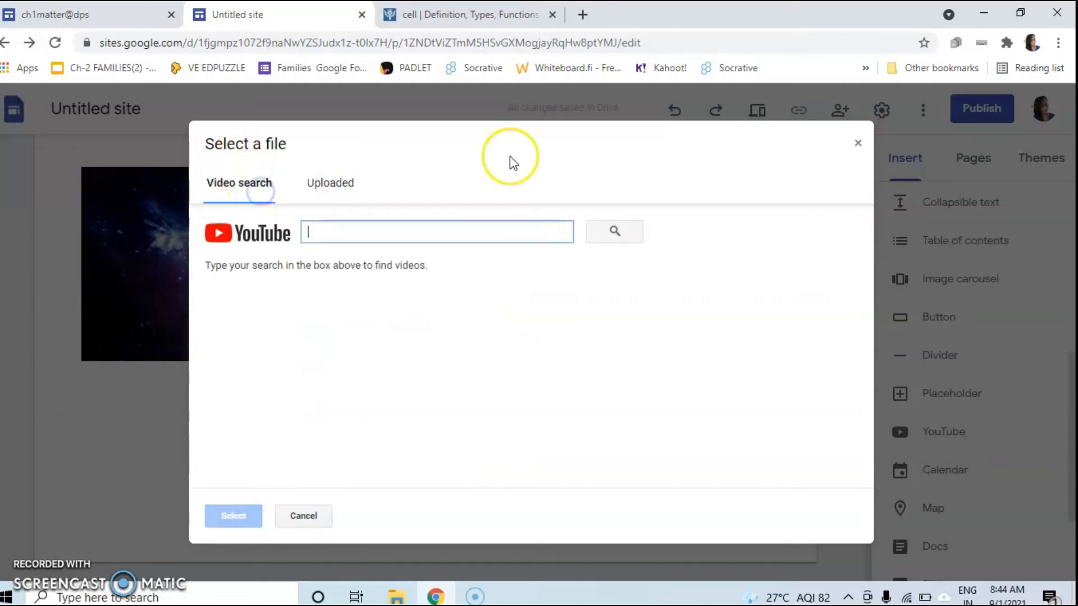
click(858, 143)
Step: Look through the remaining insert options, such as Calendar, Map, Docs, Slides, Sheets, Forms and Charts, and review the page up to its header
scroll(981, 379, down, 2)
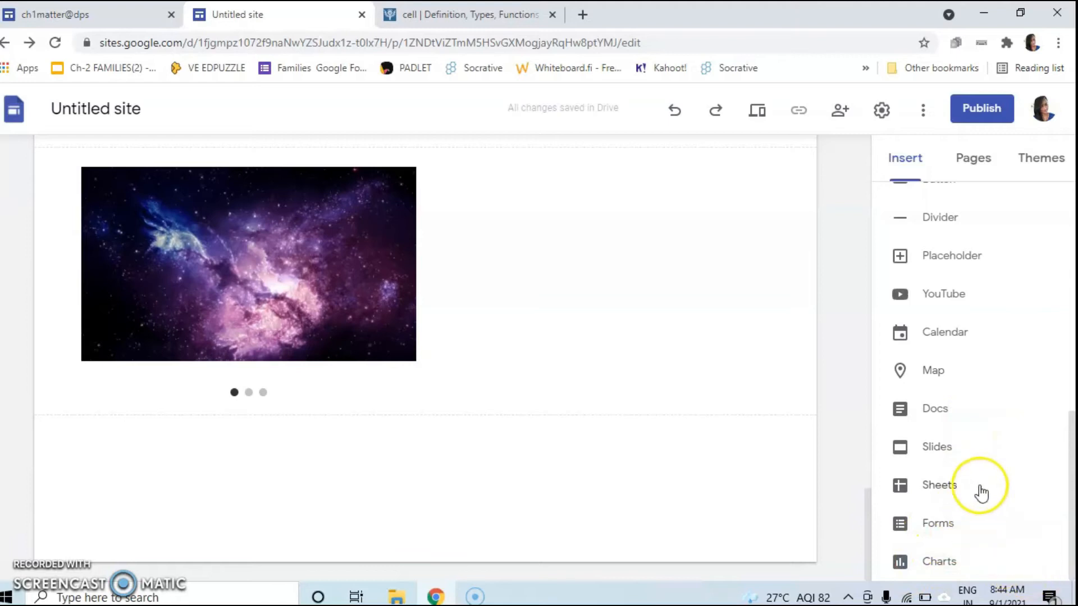
scroll(996, 440, up, 4)
scroll(997, 440, down, 4)
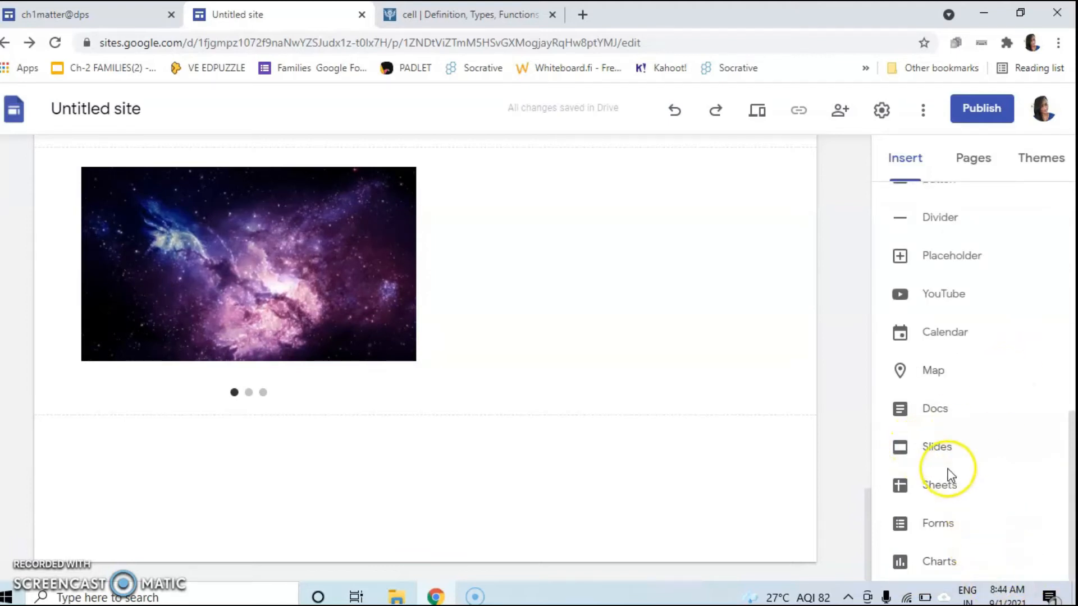
scroll(1004, 444, up, 10)
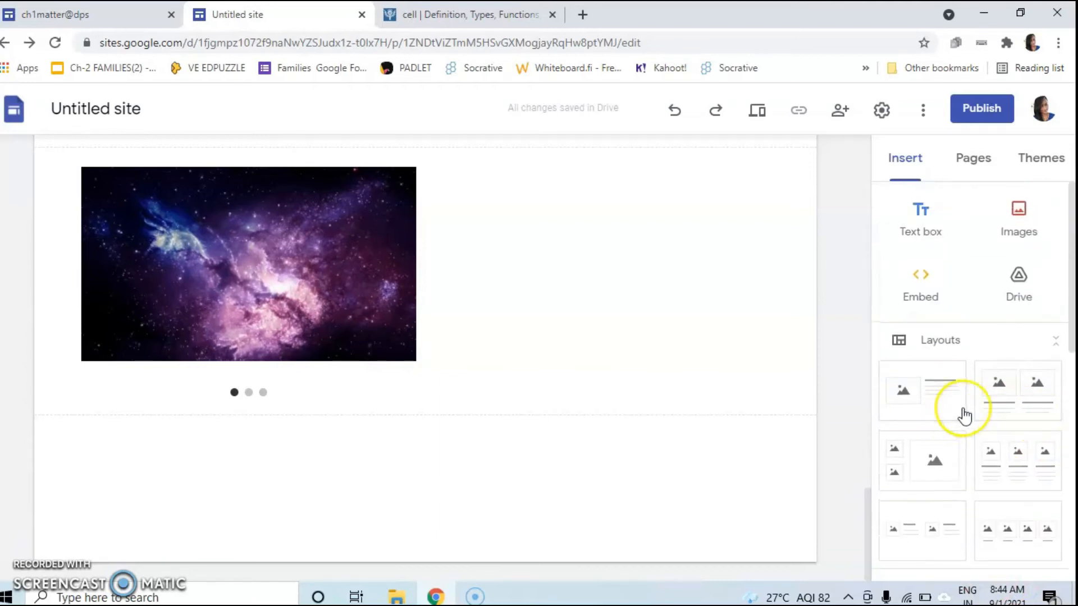
scroll(590, 382, up, 12)
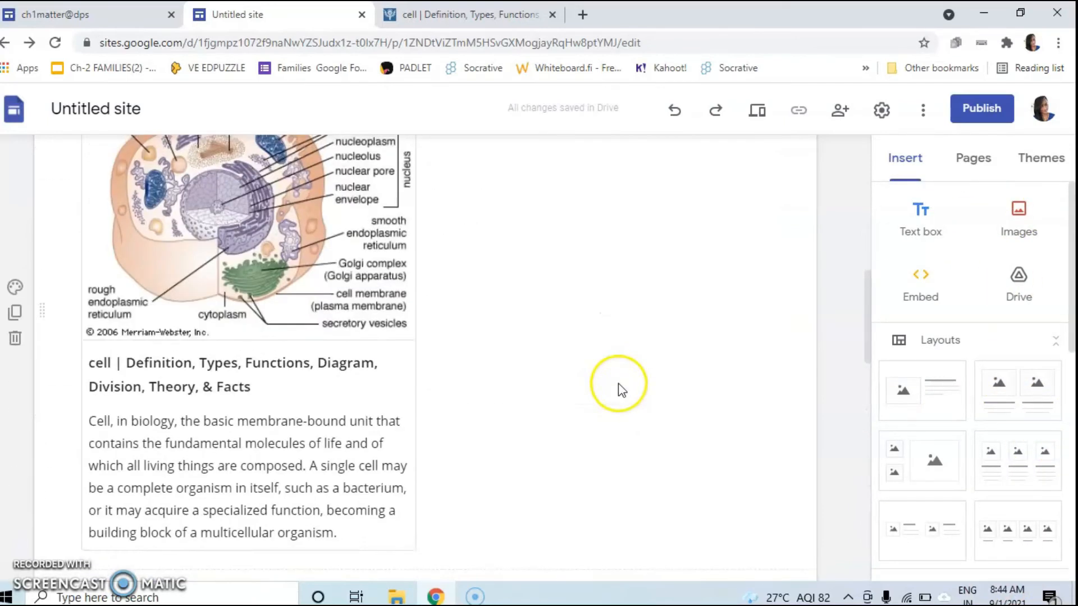
scroll(628, 382, up, 3)
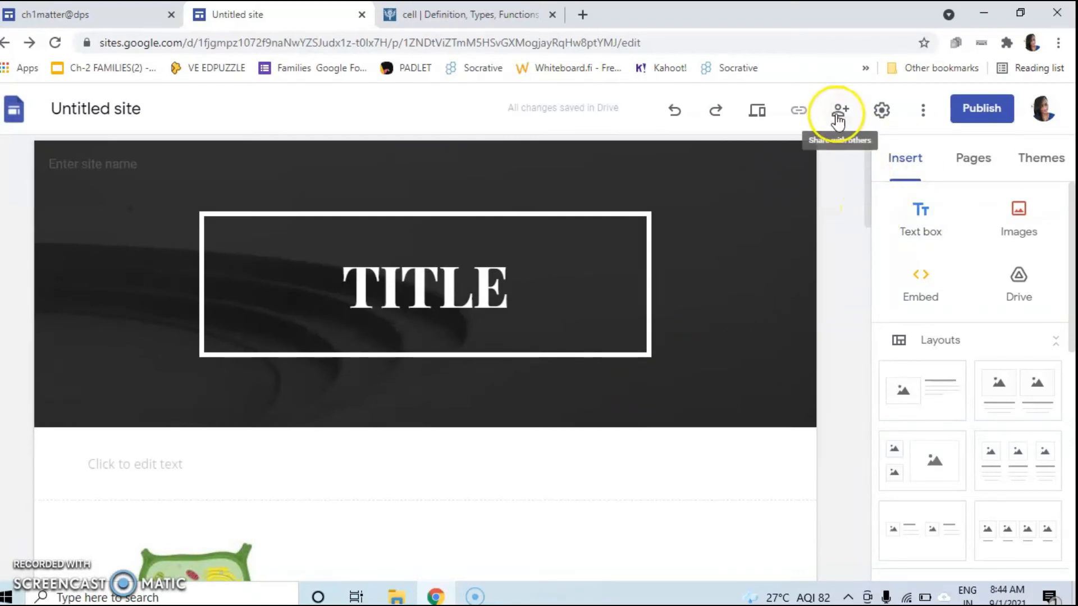
Step: Add a new page named PPT to the site and return to the insert options for it
click(983, 162)
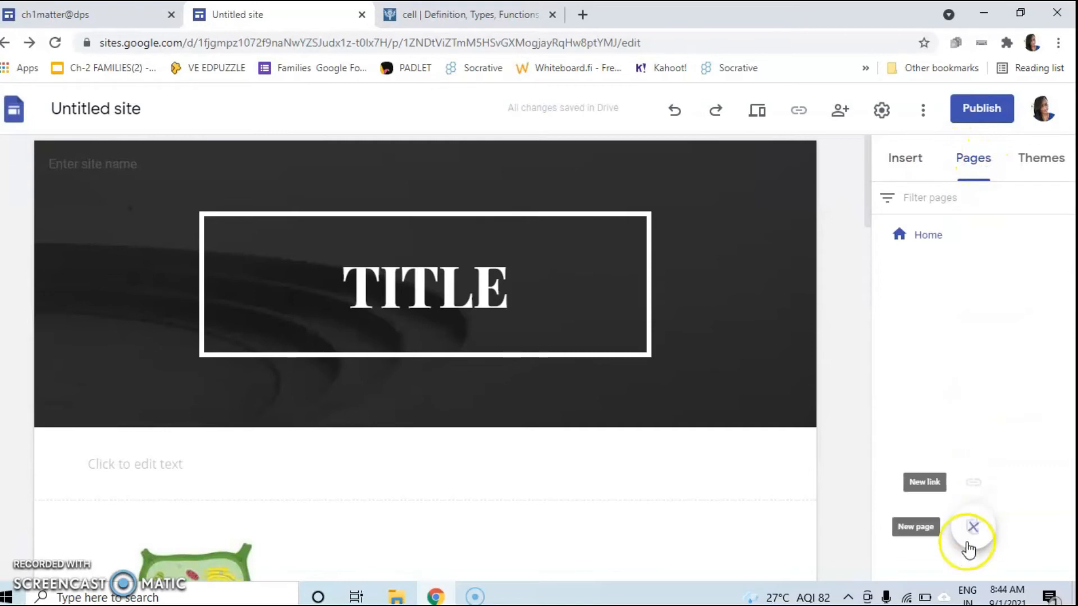
click(973, 526)
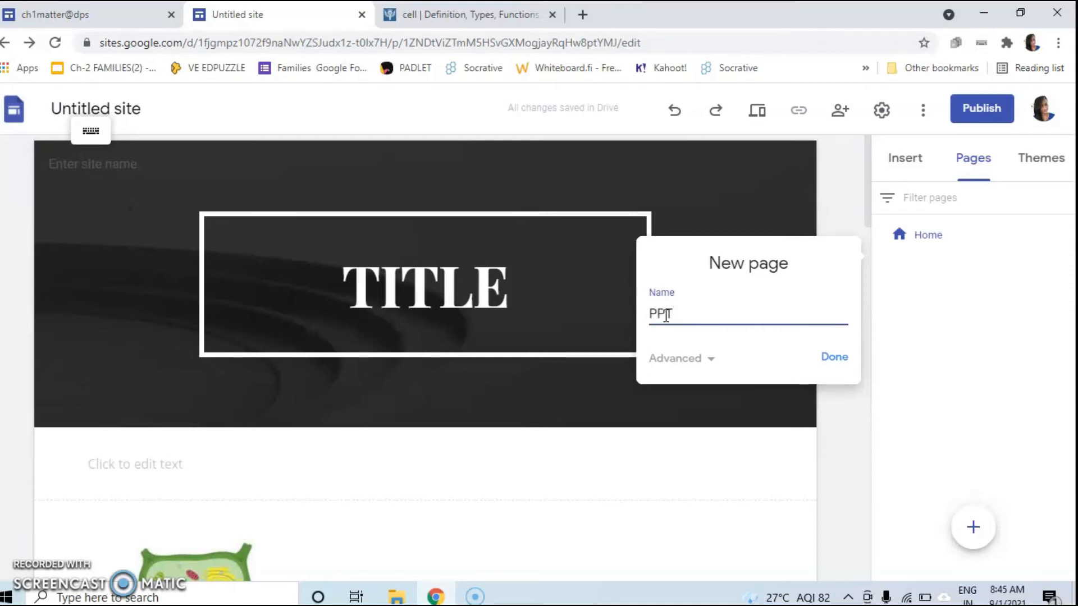
click(836, 357)
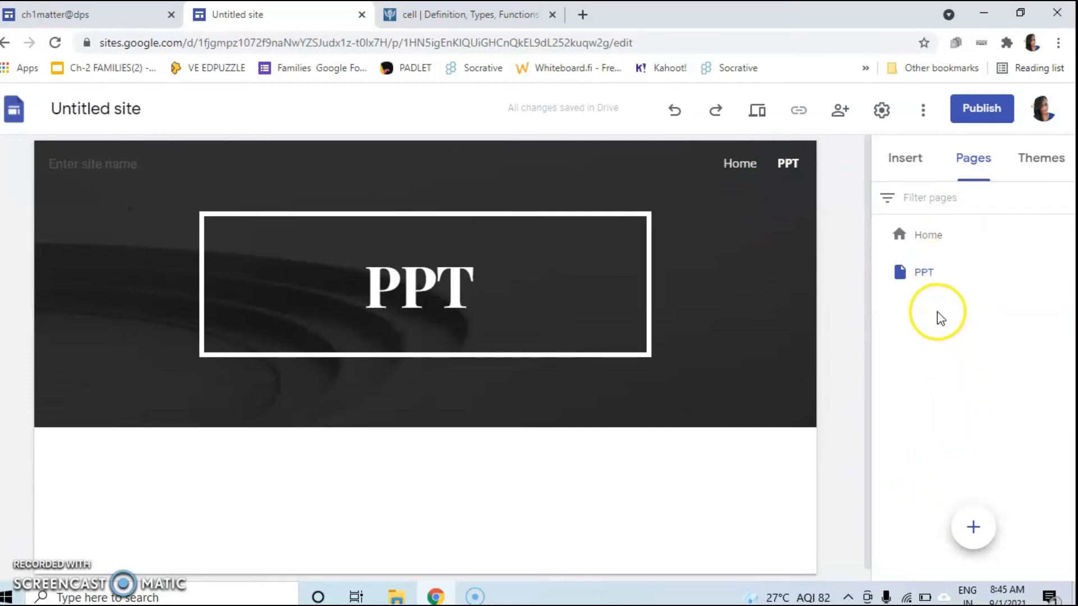
click(893, 160)
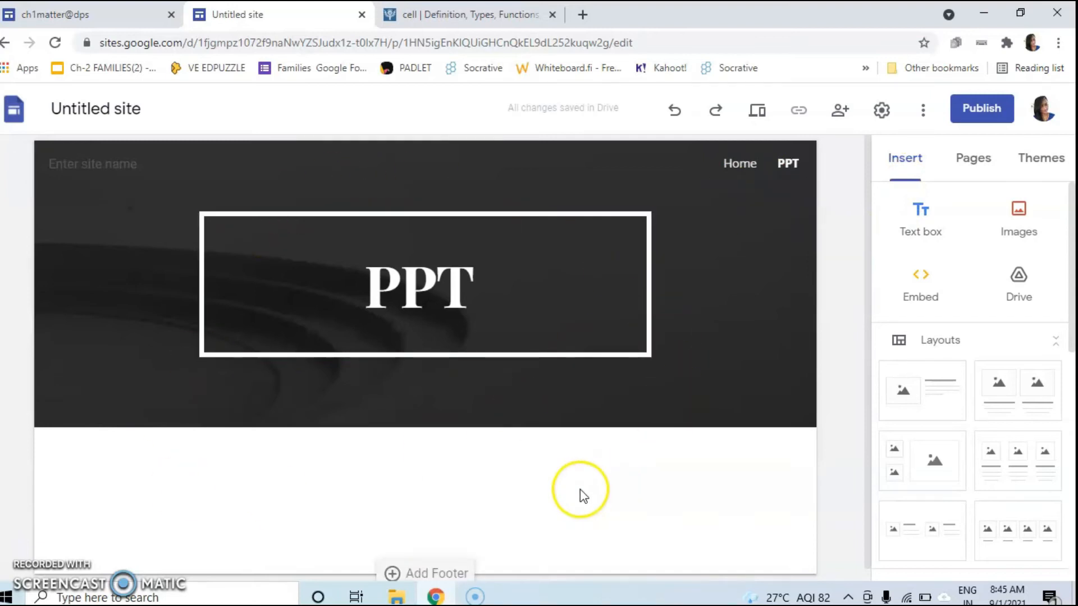
Step: Open the sharing settings for the site
click(841, 111)
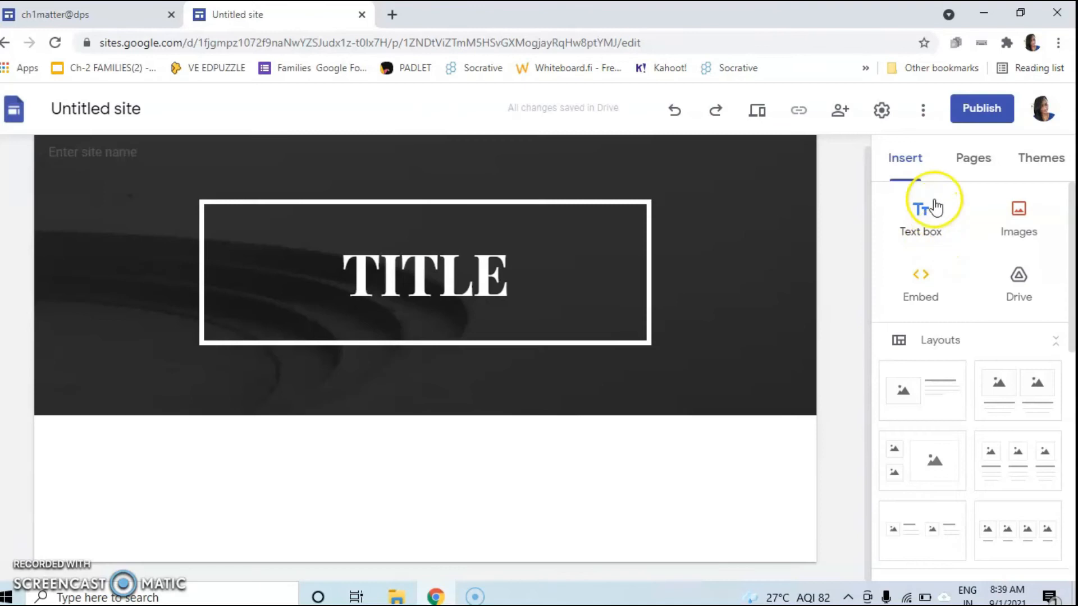
Step: Insert an empty text box below the title header and upload the Inkeddownload (19)_LI image from Downloads beneath it
click(920, 227)
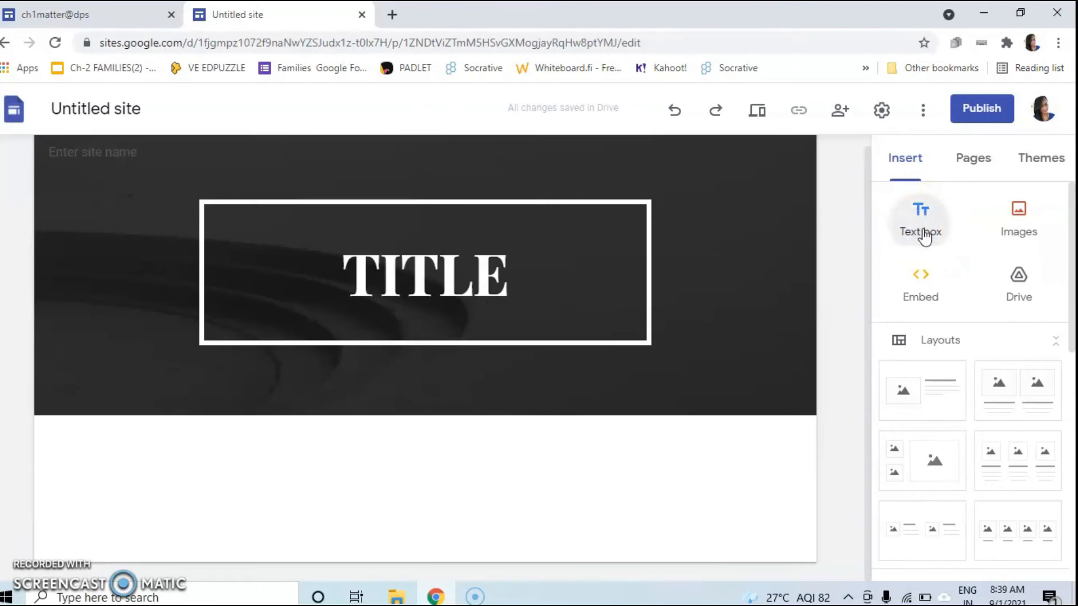
click(929, 224)
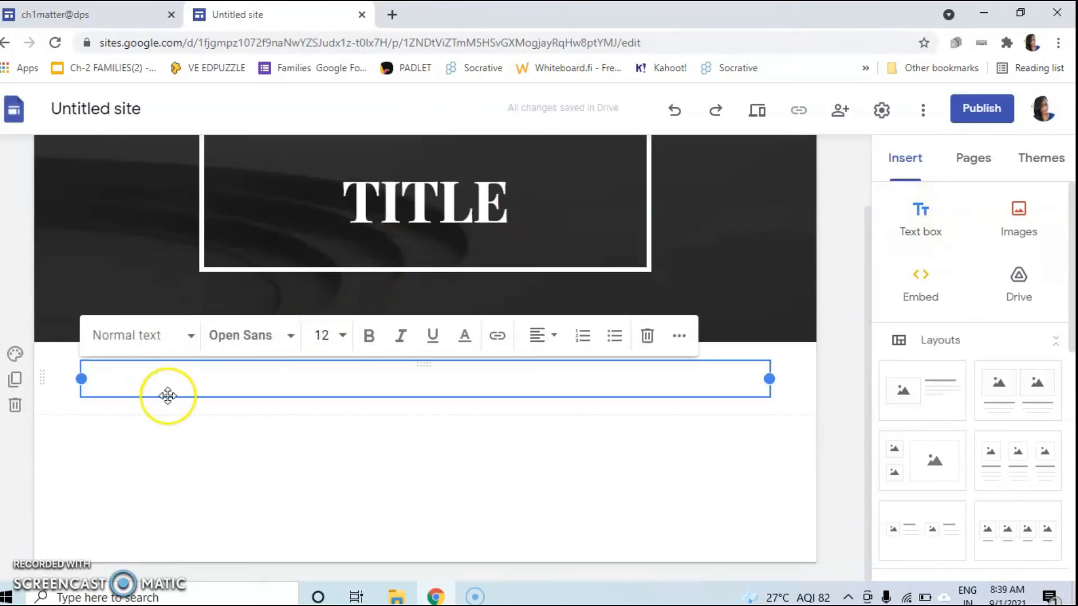
click(1017, 223)
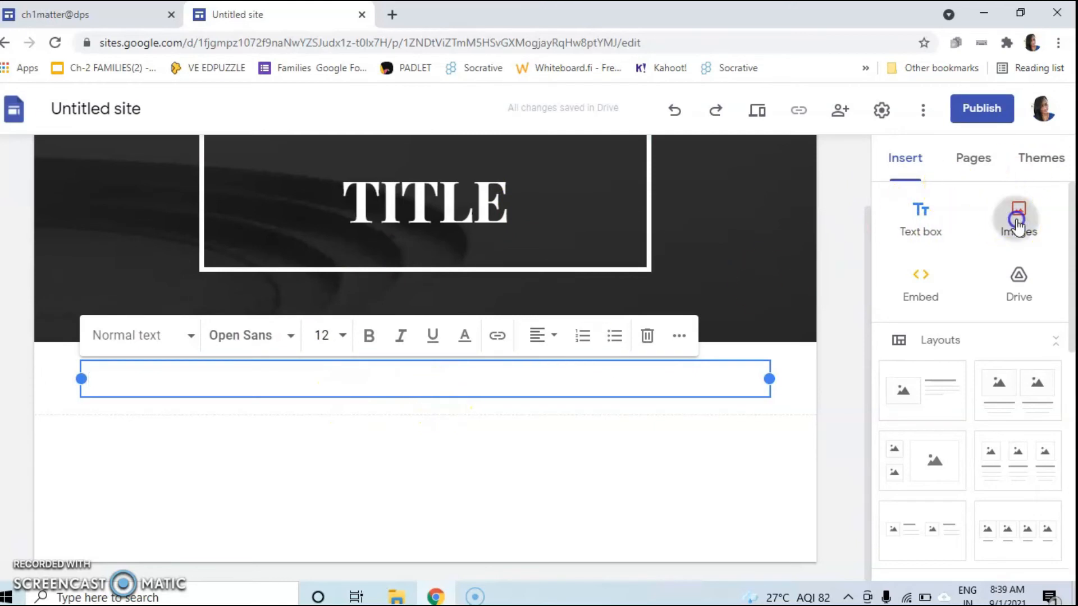
click(1023, 274)
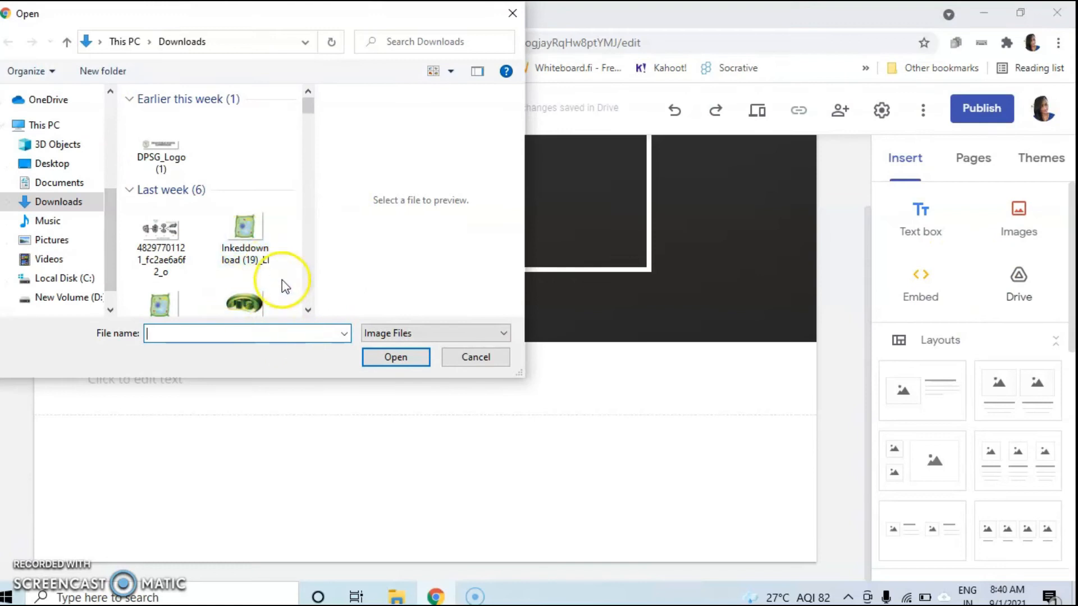
click(246, 238)
click(411, 360)
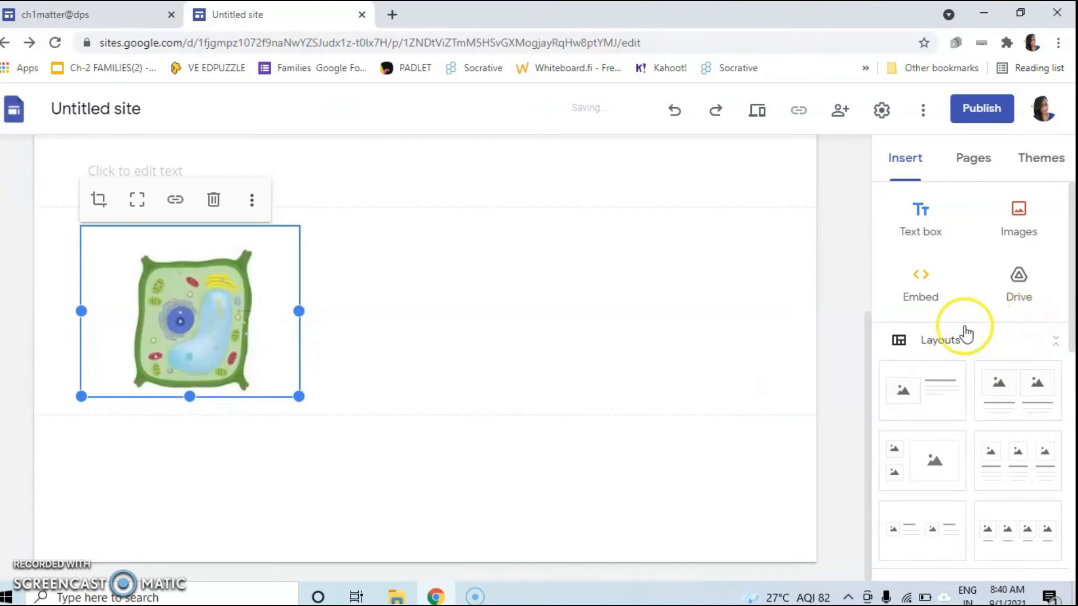
Step: Look at the Embed from the web dialog, which accepts content by URL or embed code
click(922, 287)
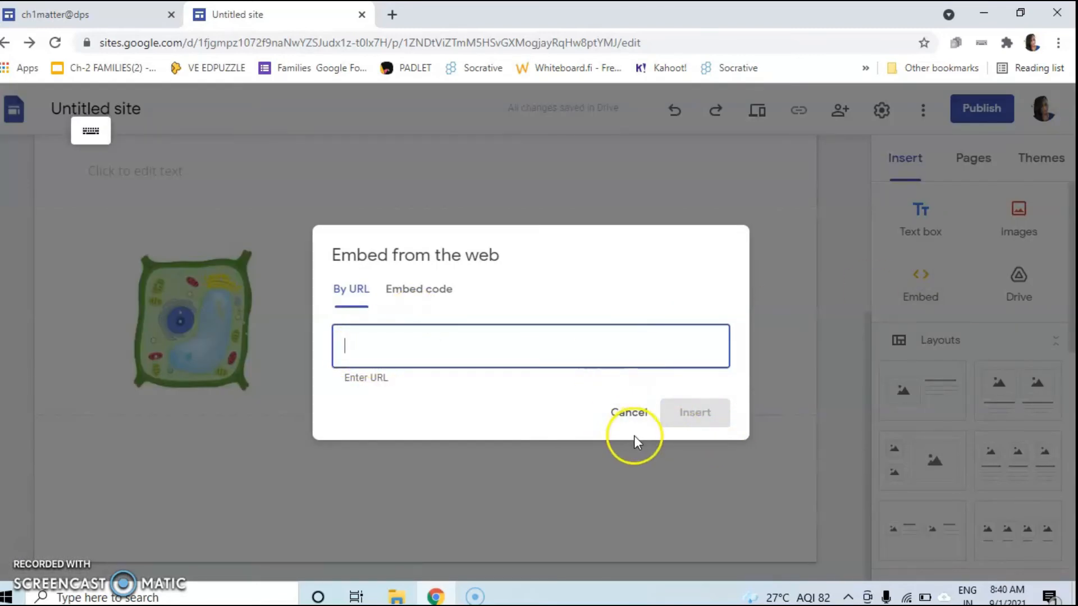
click(701, 448)
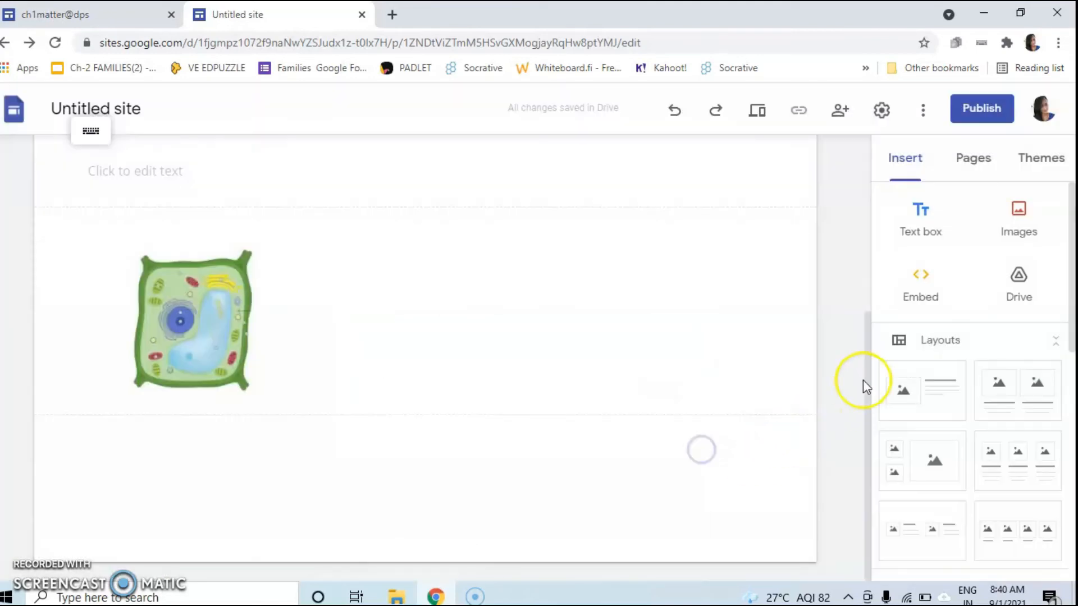
click(938, 287)
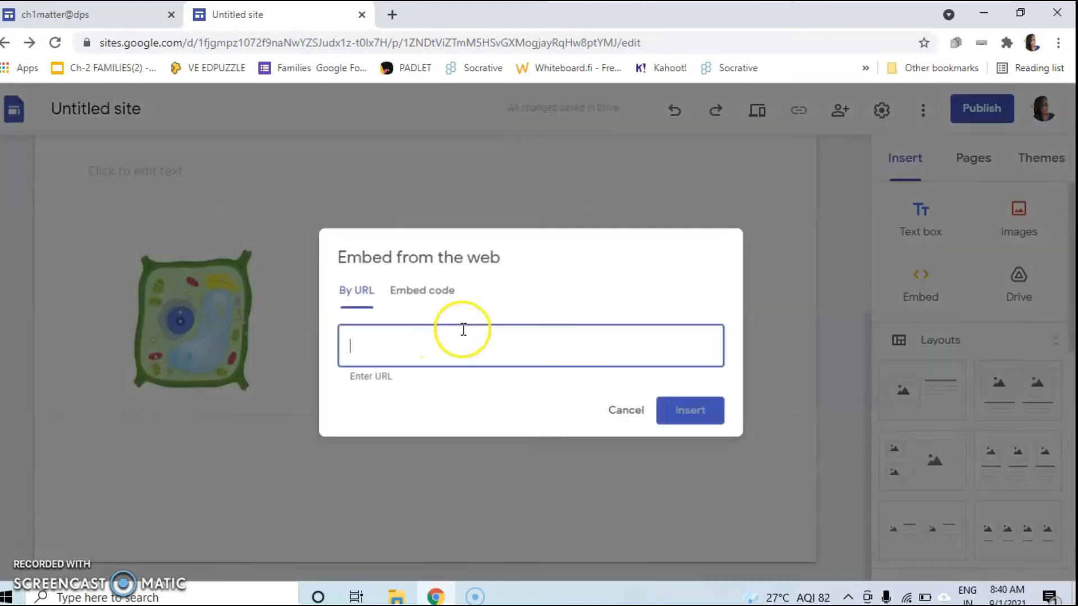
click(426, 496)
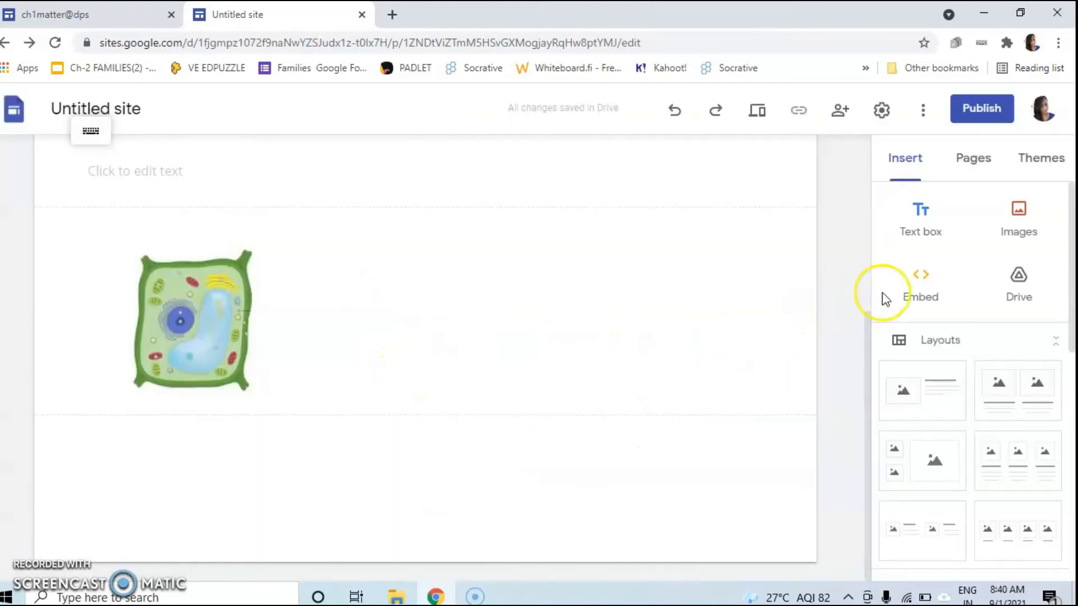
click(920, 286)
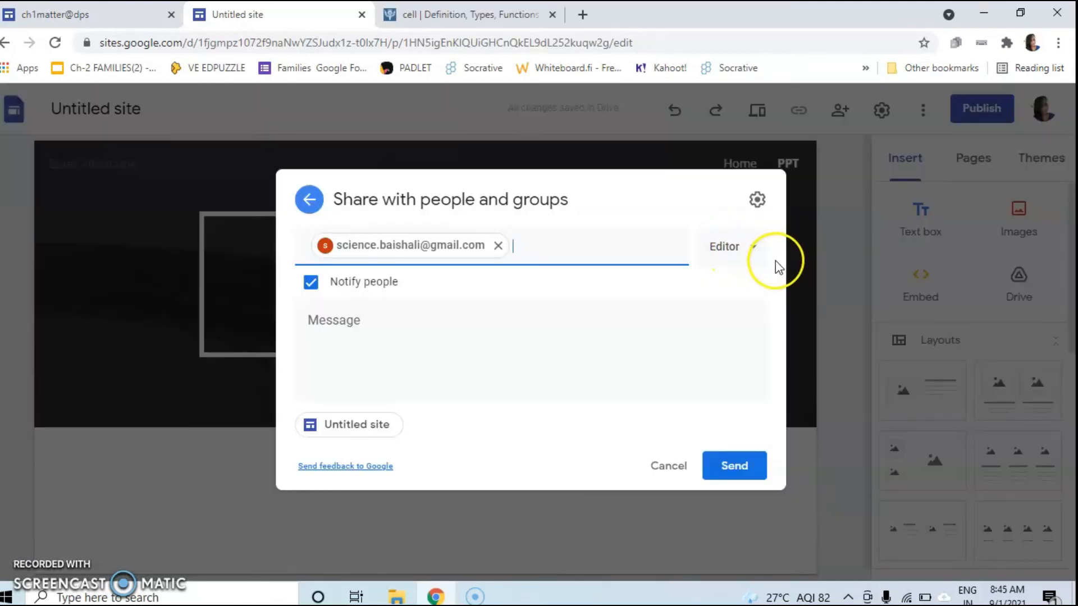
Step: Share the site with the entered e-mail recipient as Editor and send the invitation with notification
click(750, 254)
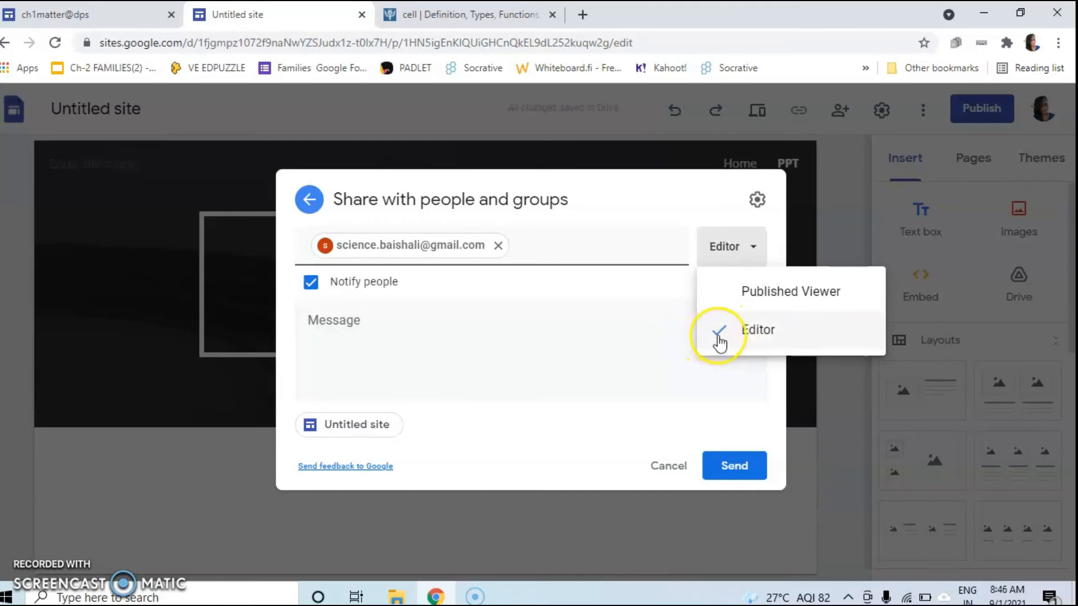
click(732, 334)
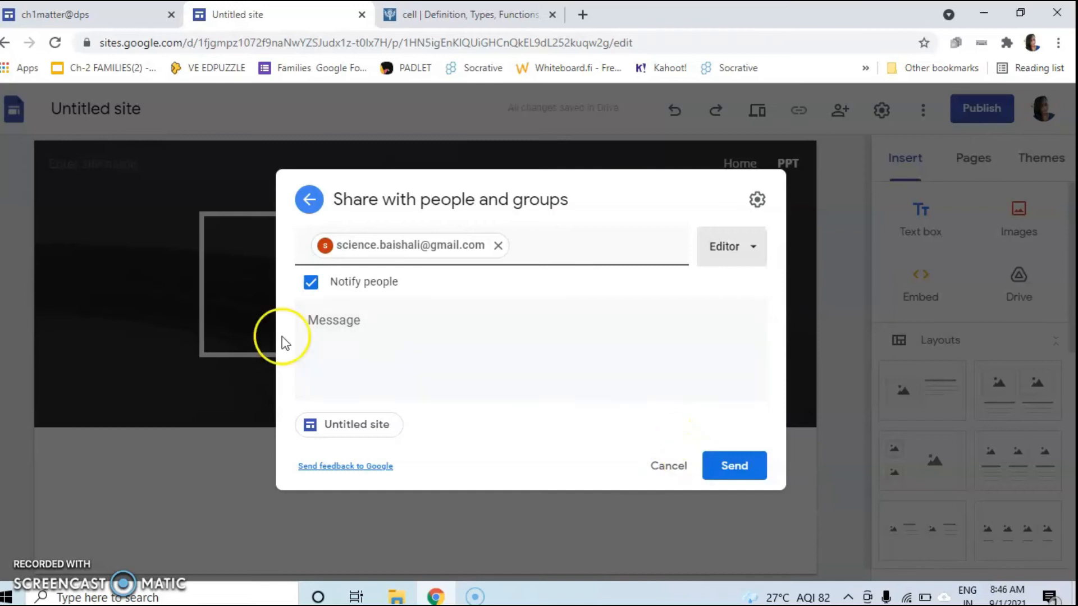
click(729, 477)
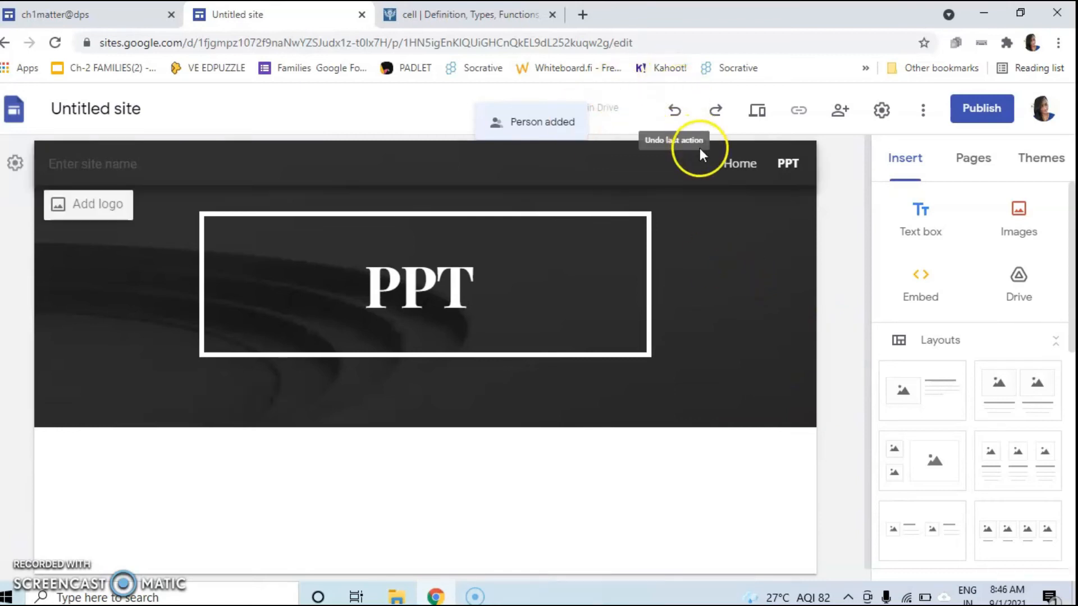
Step: Go to the Home page, preview the site, and look through the whole page in the large-screen view
click(733, 165)
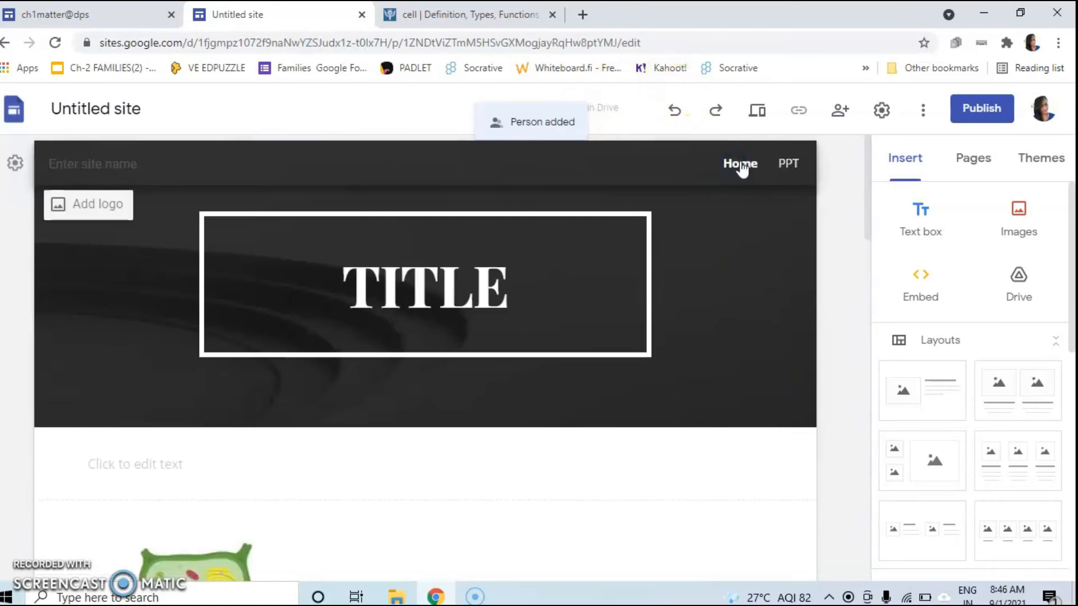
click(744, 164)
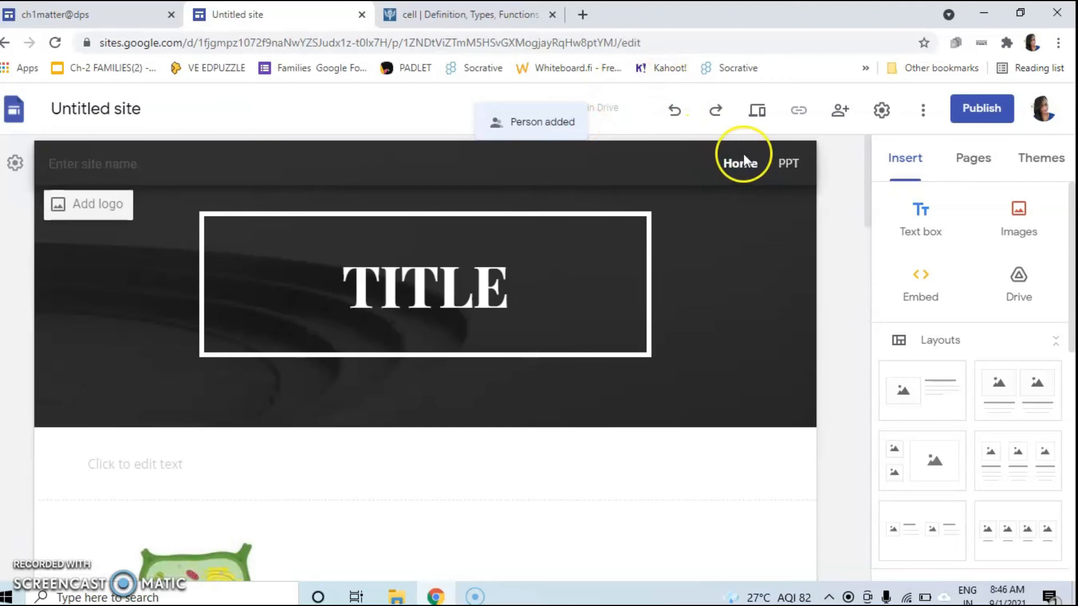
click(765, 117)
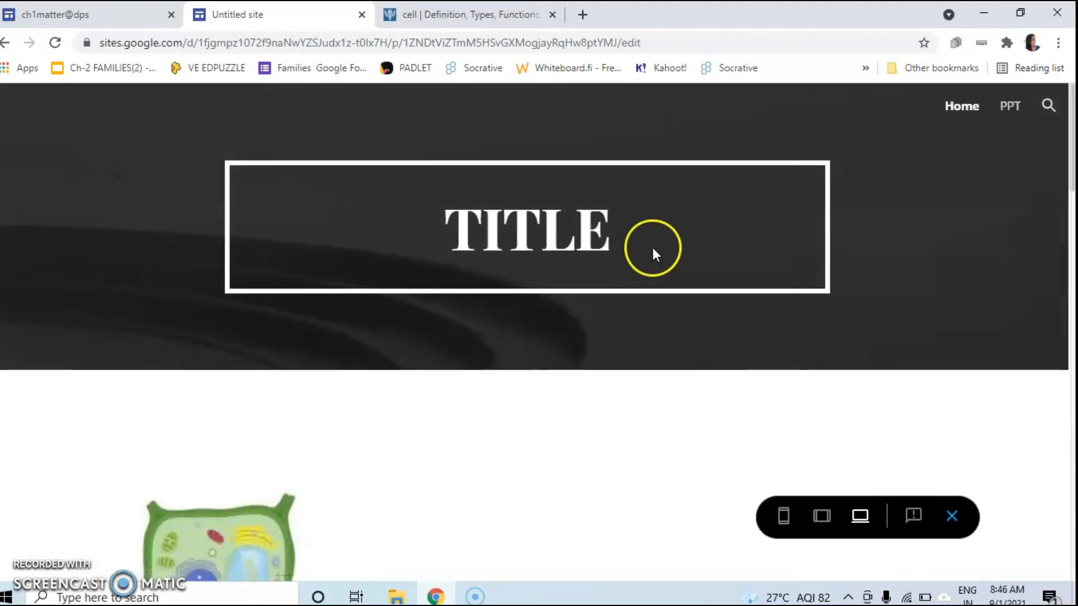
scroll(652, 250, down, 8)
scroll(747, 402, down, 10)
scroll(752, 403, up, 12)
scroll(758, 397, up, 5)
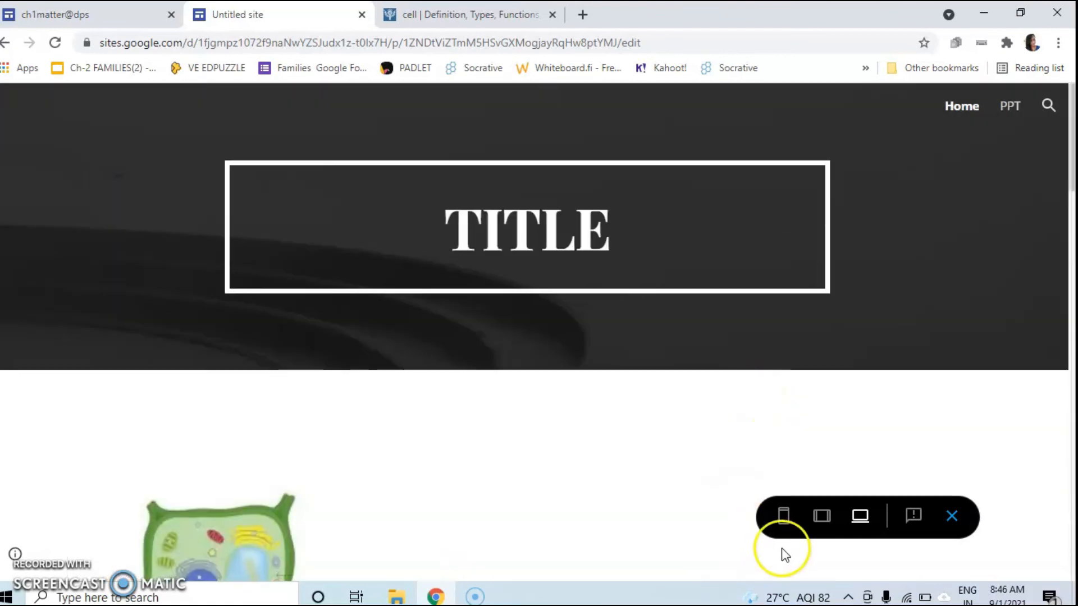
Step: Check the Home page preview in tablet and phone sizes, down to the image carousel
click(822, 517)
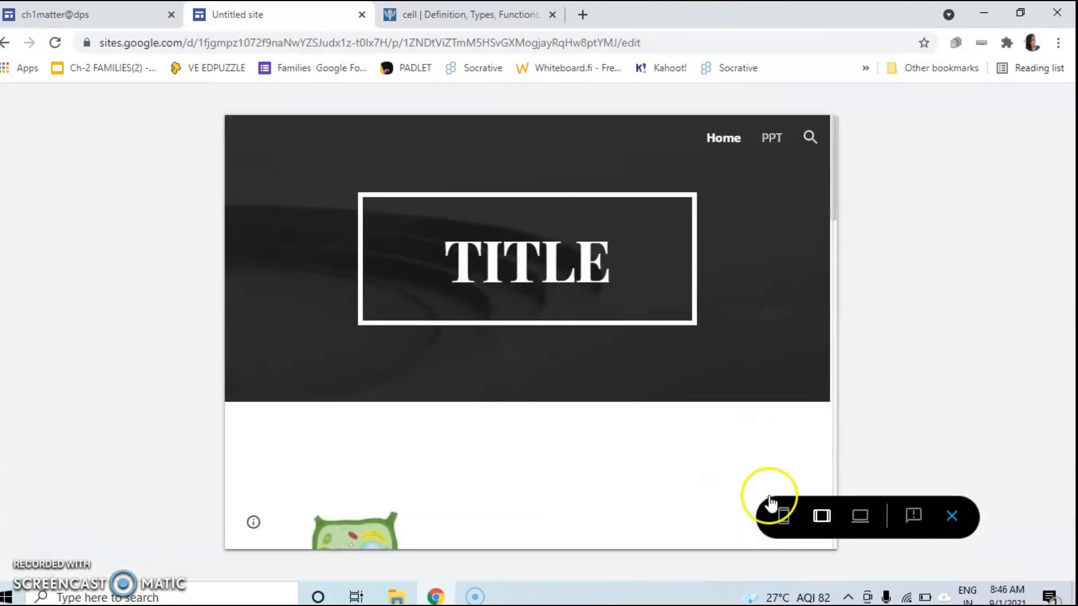
scroll(690, 445, down, 8)
click(785, 518)
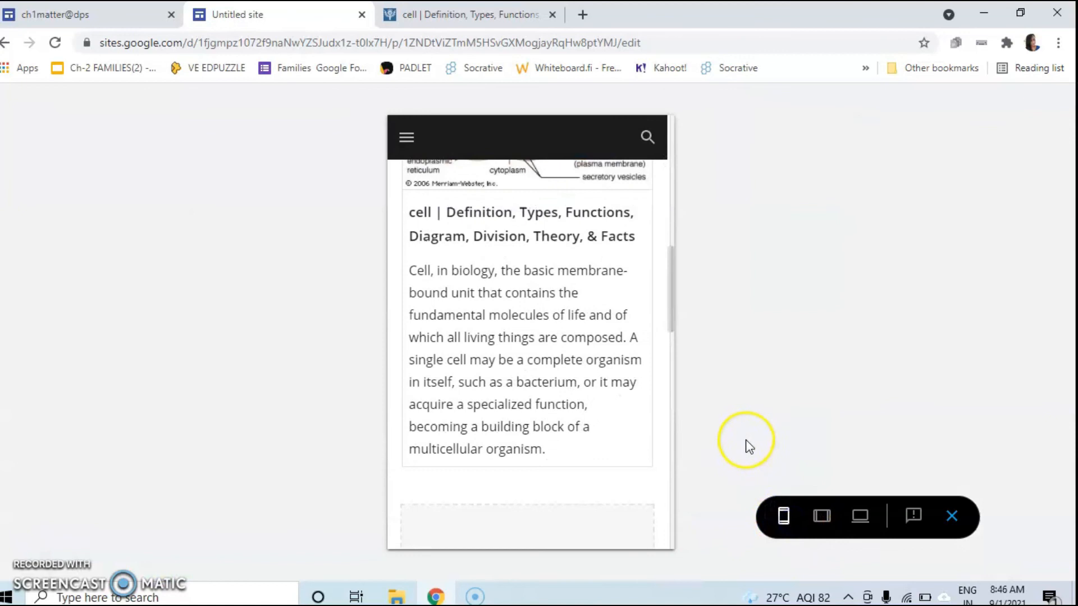
scroll(530, 441, up, 6)
scroll(535, 423, down, 10)
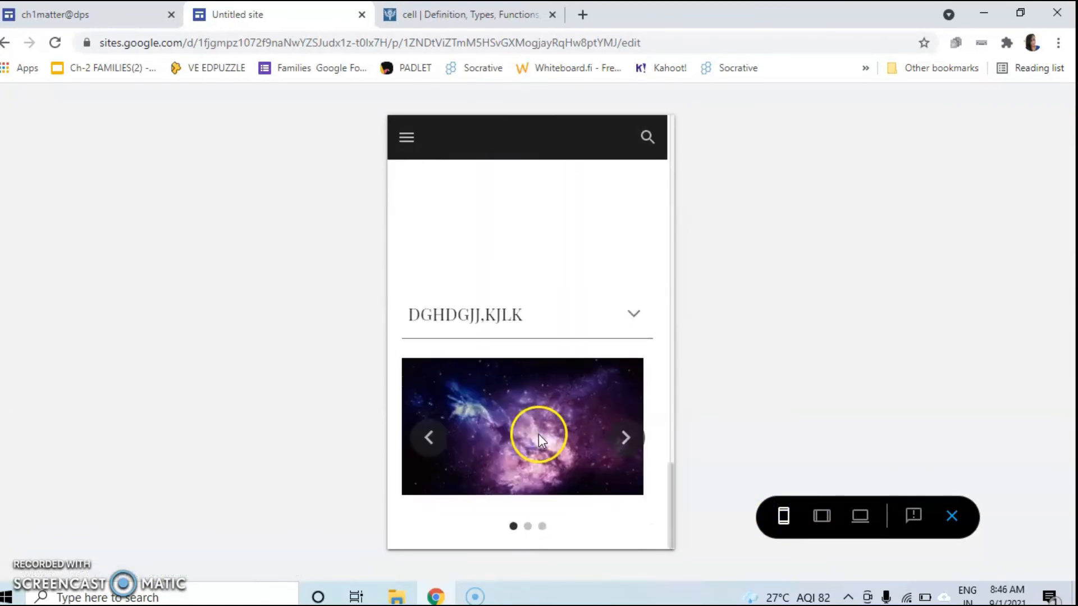
Step: Browse the image carousel forward and back in the phone preview, then return the preview to large-screen size
scroll(541, 426, up, 8)
scroll(543, 426, down, 8)
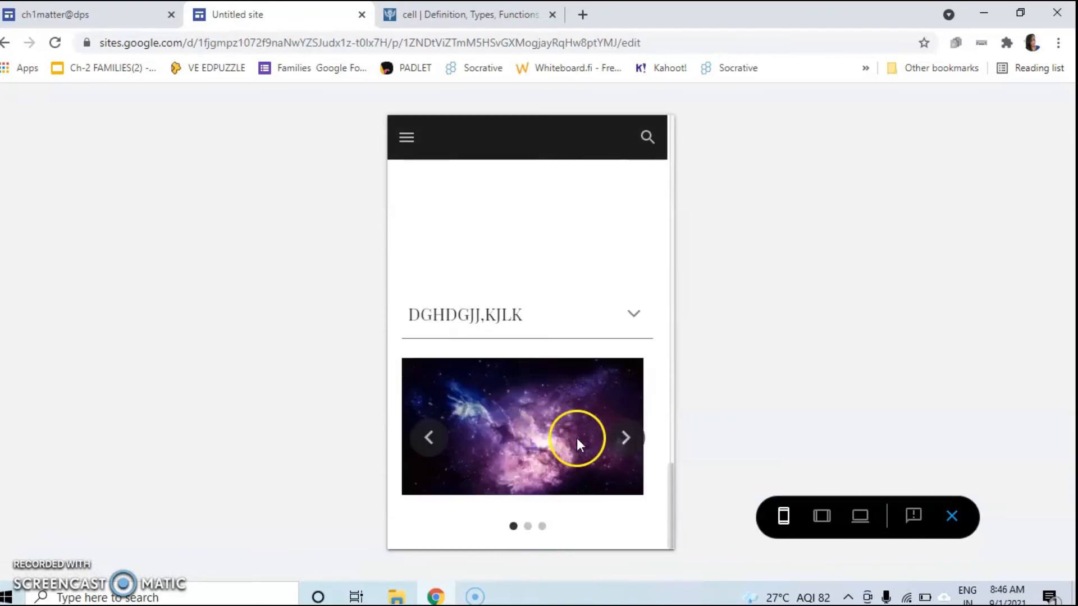
click(626, 439)
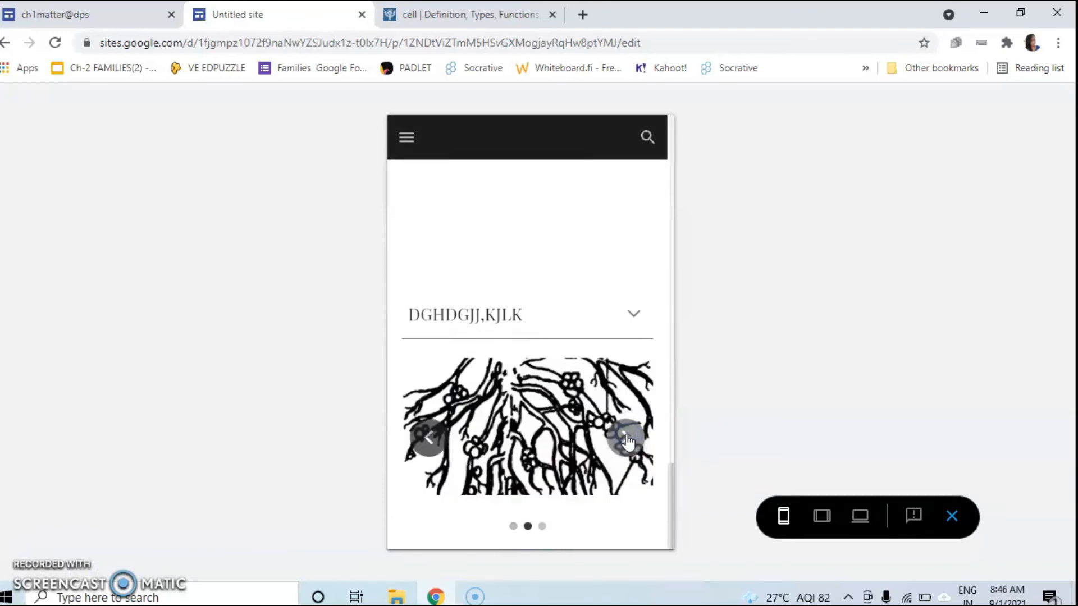
click(624, 438)
click(428, 437)
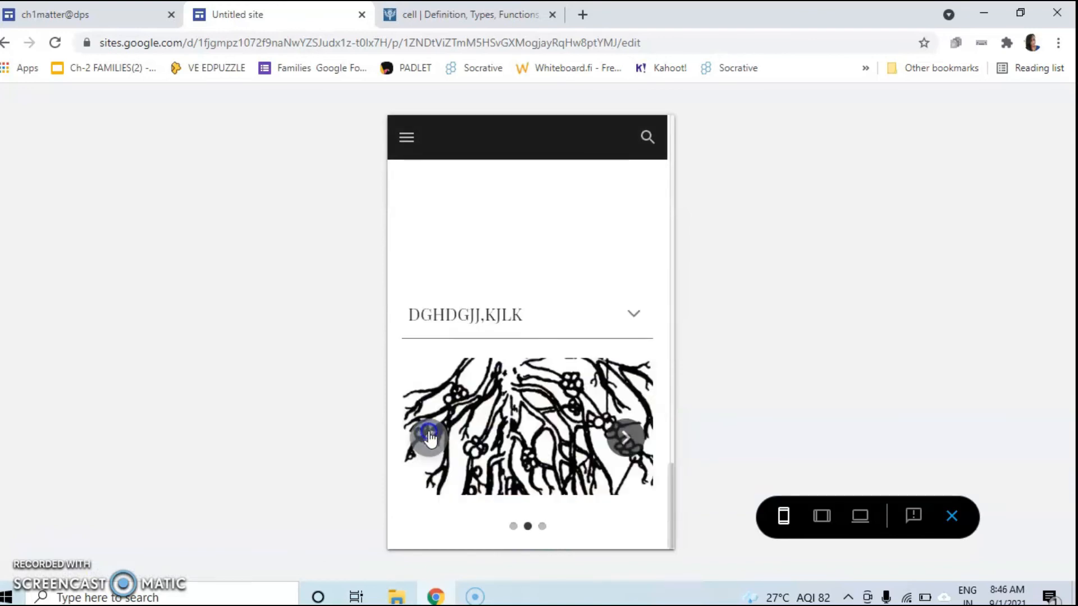
click(428, 436)
click(428, 437)
scroll(584, 361, down, 5)
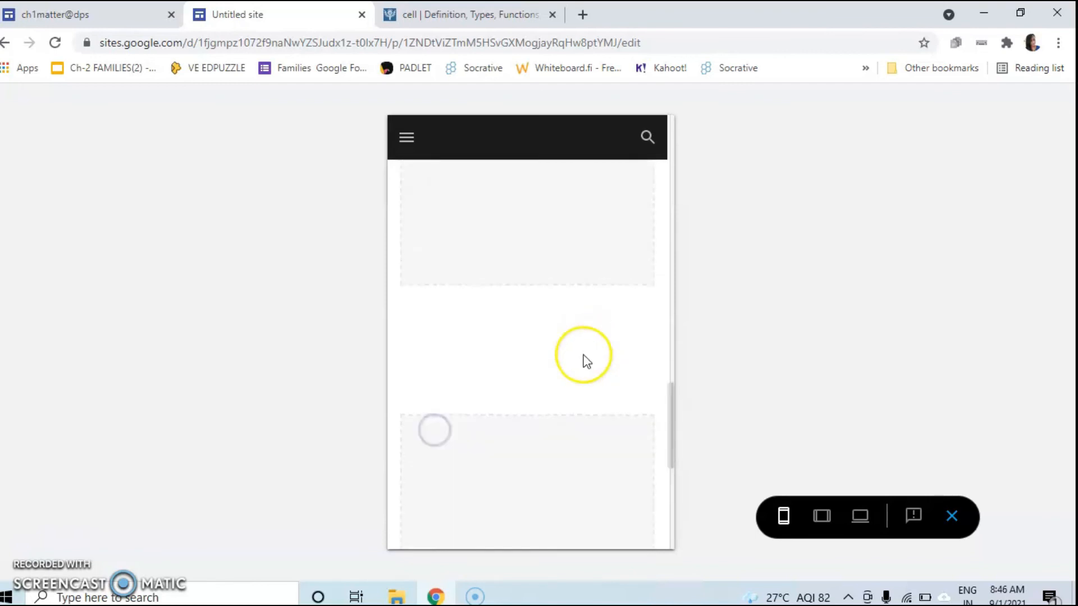
click(860, 516)
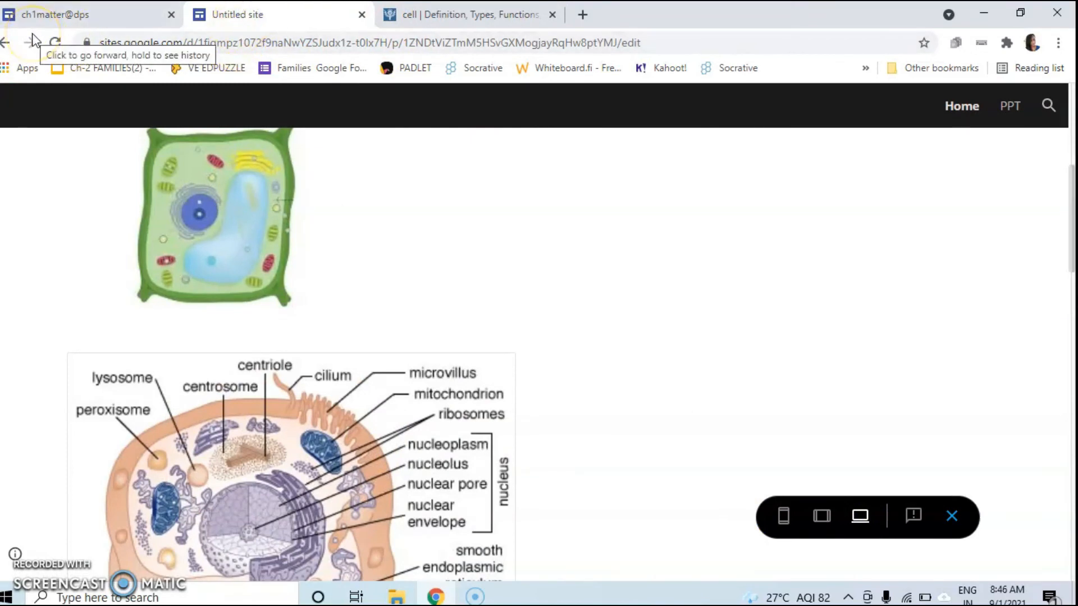
Step: Leave the preview and name the site document PRECIOUSradicals
click(7, 43)
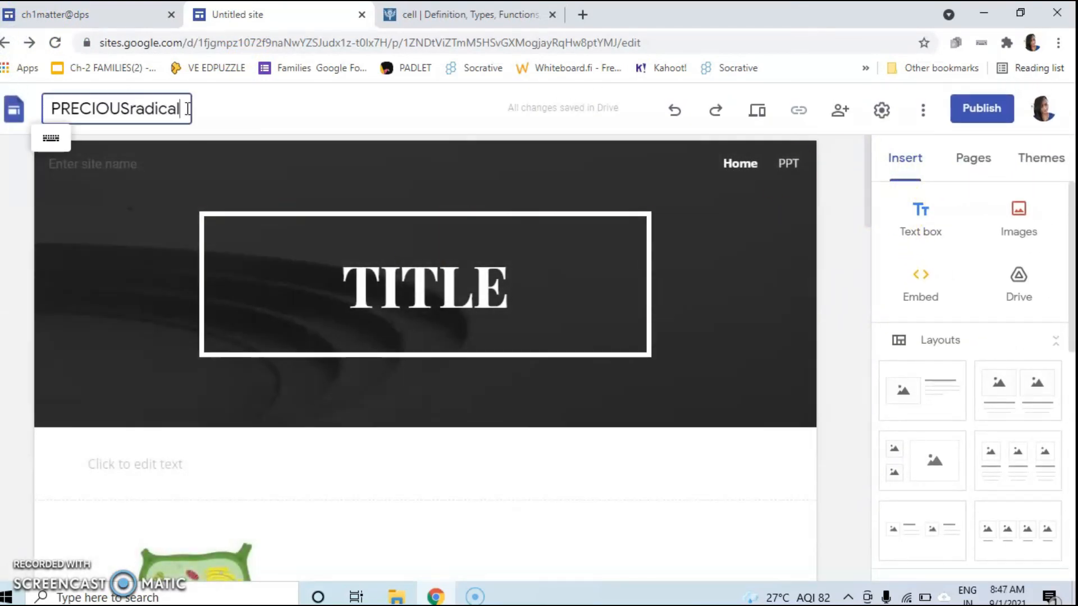
text(s)
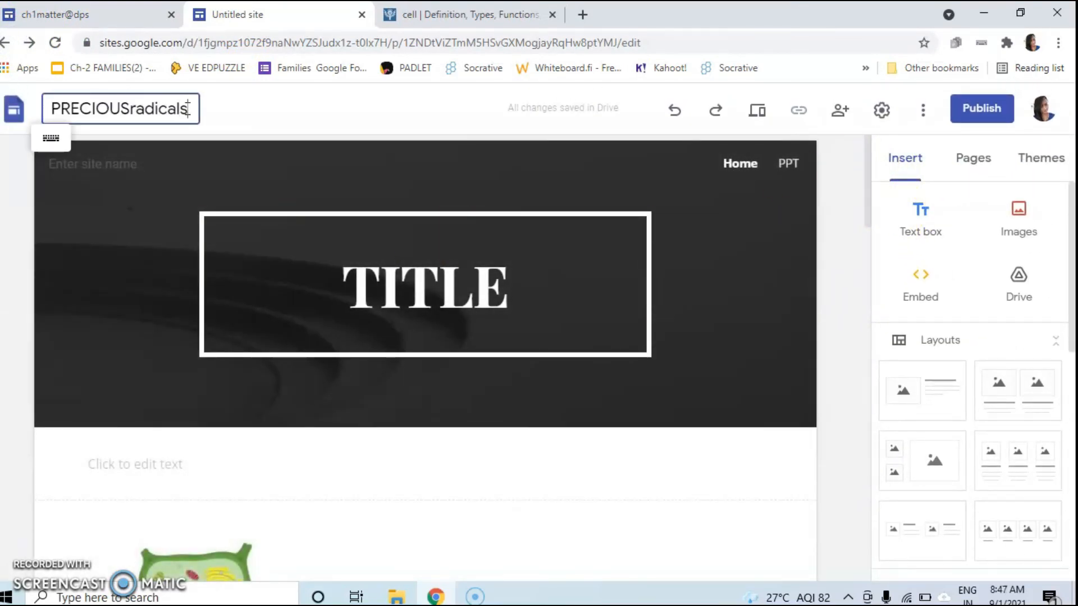
key(Return)
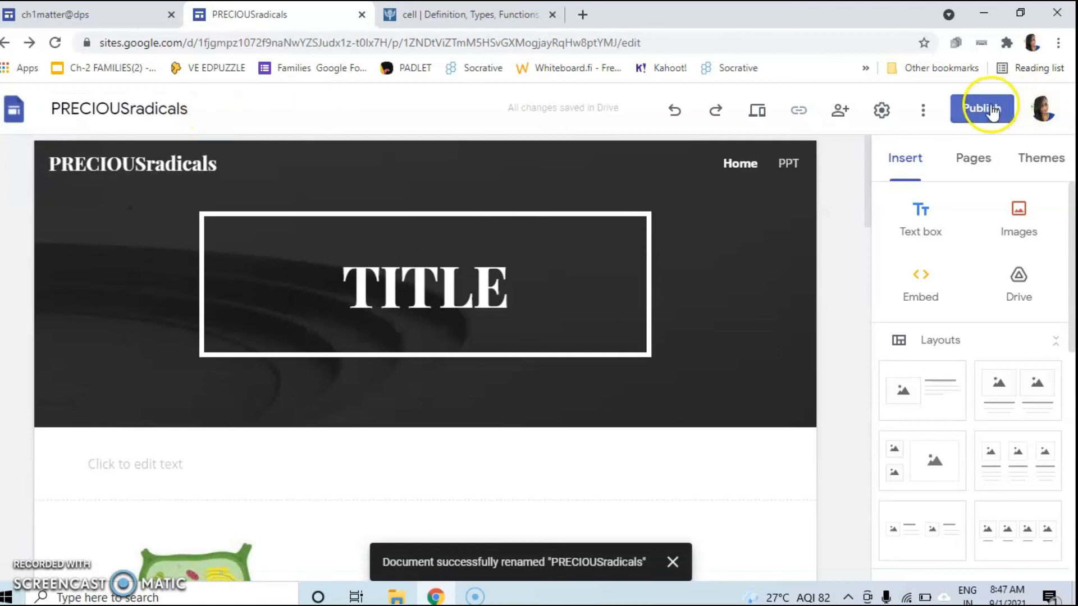
Step: Start publishing the site and set its web address to preciousradical
click(990, 111)
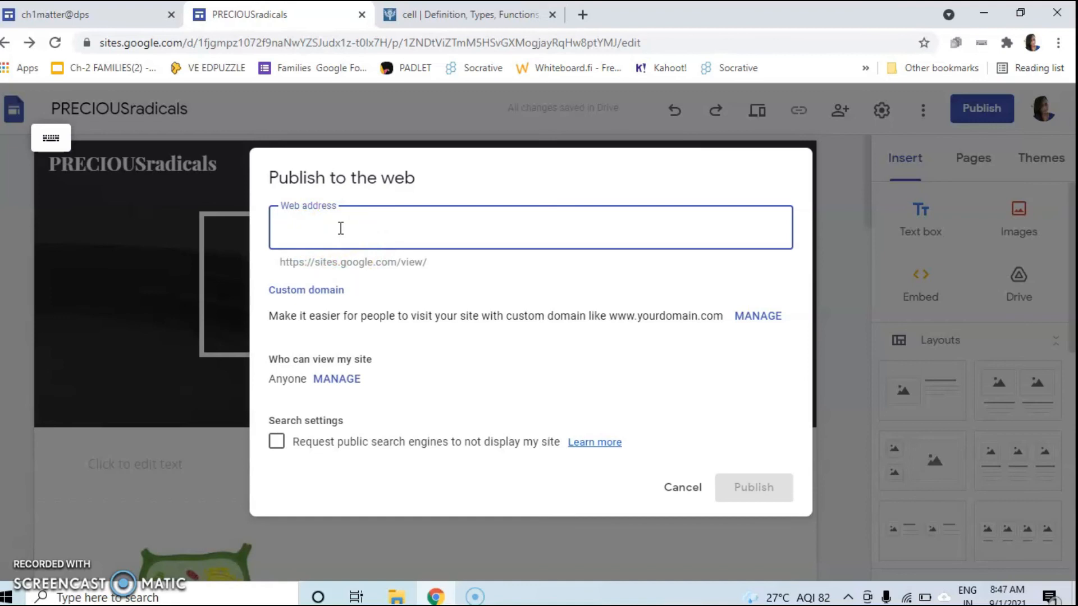
text(preciois)
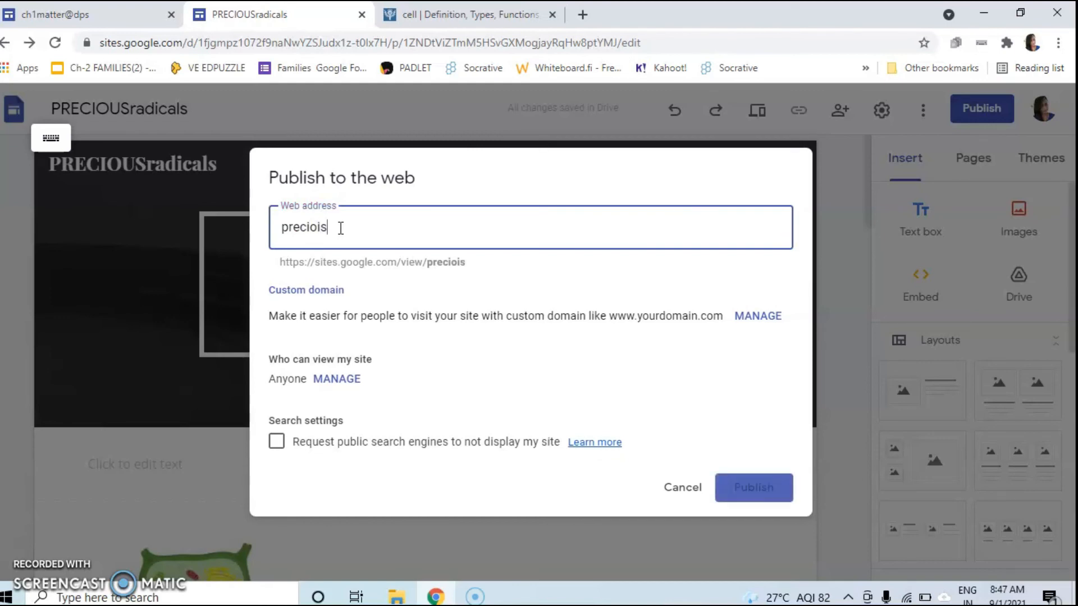
key(BackSpace)
key(BackSpace)
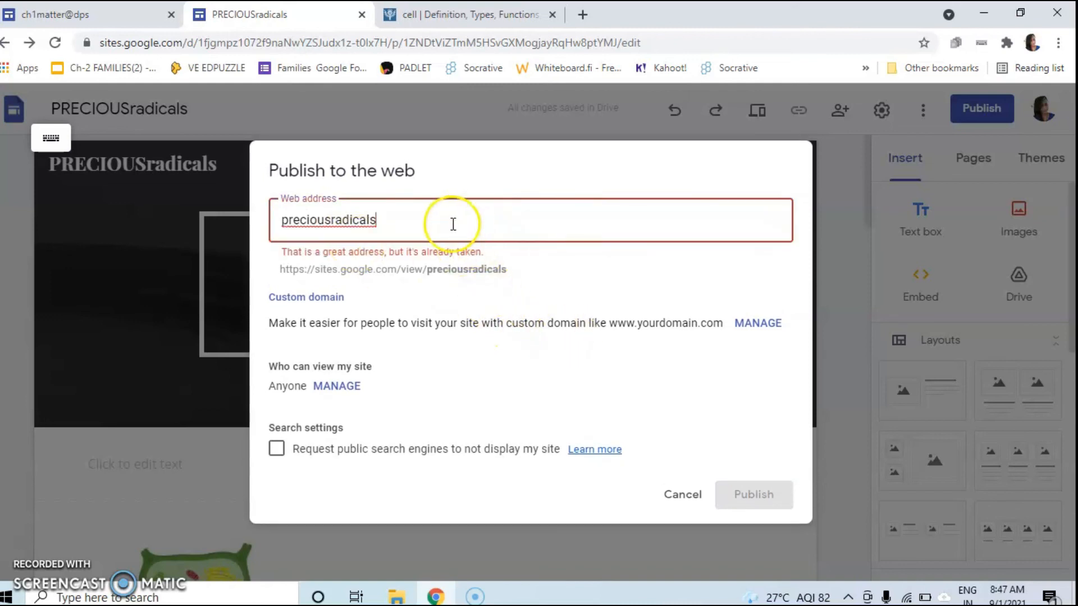
key(BackSpace)
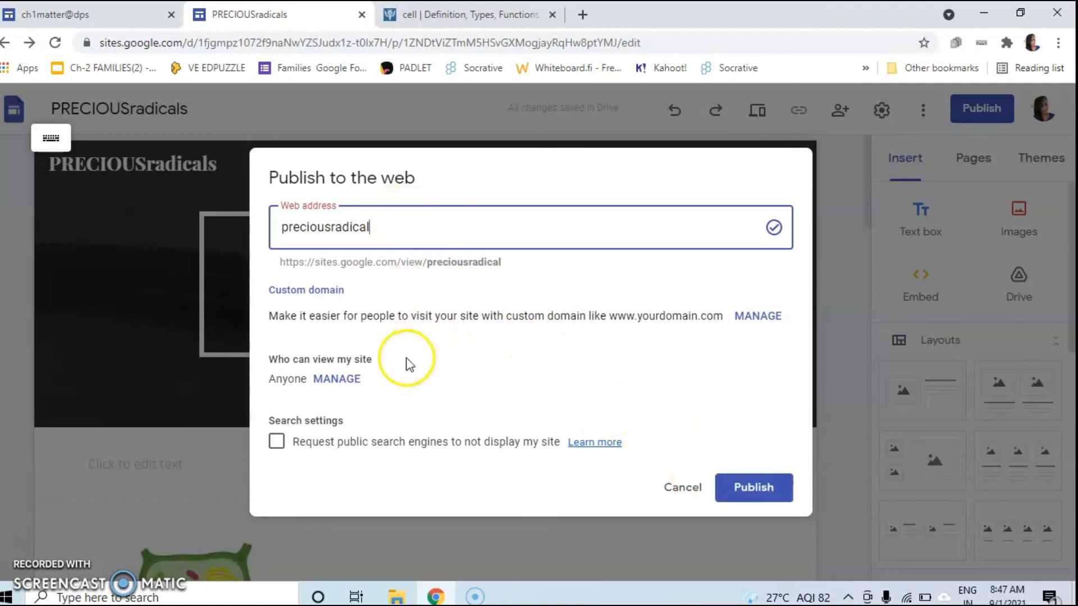
Step: Choose Public as the published site's link access in the viewer settings and publish the site
click(335, 379)
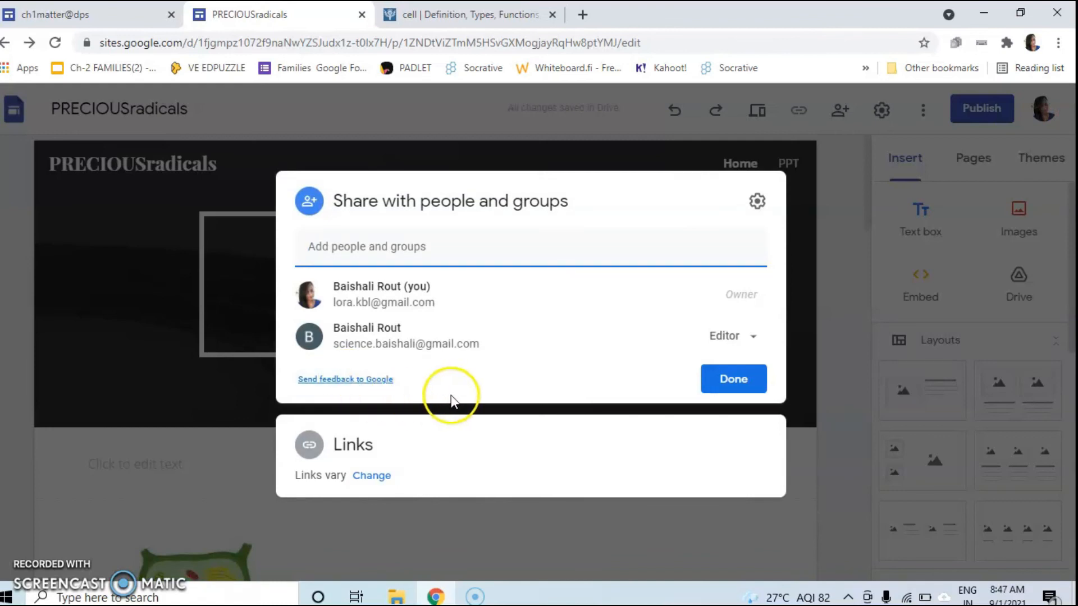
click(368, 477)
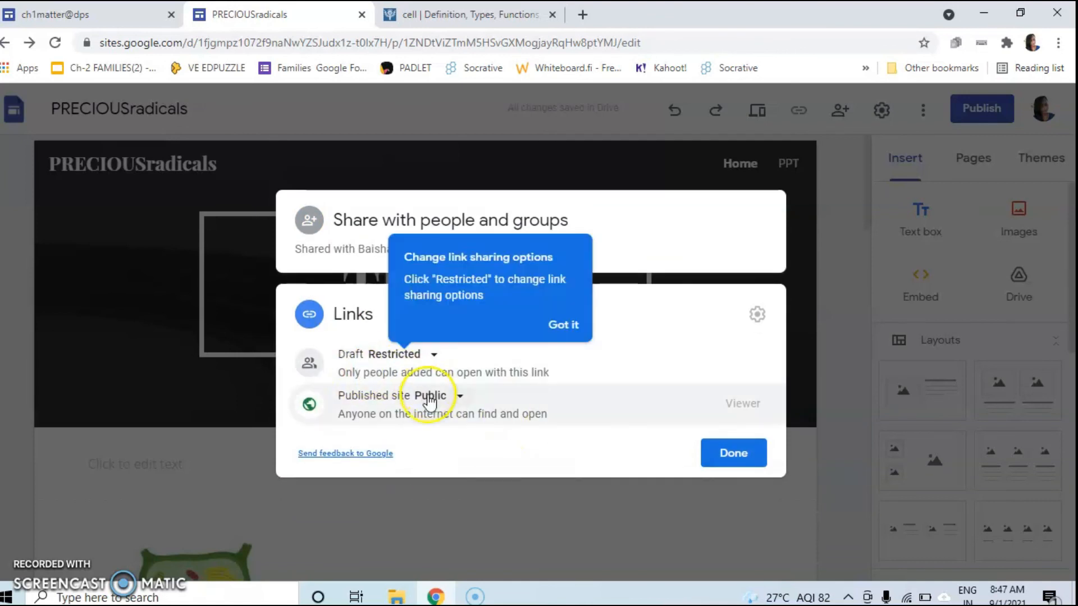
click(462, 399)
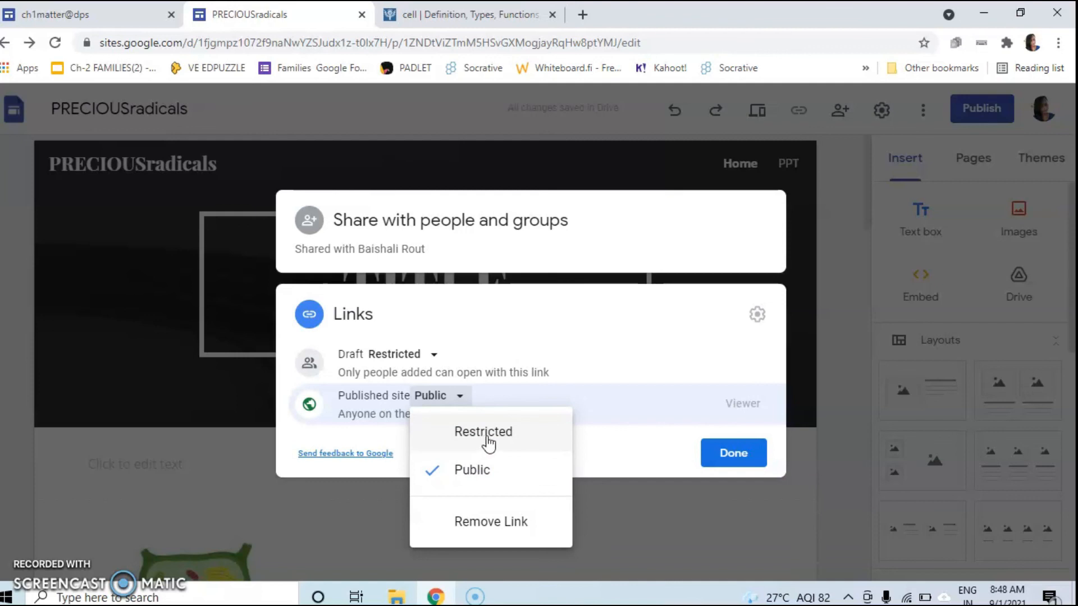
click(480, 478)
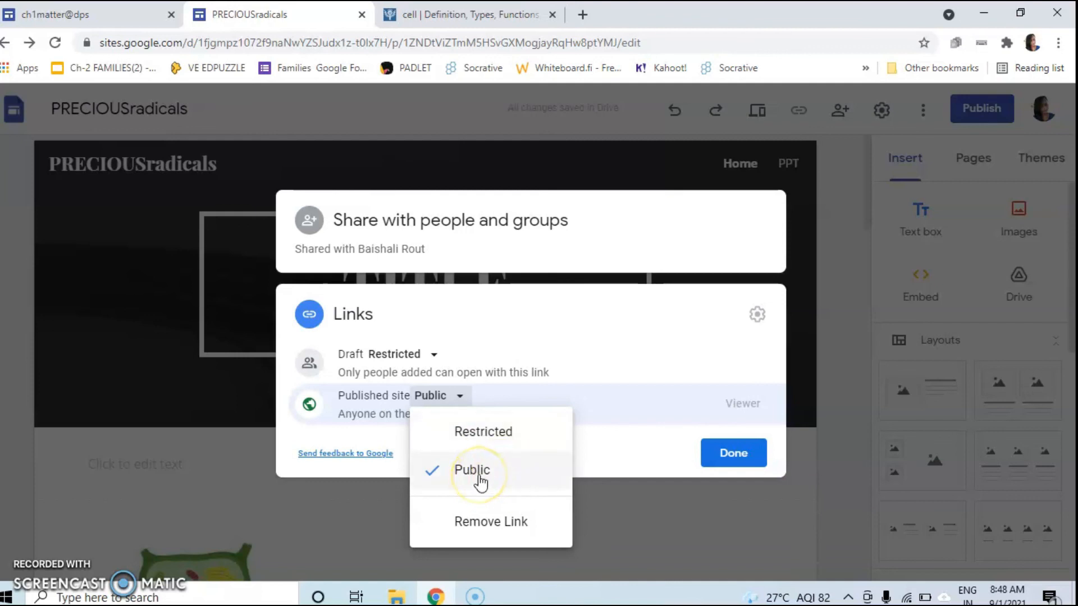
click(480, 477)
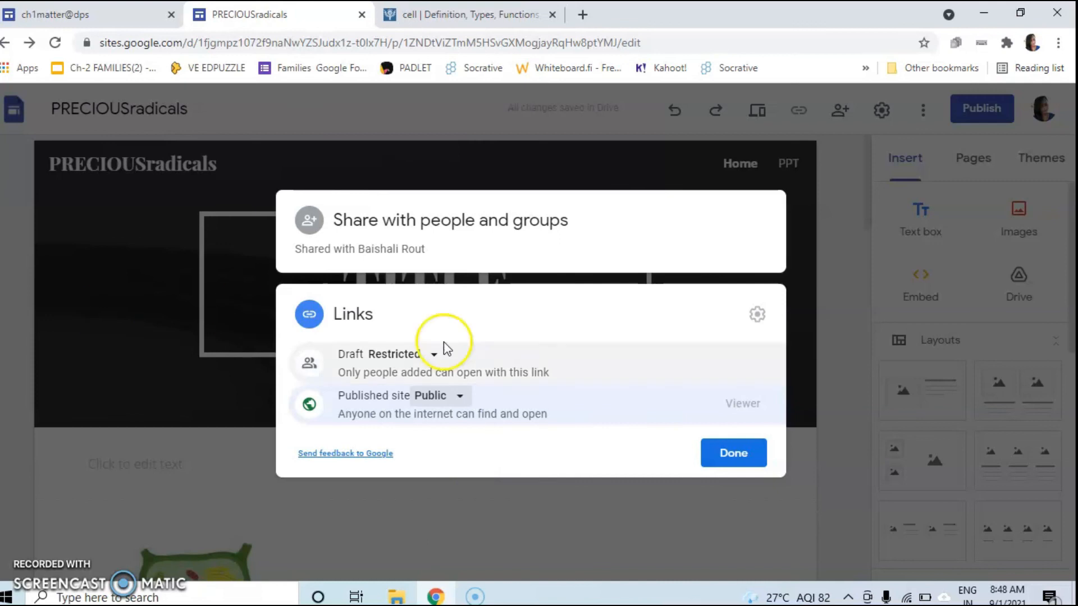
click(734, 459)
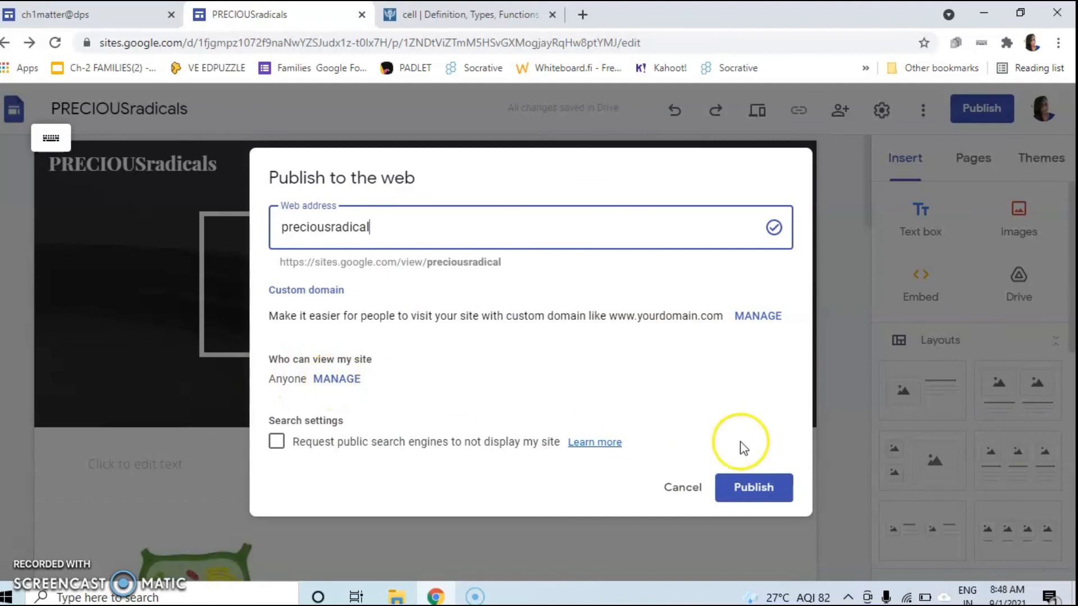
click(758, 490)
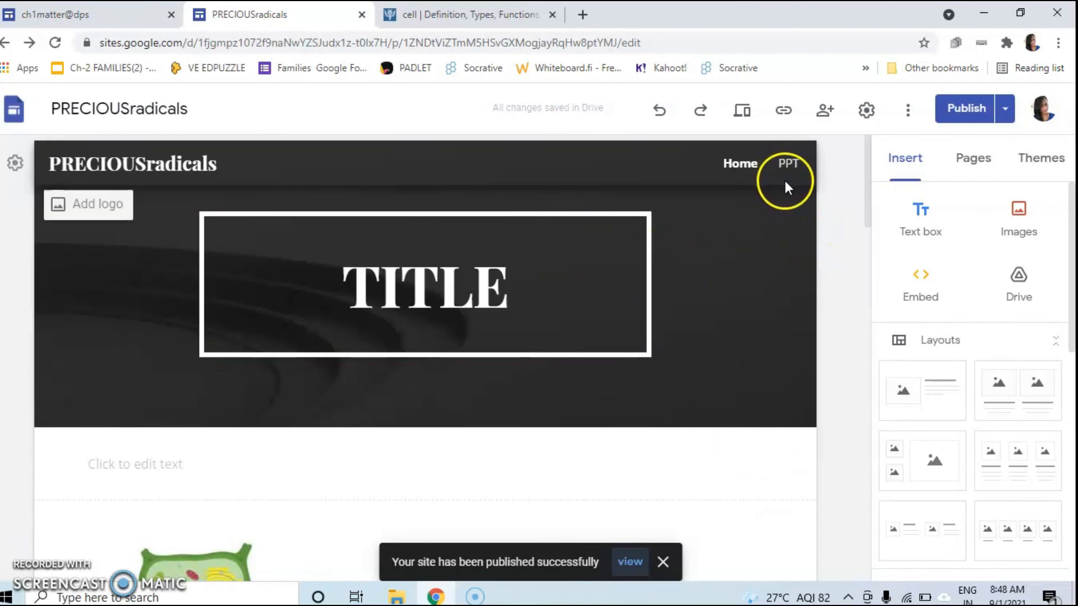
click(785, 110)
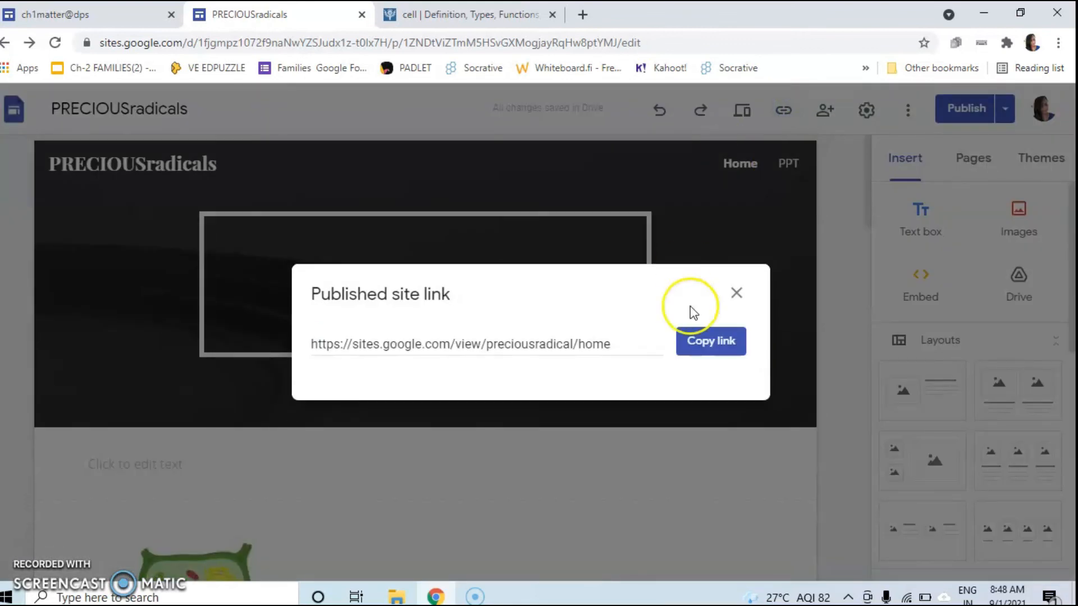
click(727, 342)
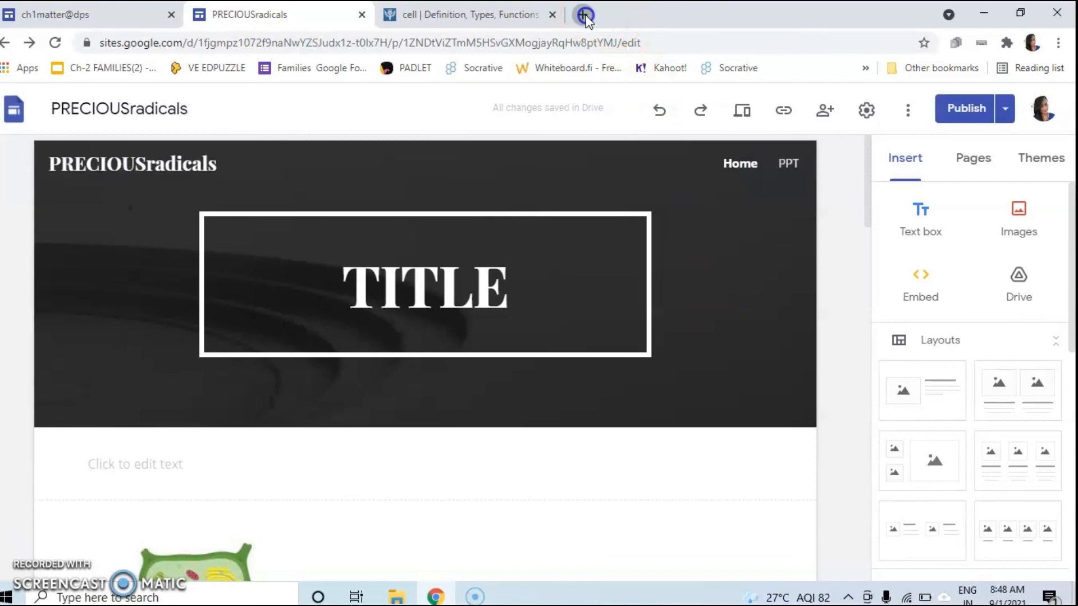
click(582, 15)
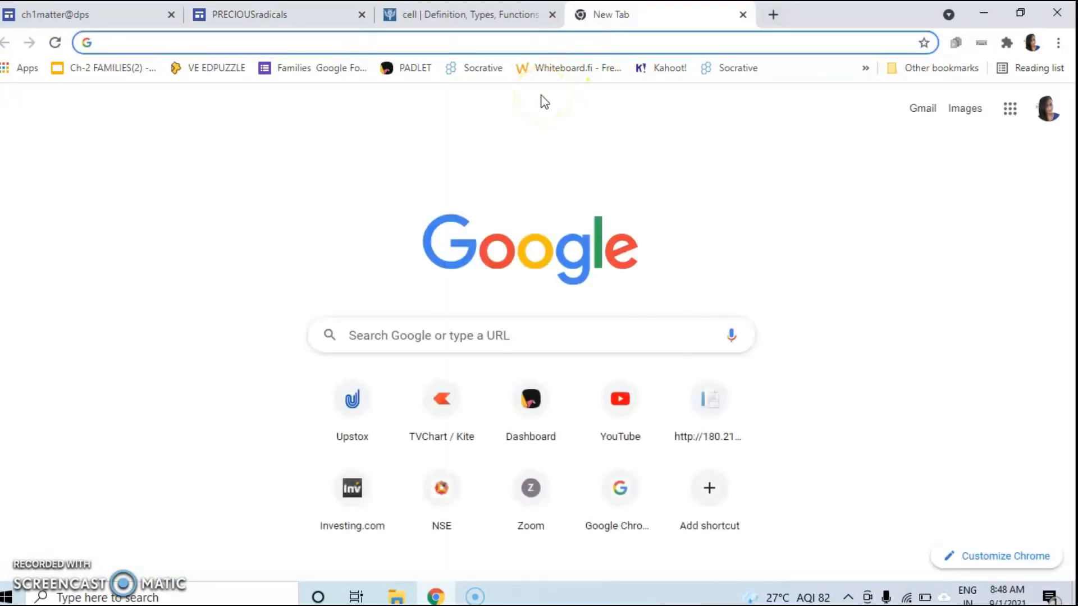
text(https://sites.google.com/view/preciousradical/home)
key(Return)
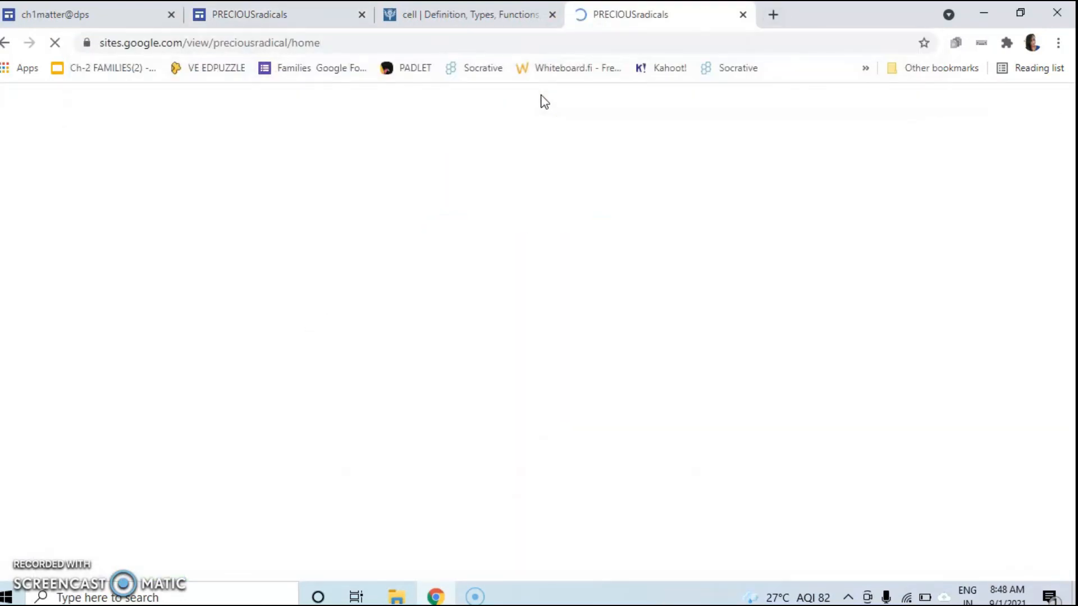
Step: Look through the published Home page from the header down to the layout placeholders, then return to the site editor
scroll(858, 363, down, 6)
scroll(889, 366, up, 6)
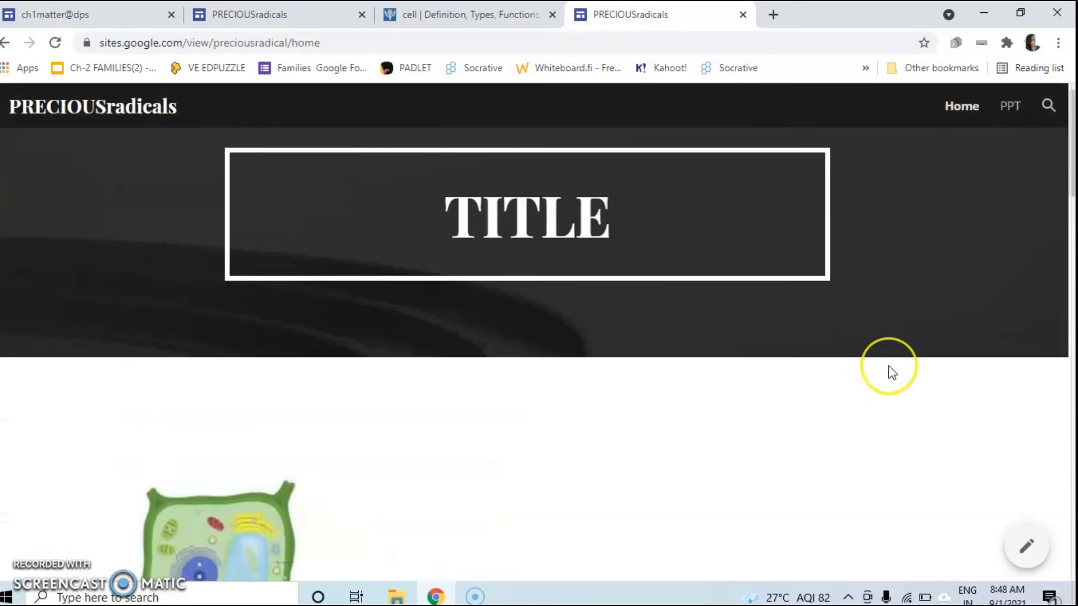
scroll(888, 366, down, 3)
scroll(892, 373, down, 12)
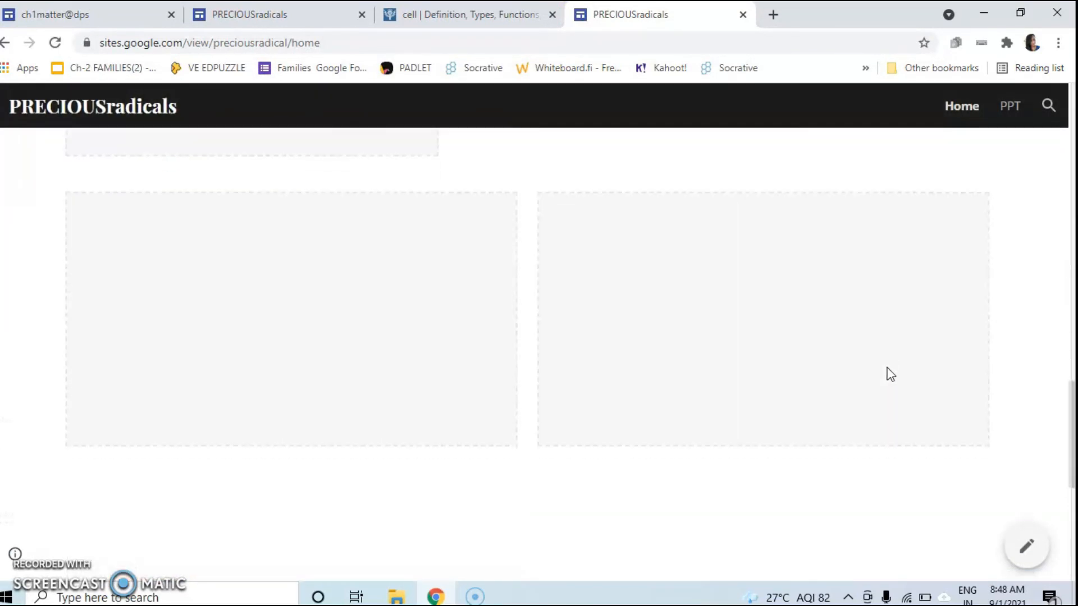
scroll(777, 274, up, 4)
click(188, 12)
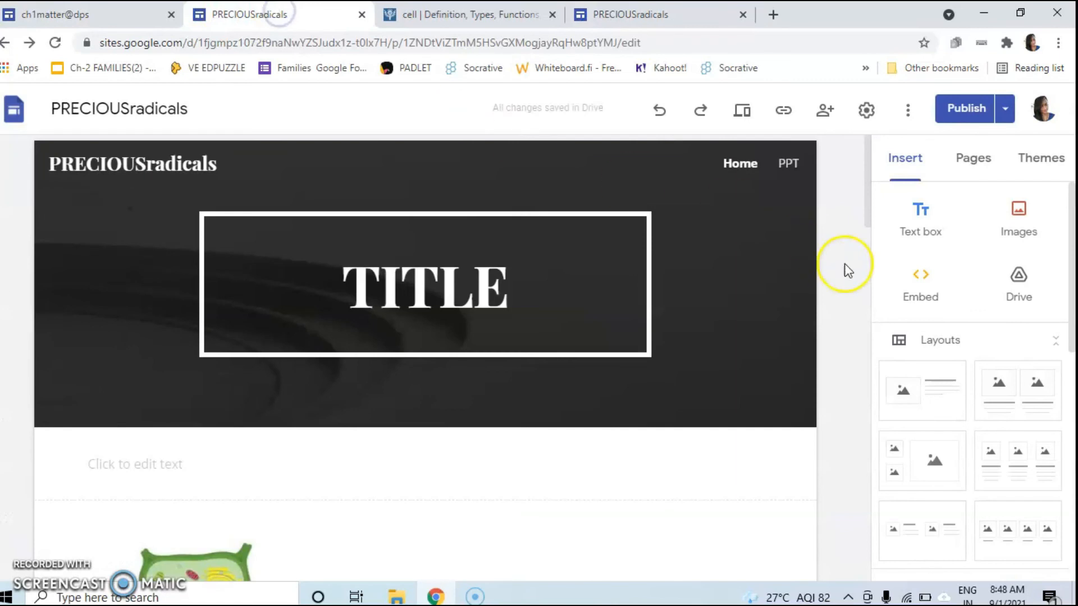